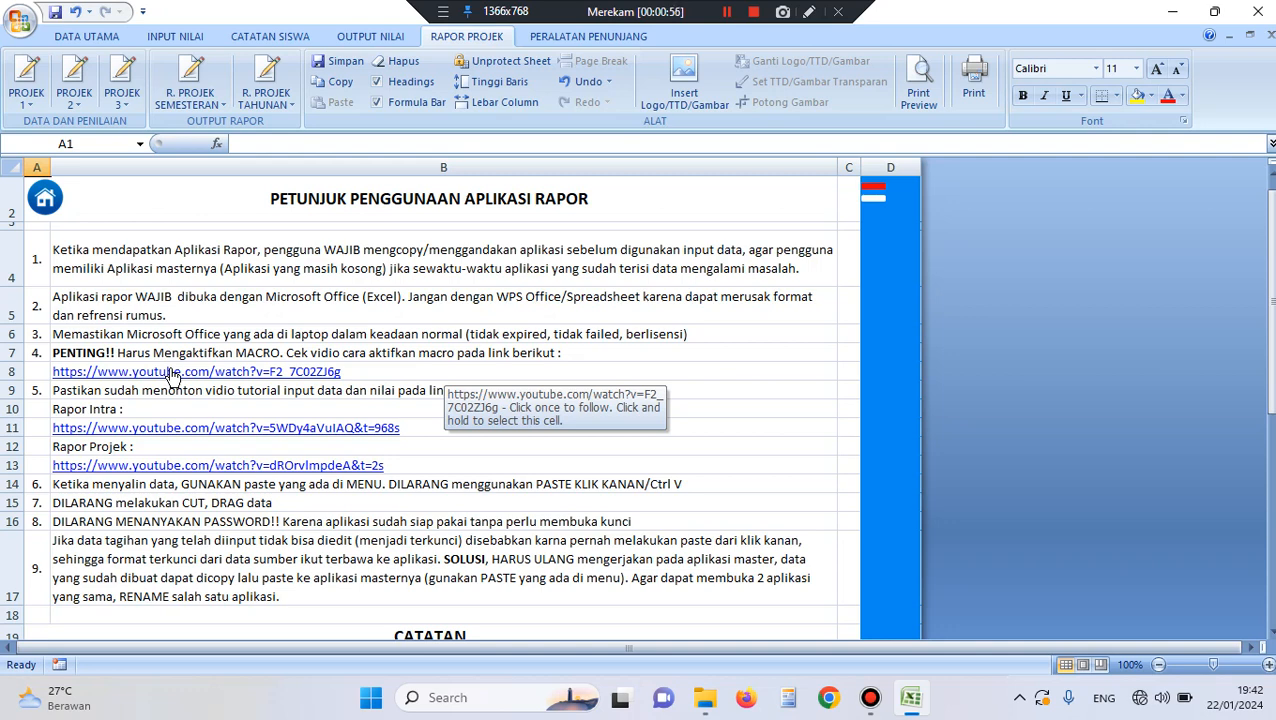
# Return from the usage instructions to the report application's home sheet.
pyautogui.click(42, 216)
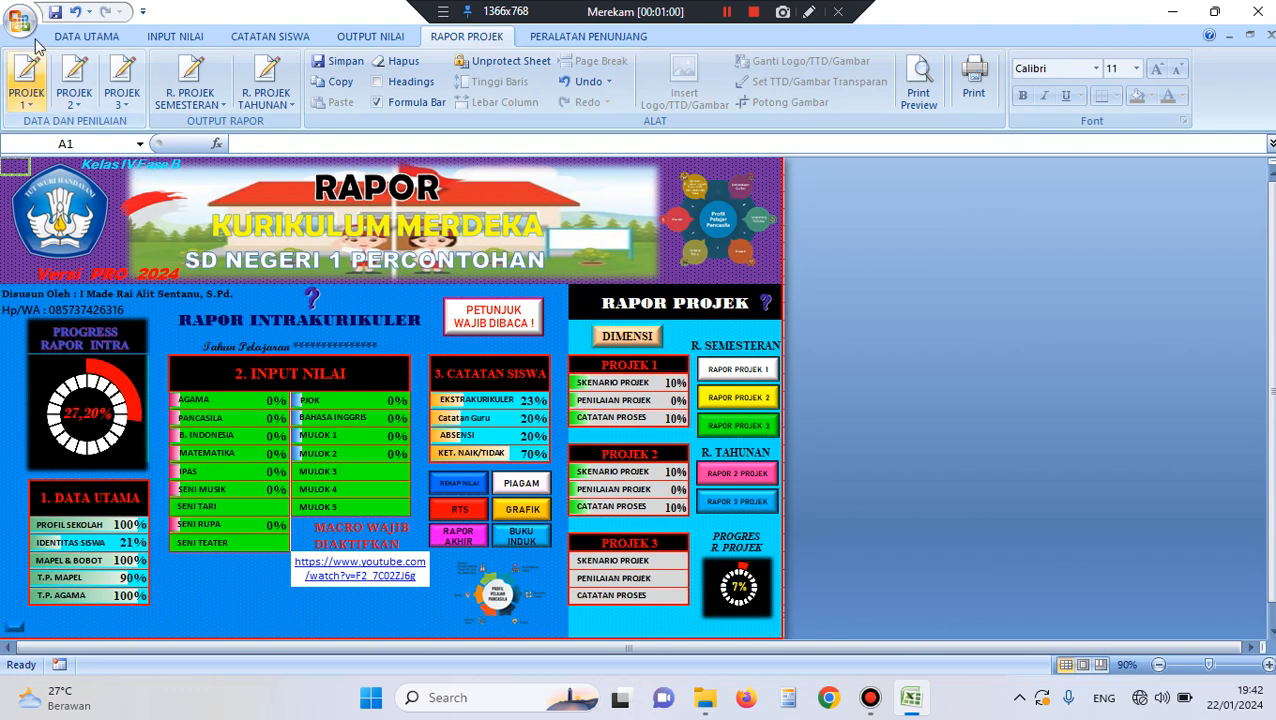
pyautogui.click(22, 88)
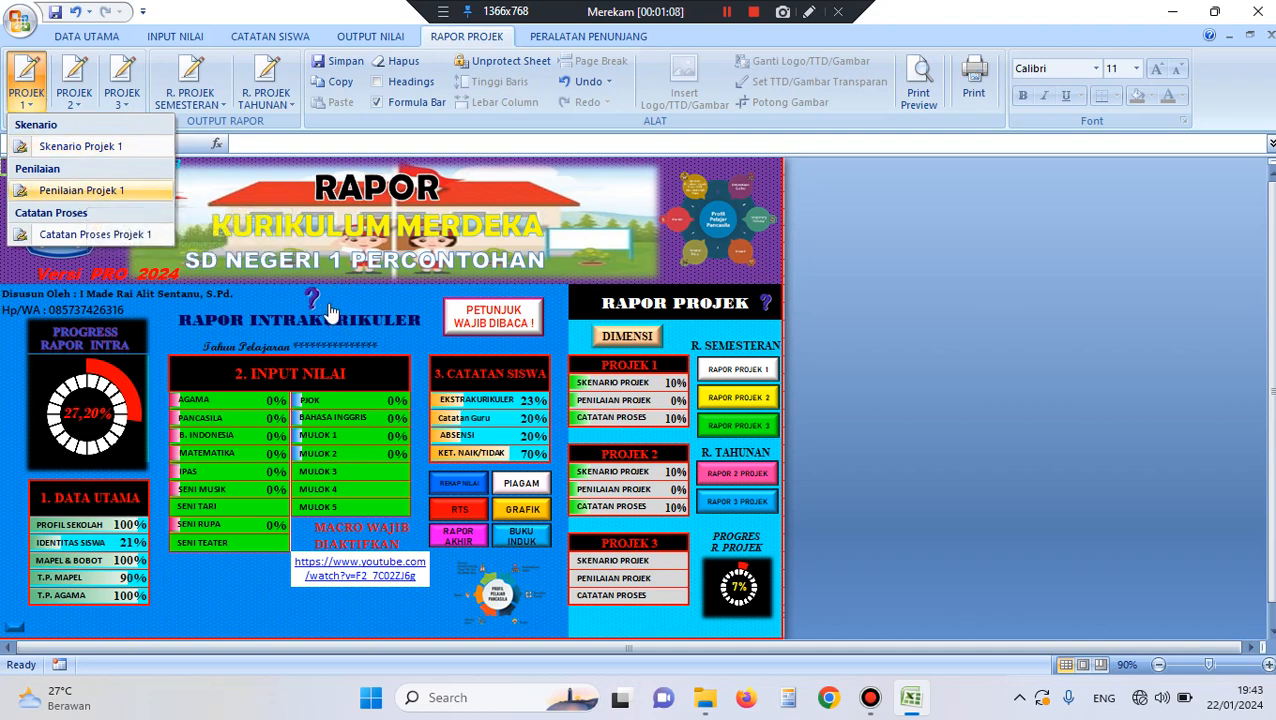
pyautogui.click(418, 346)
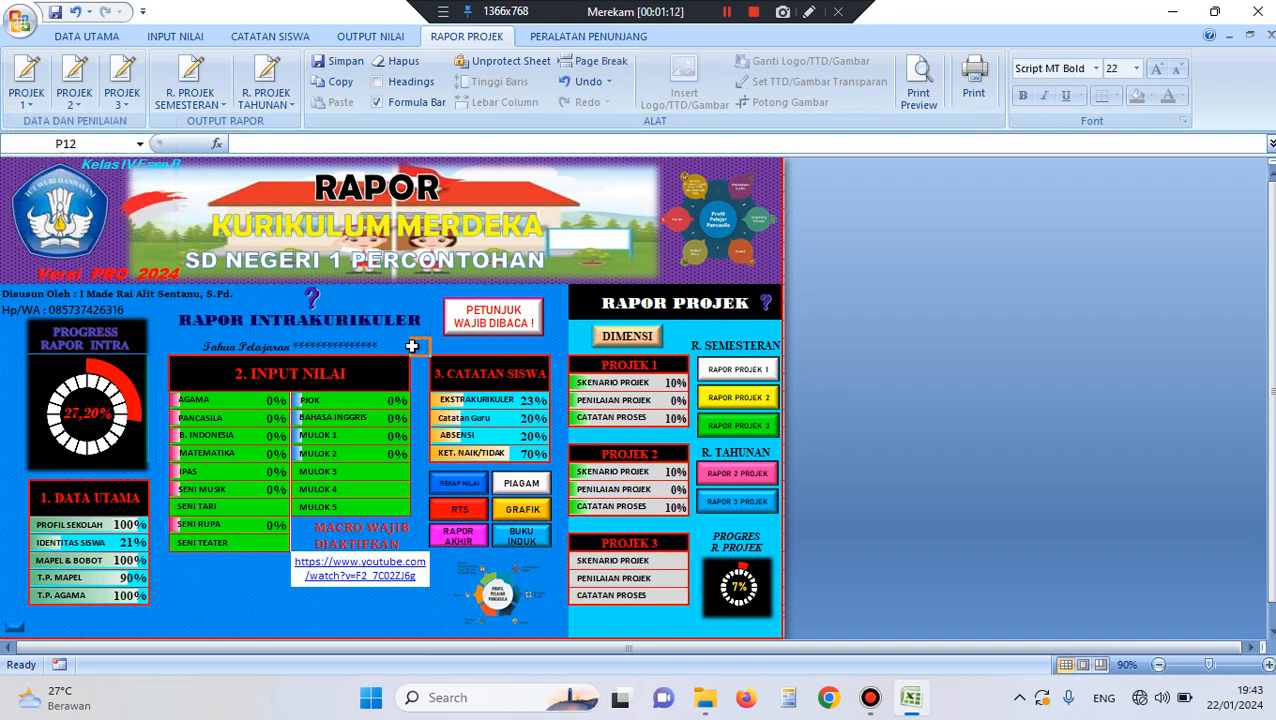
pyautogui.rightClick(411, 346)
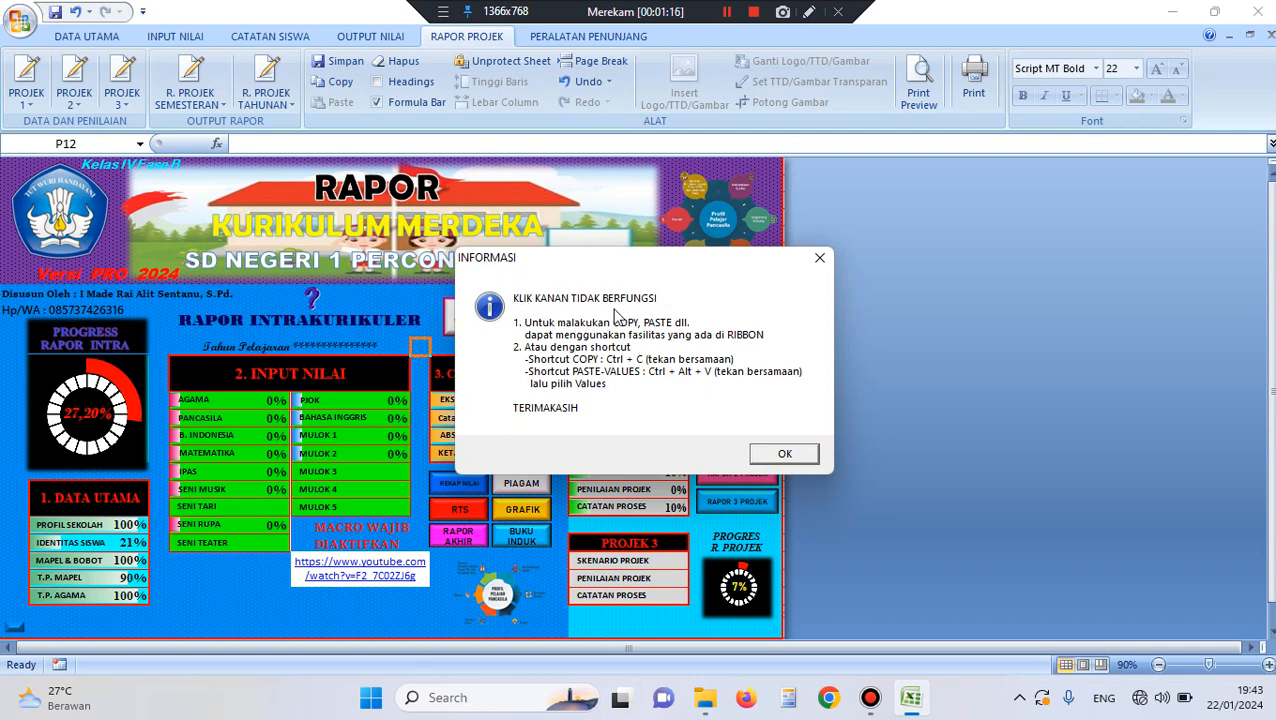
pyautogui.click(768, 452)
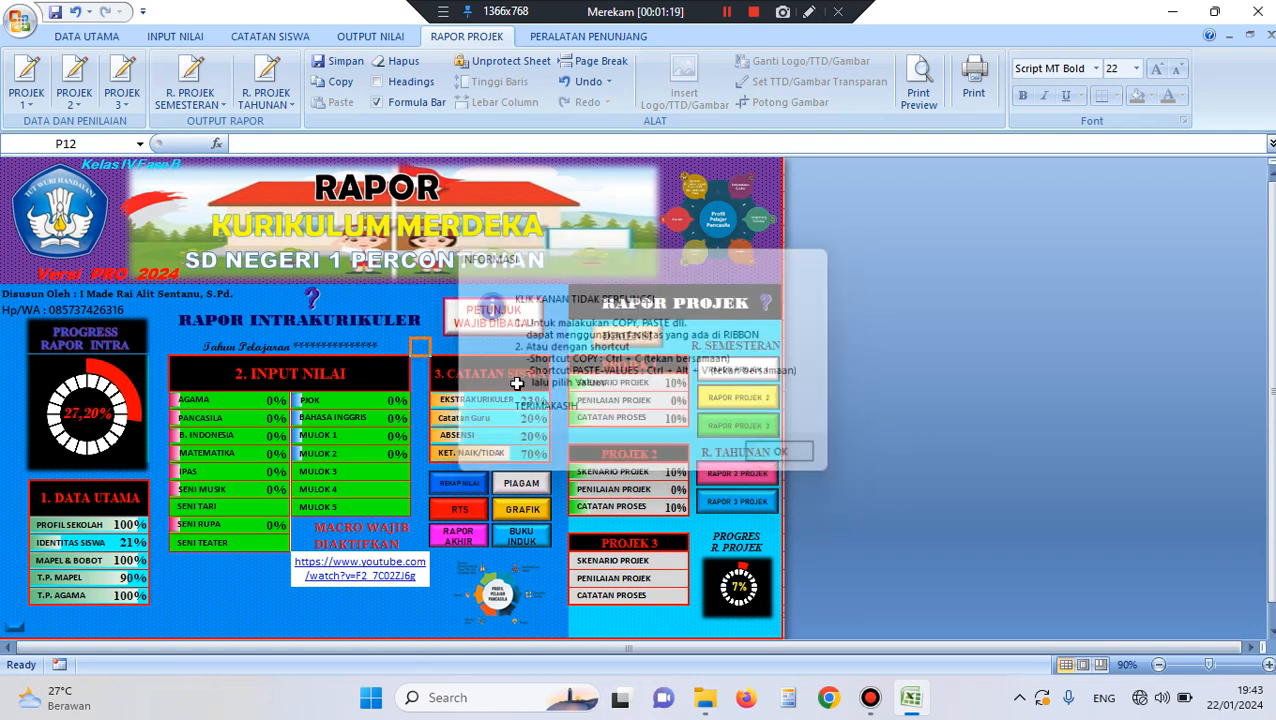
# Open the Skenario Projek 1 sheet and enter "Membuat Tahu" as the project name.
pyautogui.click(27, 96)
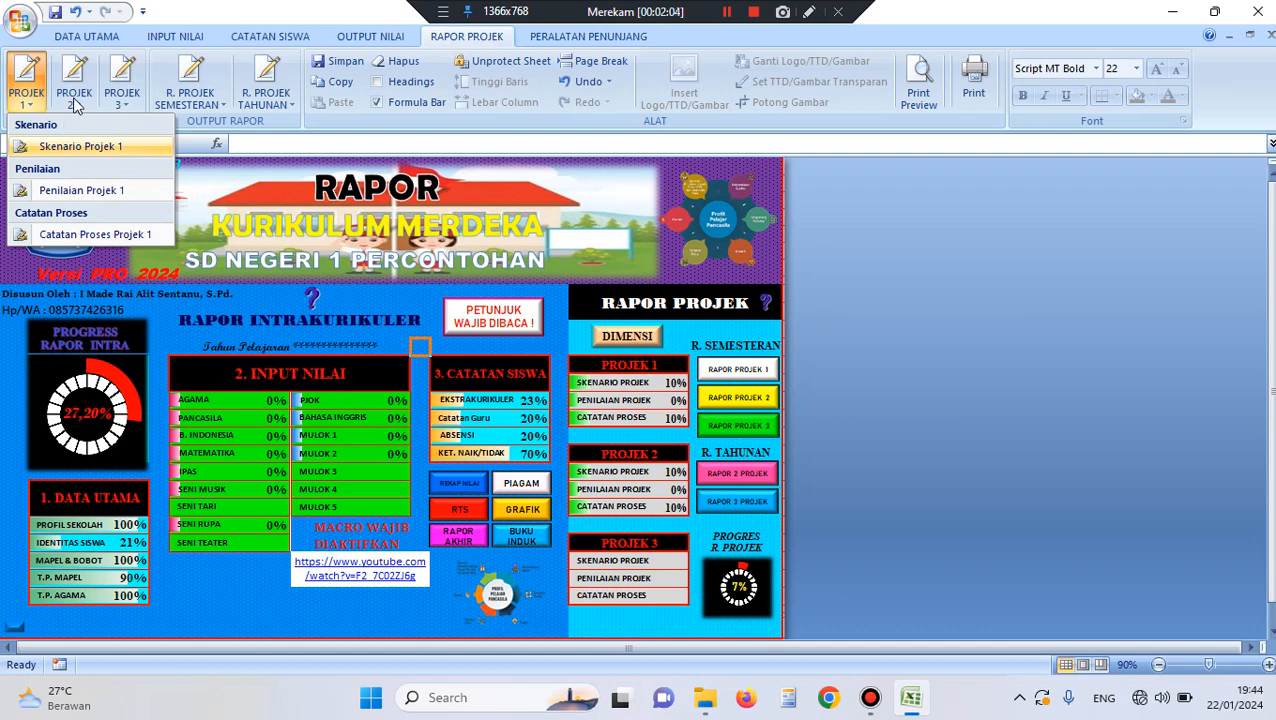
pyautogui.click(60, 146)
pyautogui.click(170, 254)
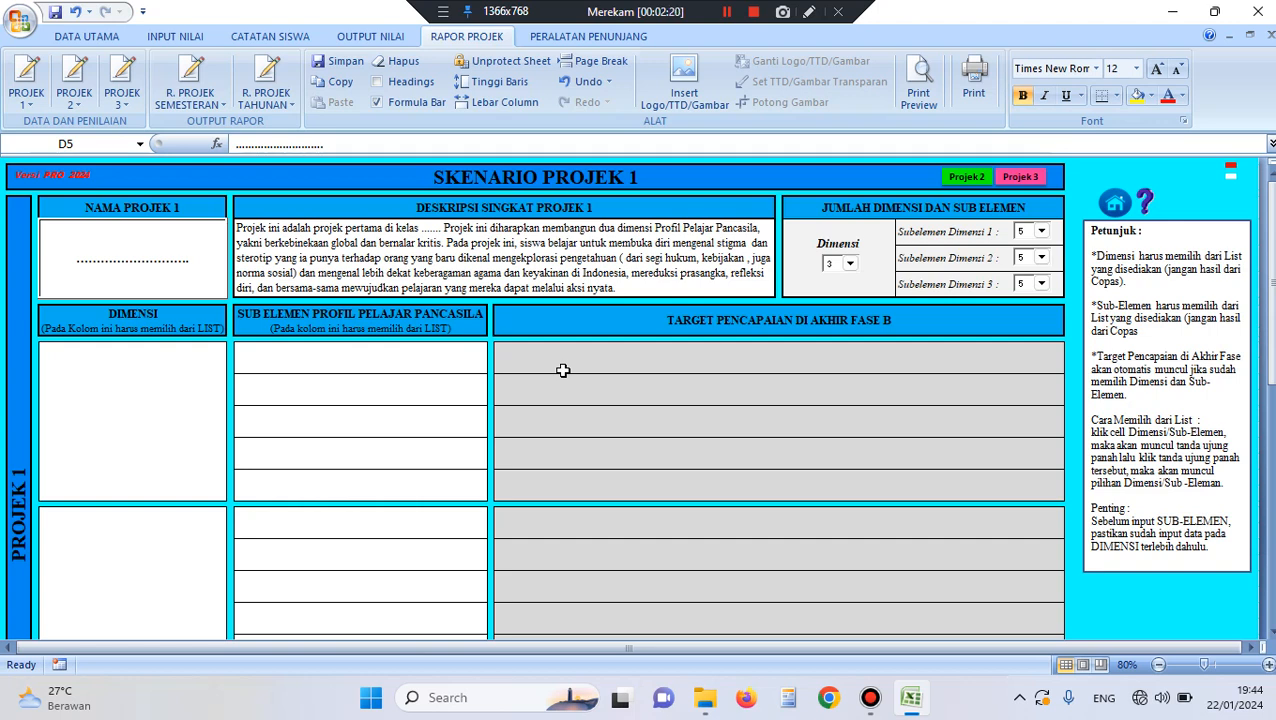
pyautogui.write('Membuat Tahu')
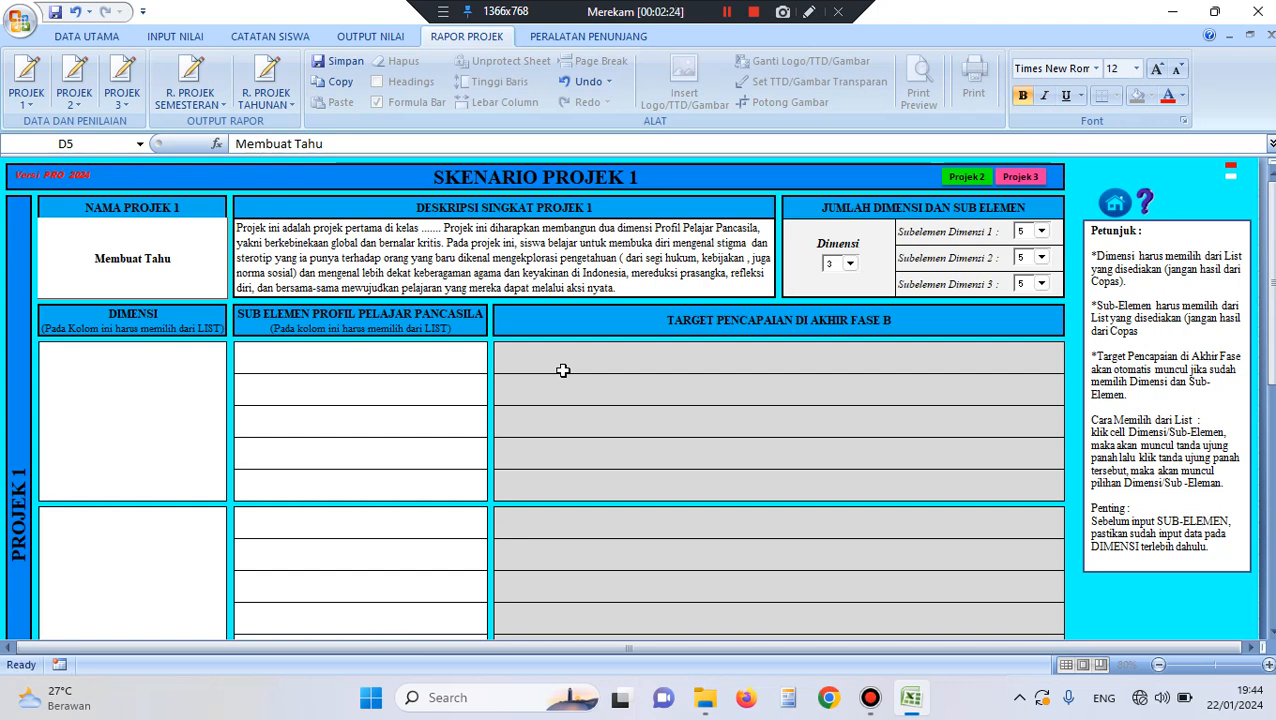
pyautogui.press('Tab')
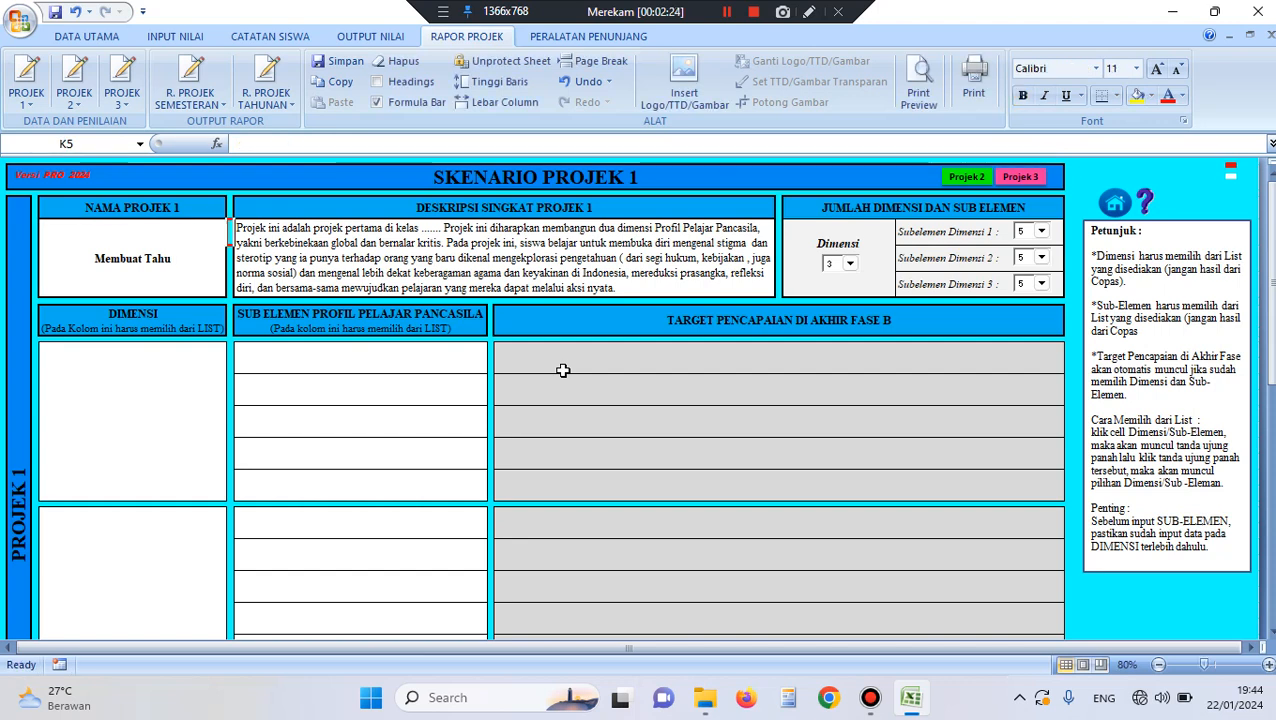
# Try the placeholder text "alhalhahalahahlkh" as the short description of Projek 1, and undo the entry.
pyautogui.click(497, 205)
pyautogui.click(497, 232)
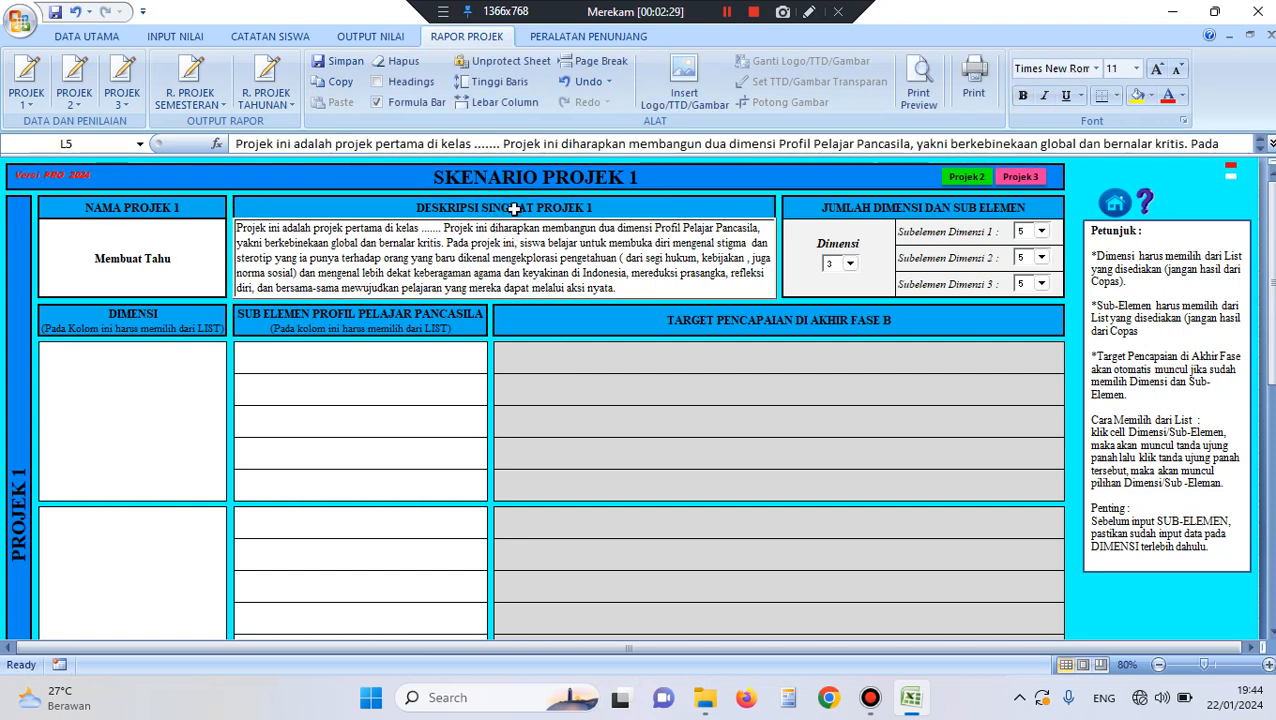
pyautogui.click(513, 207)
pyautogui.click(507, 242)
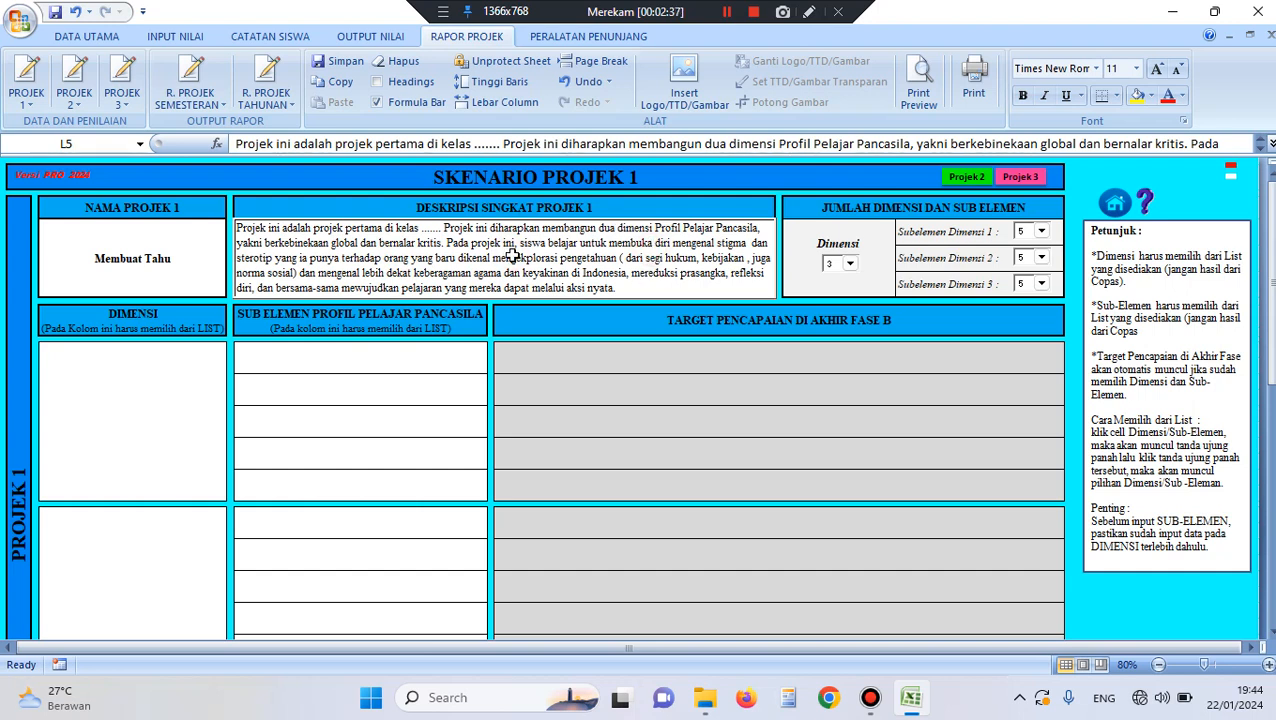
pyautogui.write('alhalhahalahahlkh')
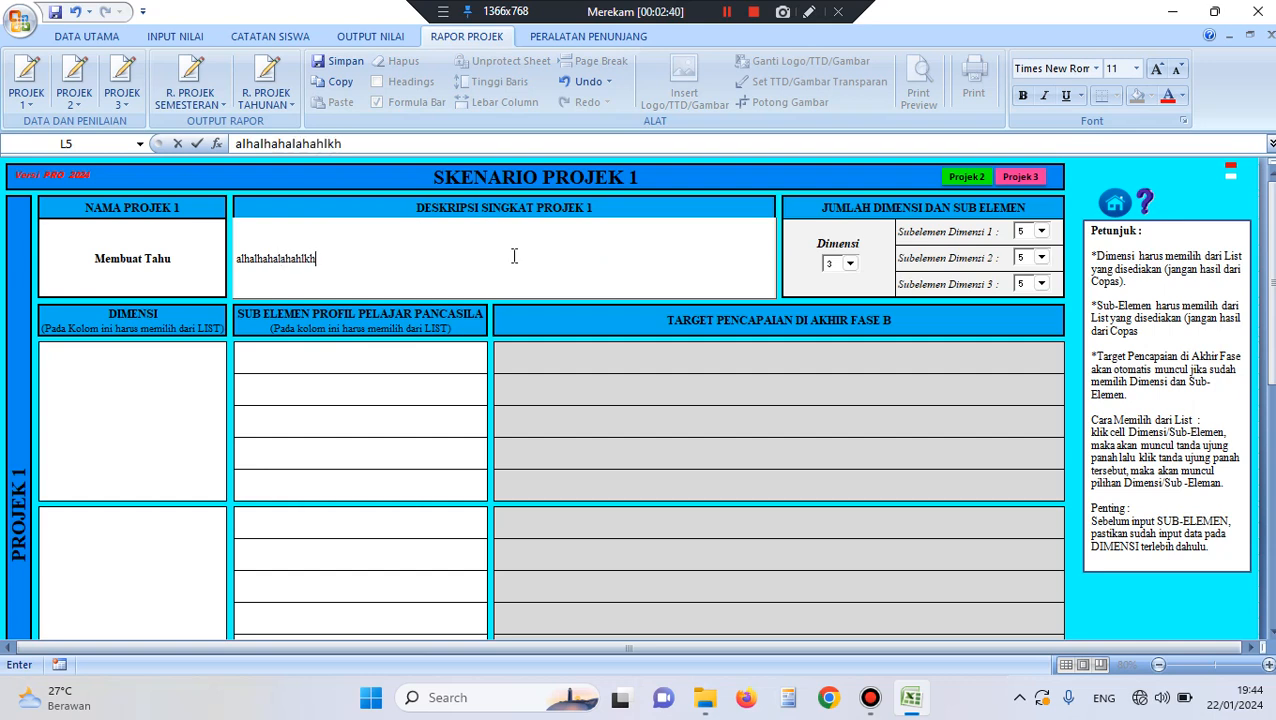
pyautogui.click(406, 350)
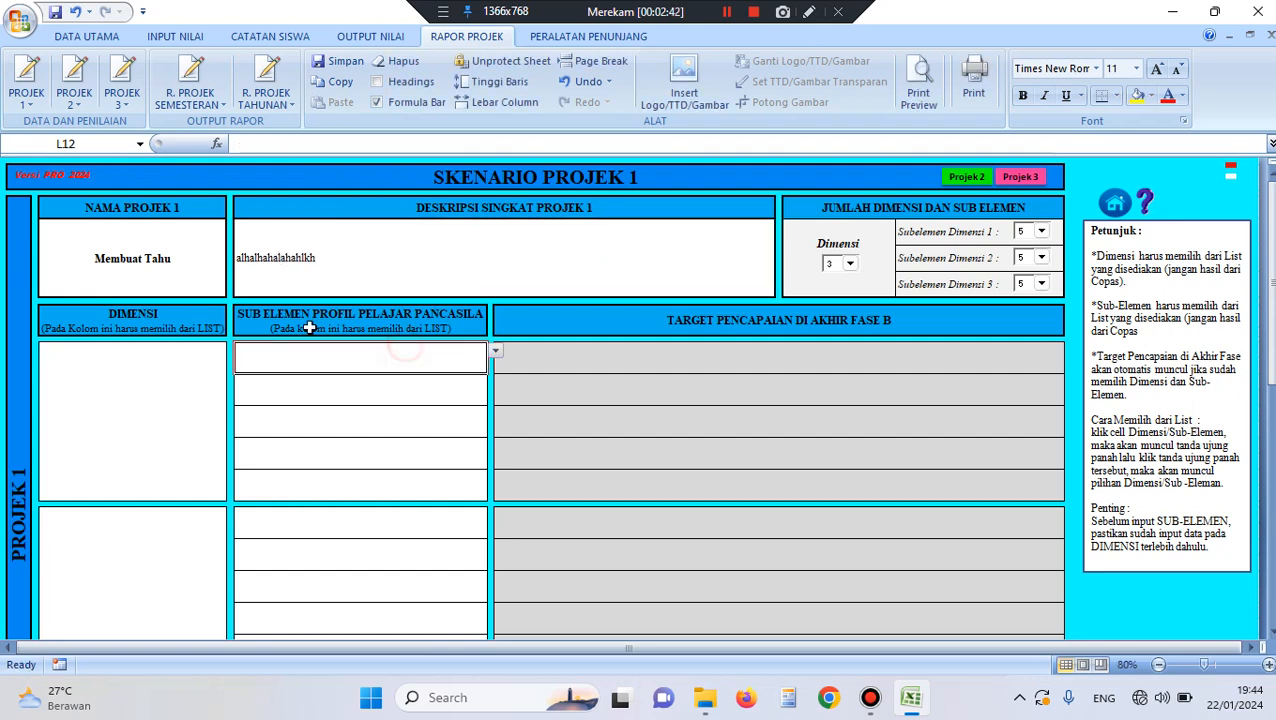
pyautogui.click(185, 268)
pyautogui.click(279, 266)
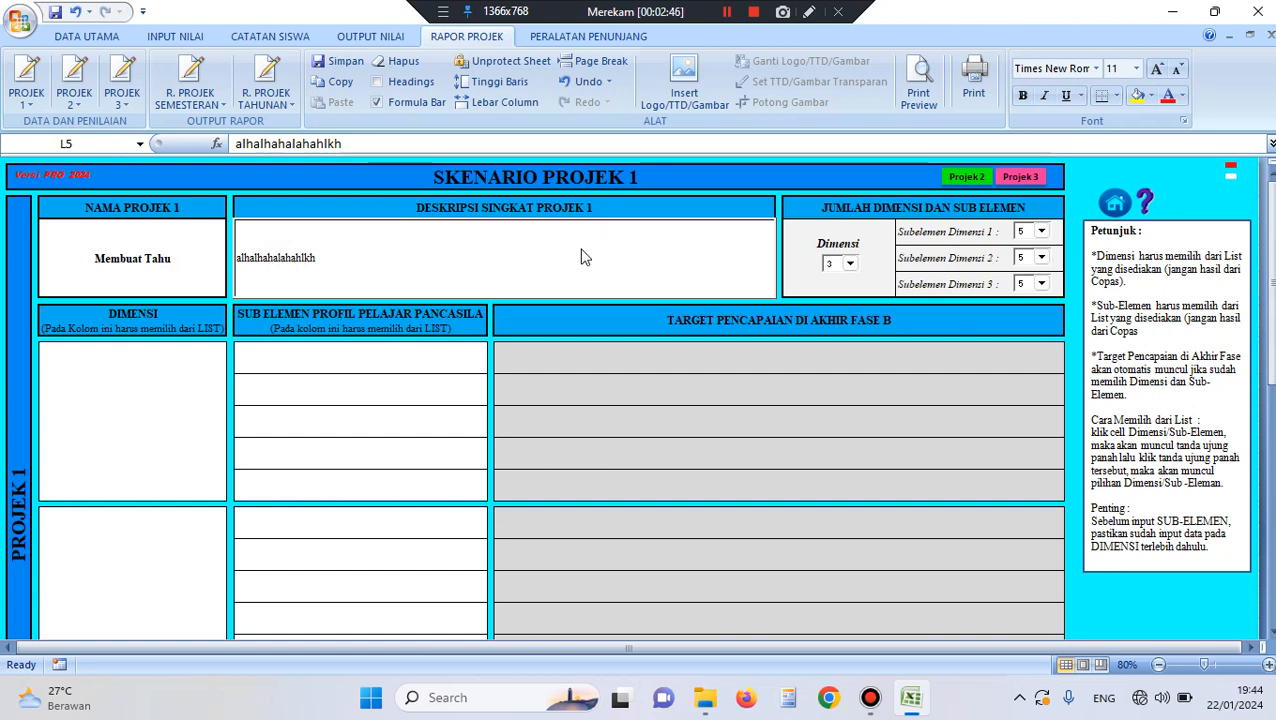
pyautogui.click(80, 10)
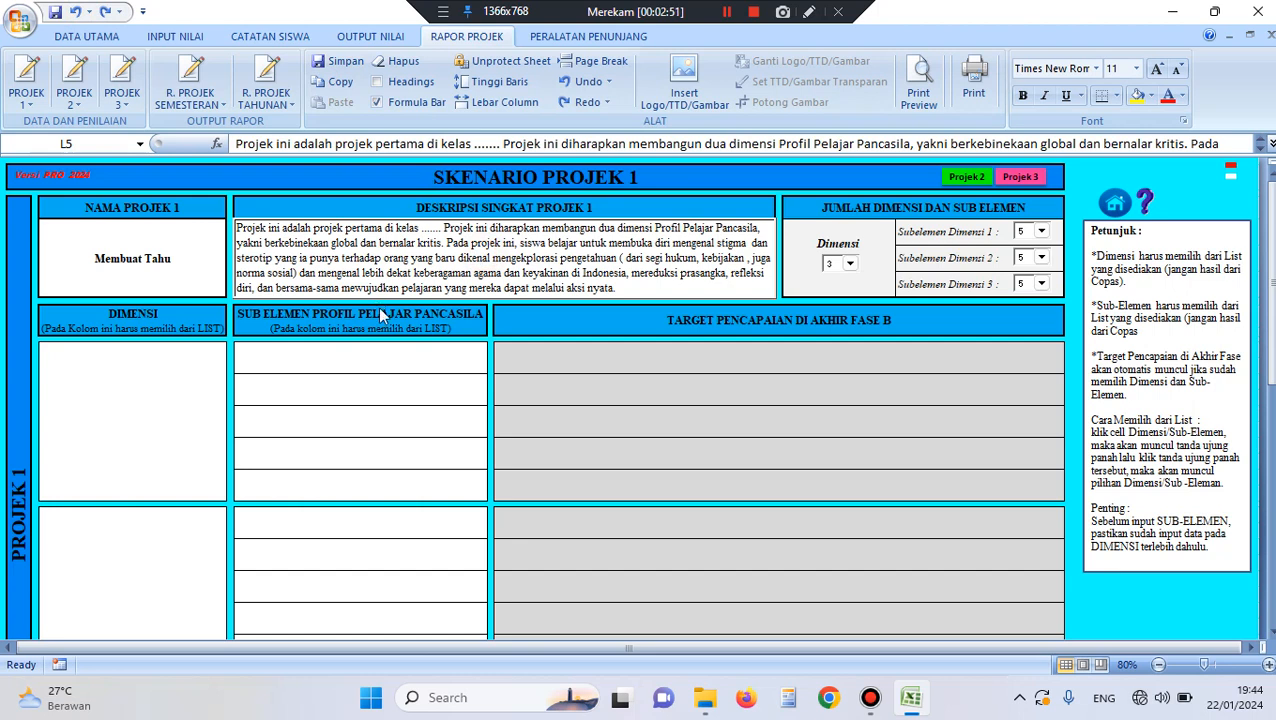
pyautogui.click(132, 249)
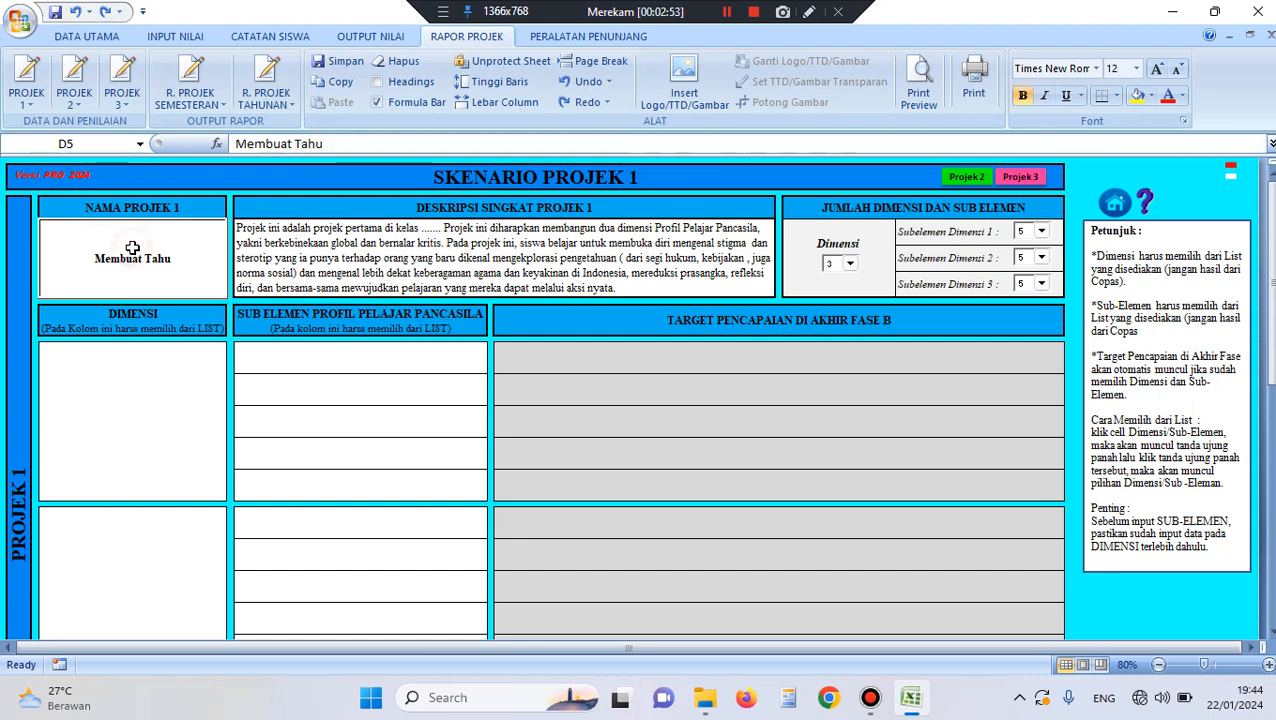
pyautogui.click(497, 255)
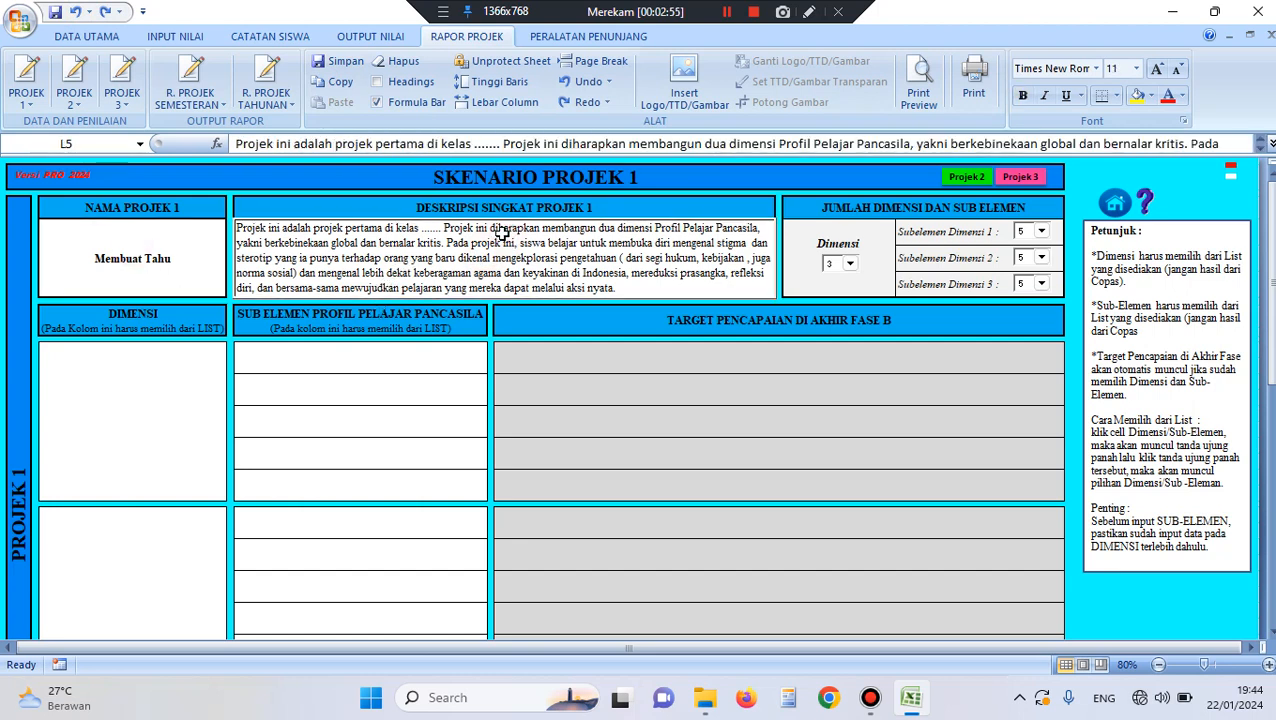
# Try 2 as the number of dimensions for Projek 1, and set it back to 3.
pyautogui.click(862, 234)
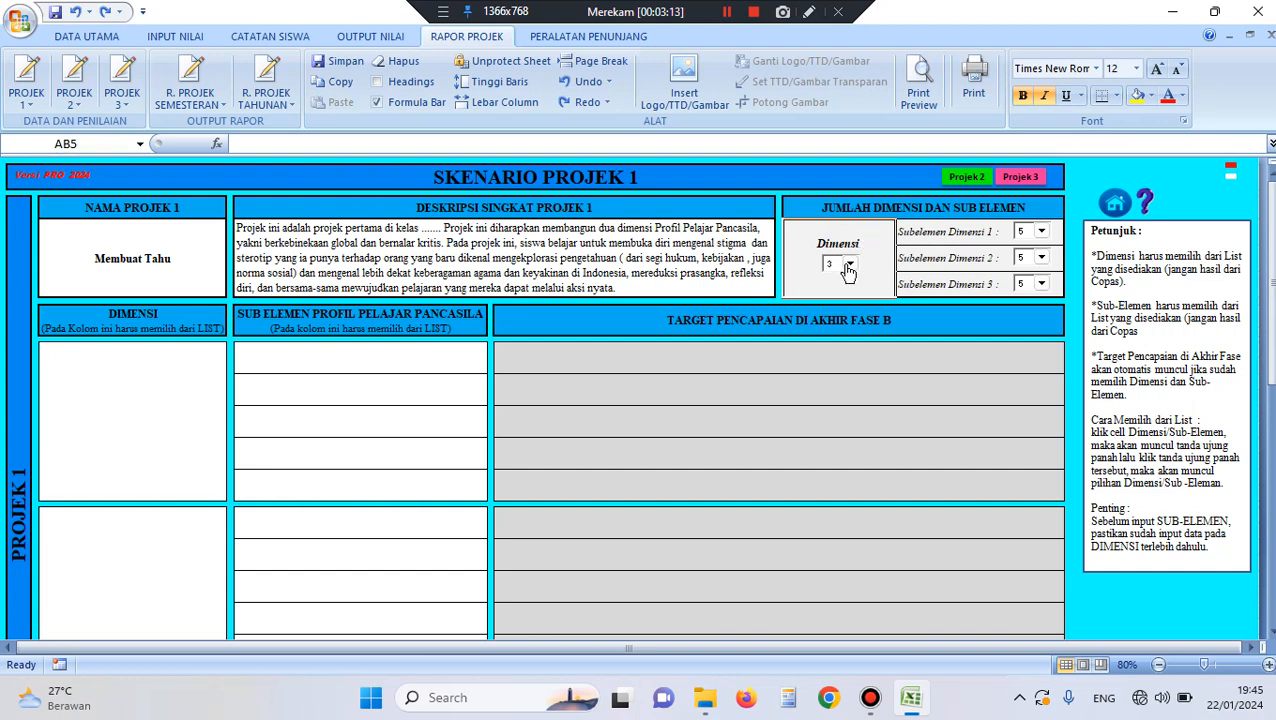
pyautogui.click(849, 263)
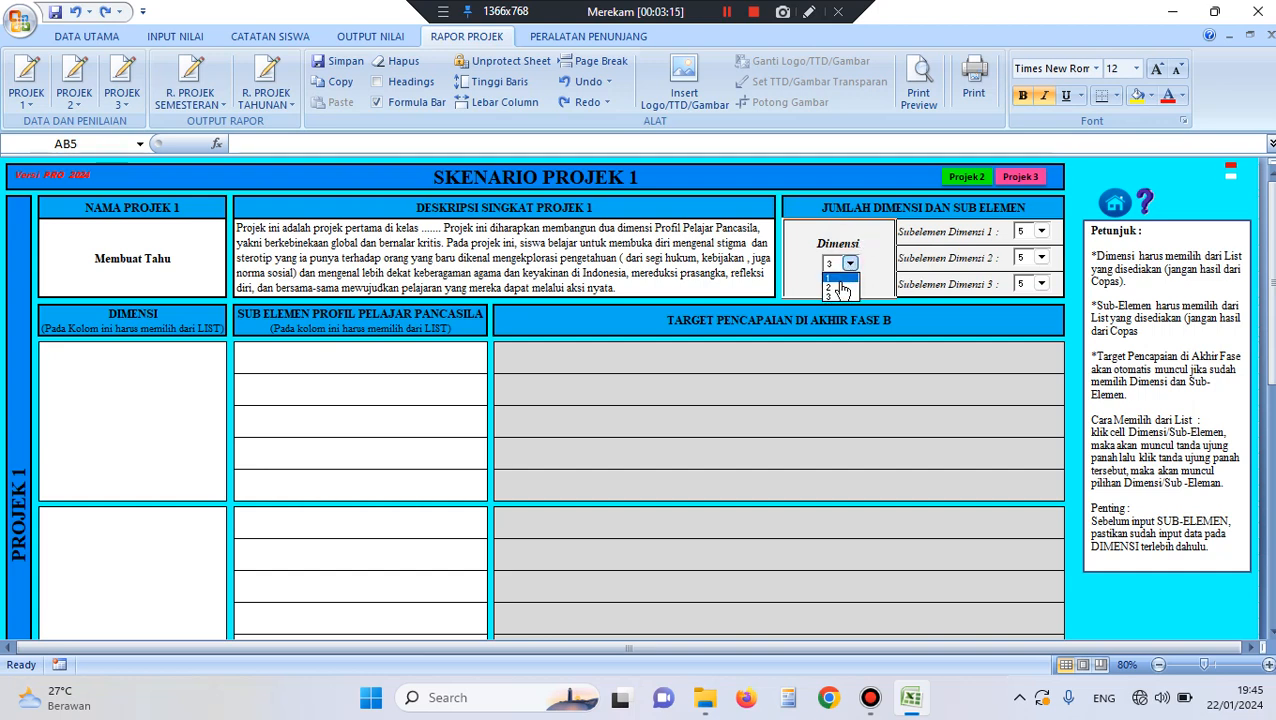
pyautogui.click(838, 287)
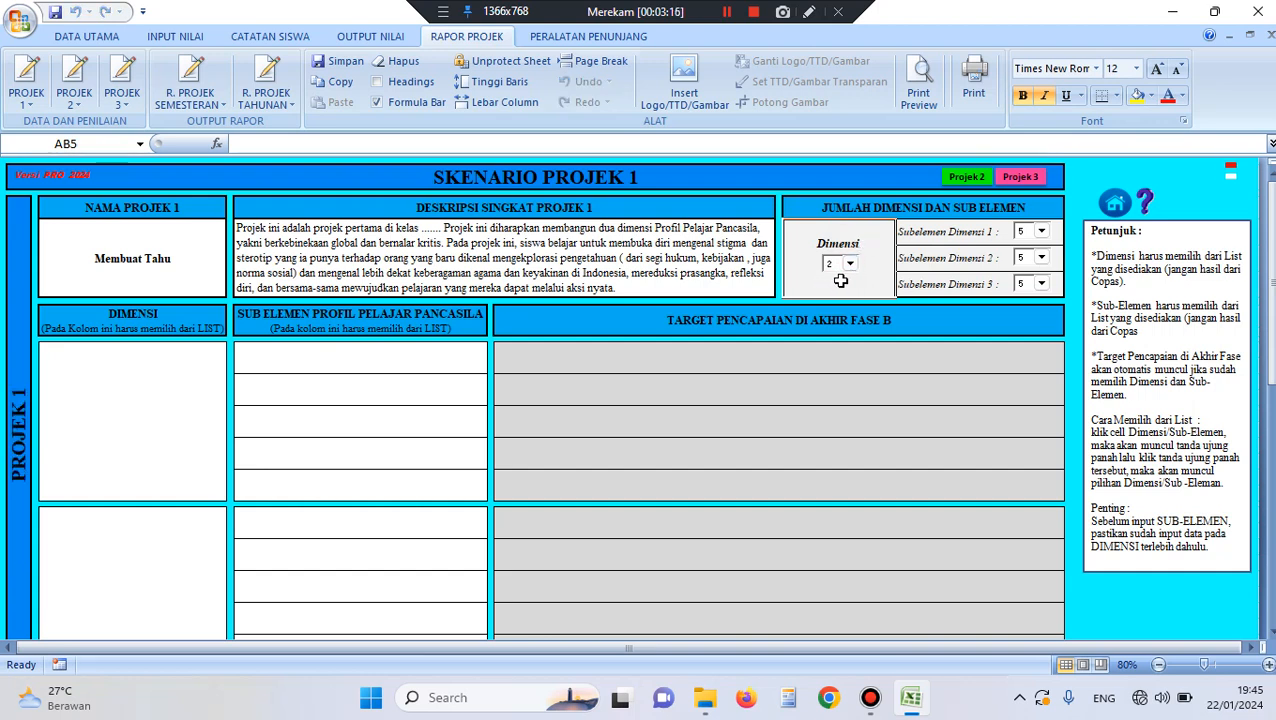
pyautogui.click(849, 263)
pyautogui.click(828, 288)
pyautogui.click(849, 263)
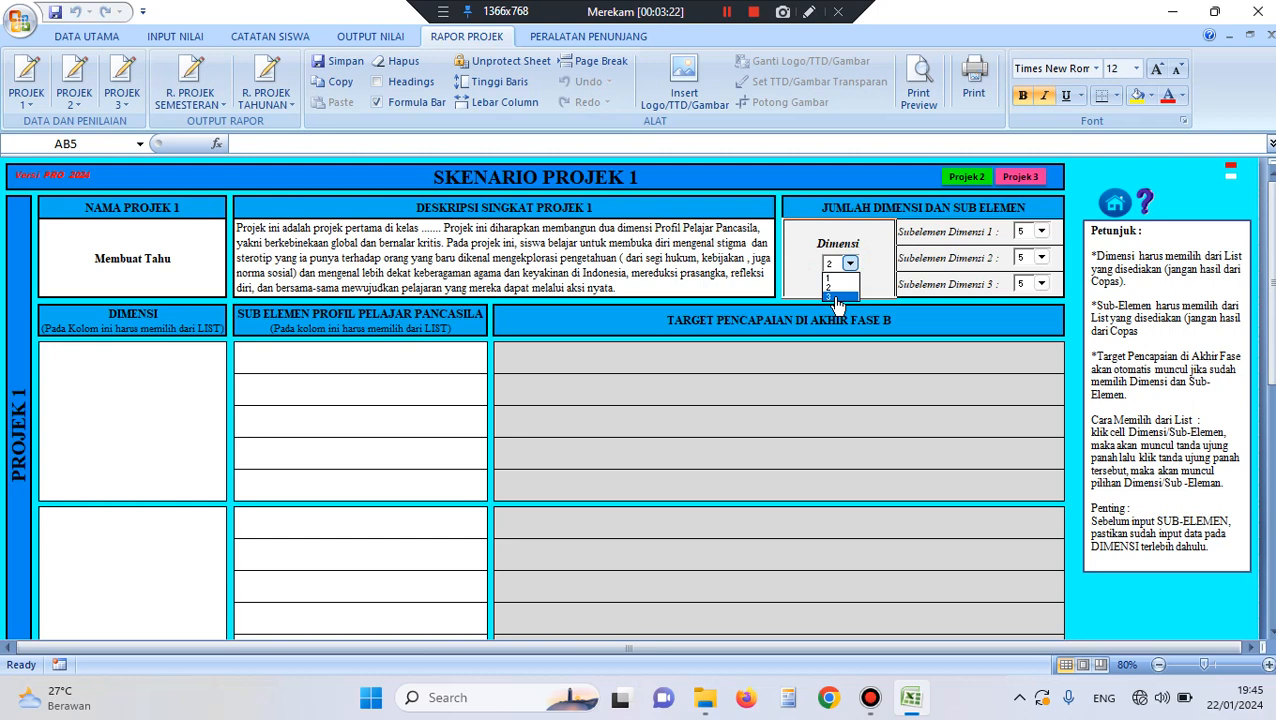
pyautogui.click(837, 297)
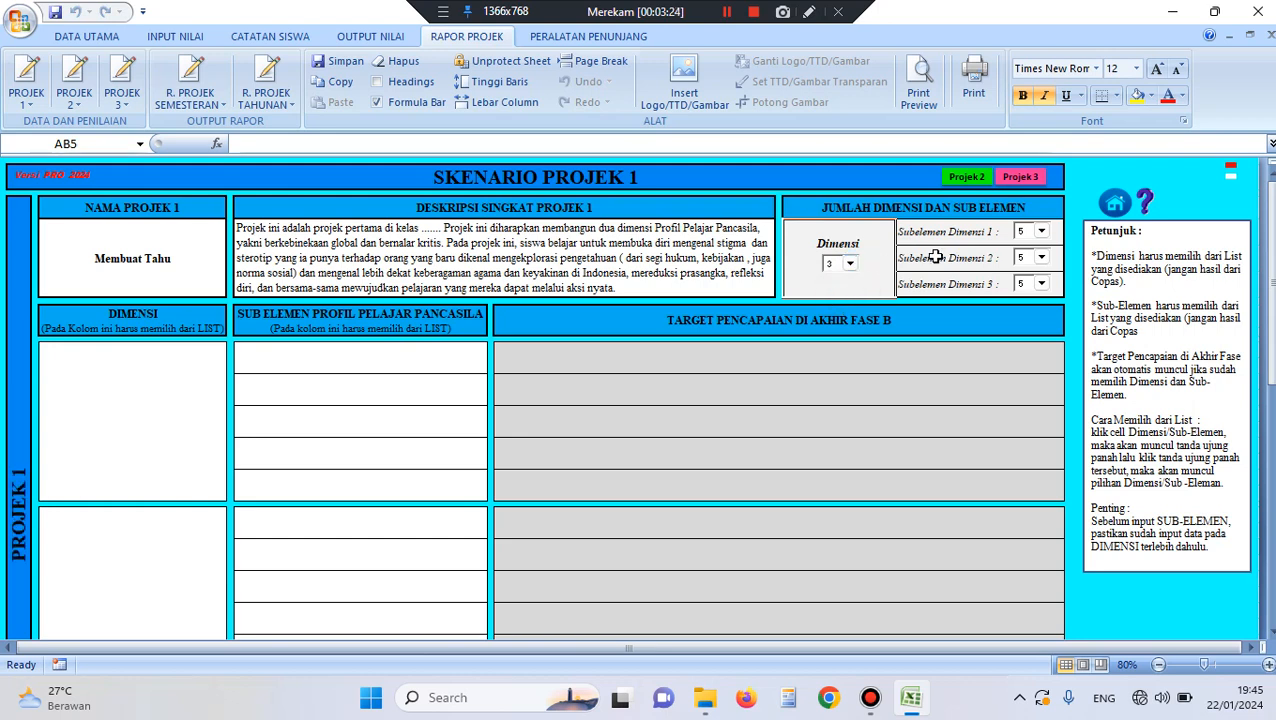
# Set the number of sub-elements for Dimensi 1 to 3.
pyautogui.click(910, 238)
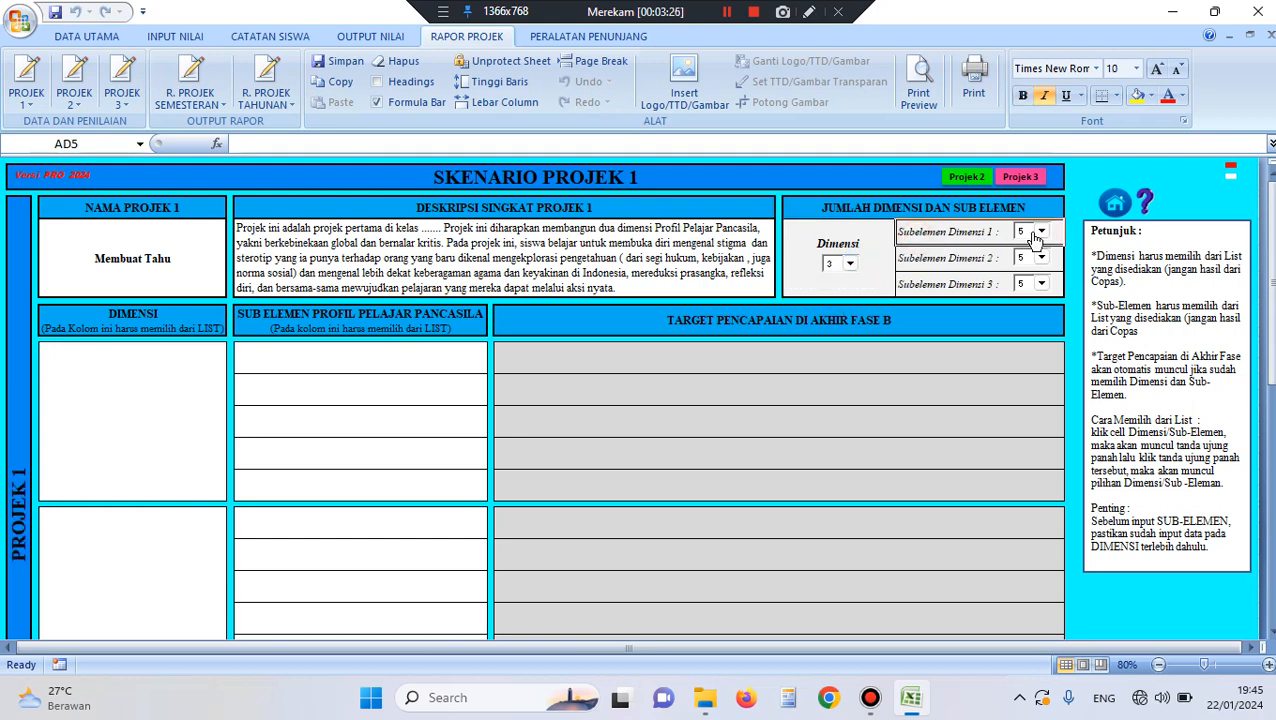
pyautogui.click(1041, 232)
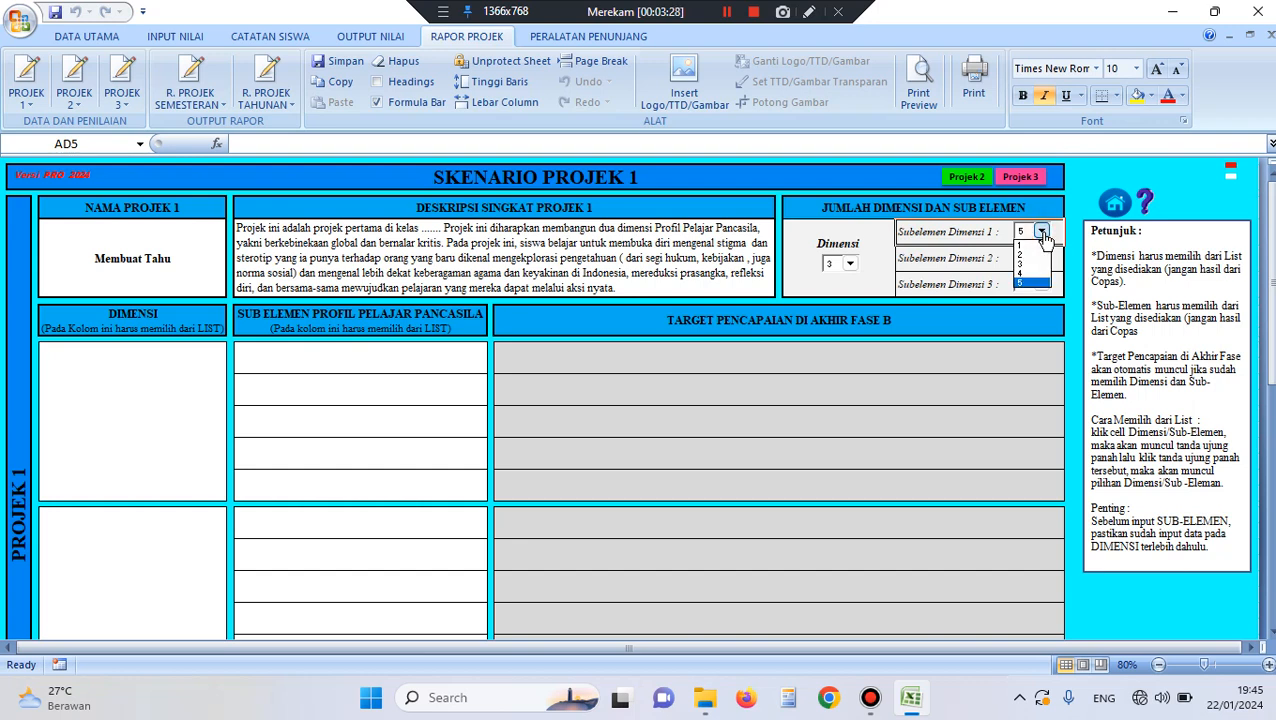
pyautogui.click(1041, 232)
pyautogui.click(1041, 232)
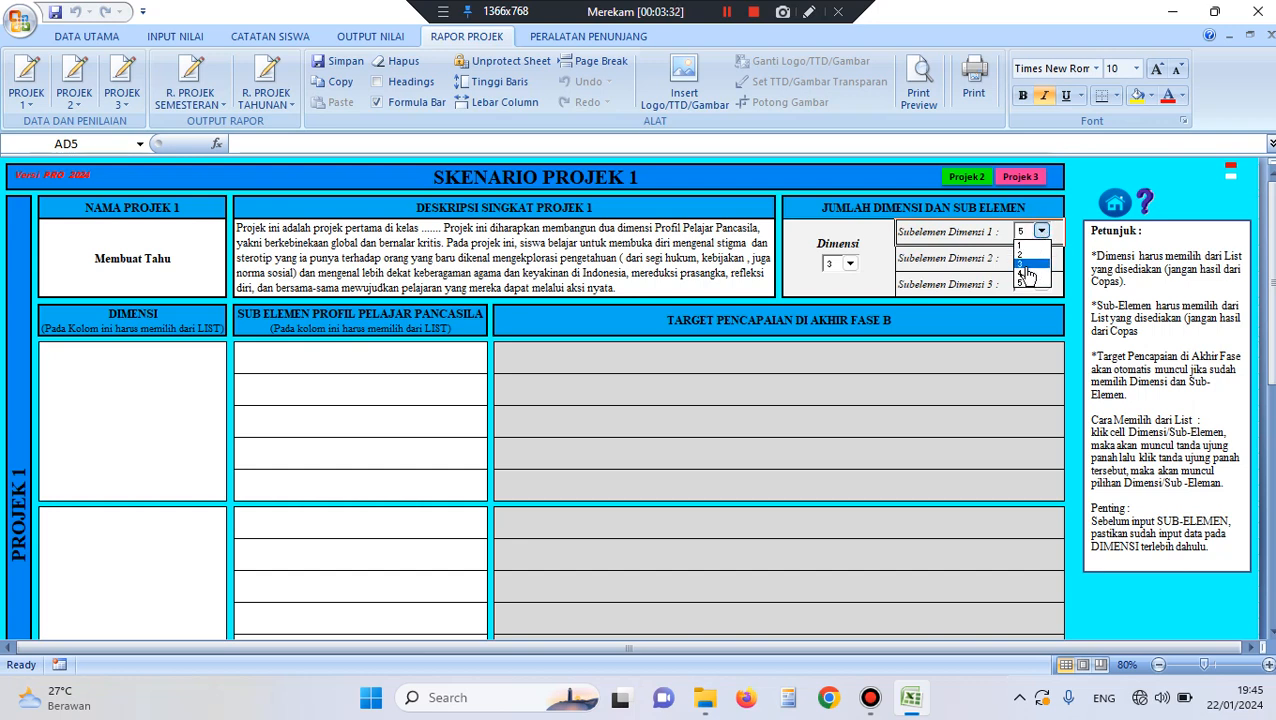
pyautogui.click(963, 240)
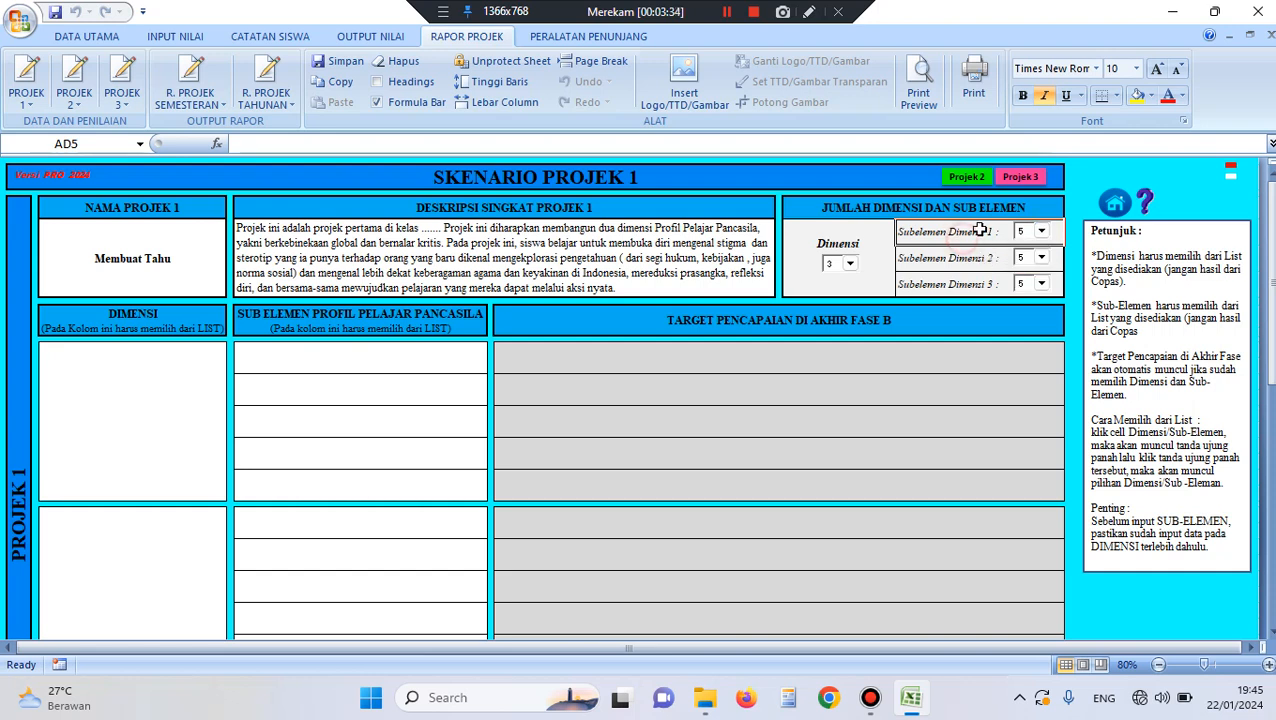
pyautogui.click(1042, 231)
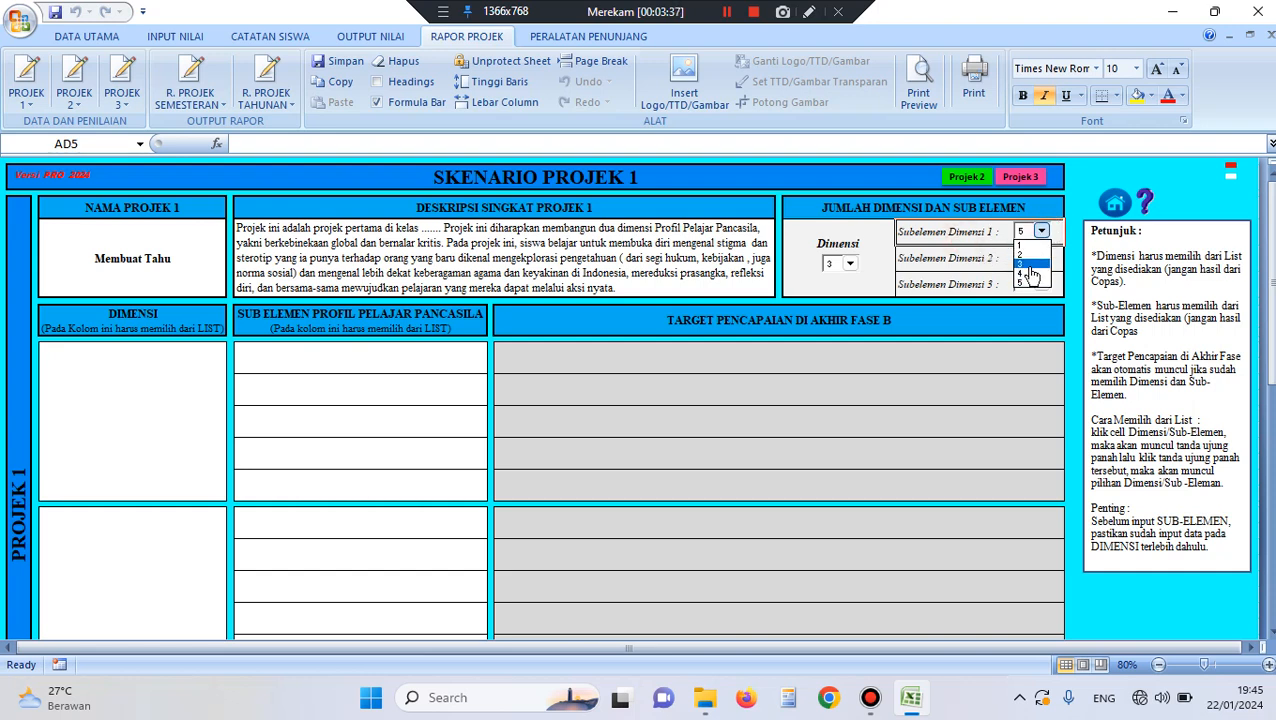
pyautogui.click(1028, 264)
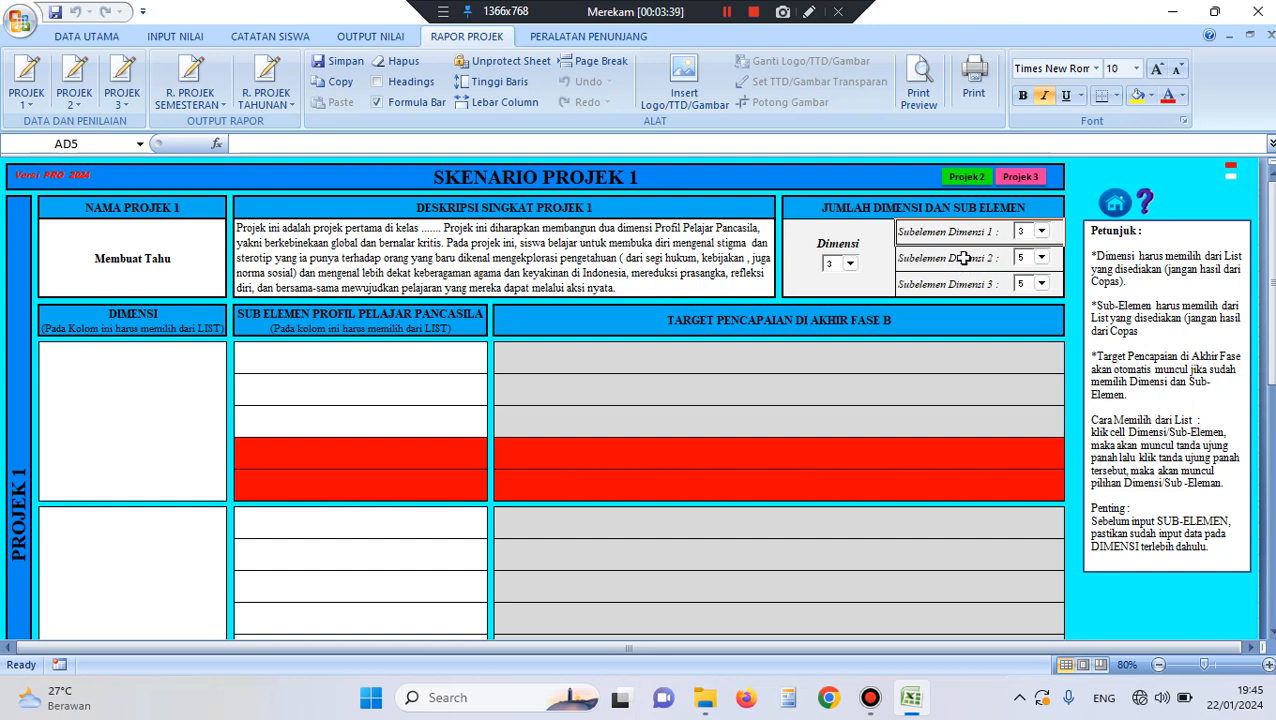
# Set the number of sub-elements for Dimensi 2 to 4.
pyautogui.click(1024, 264)
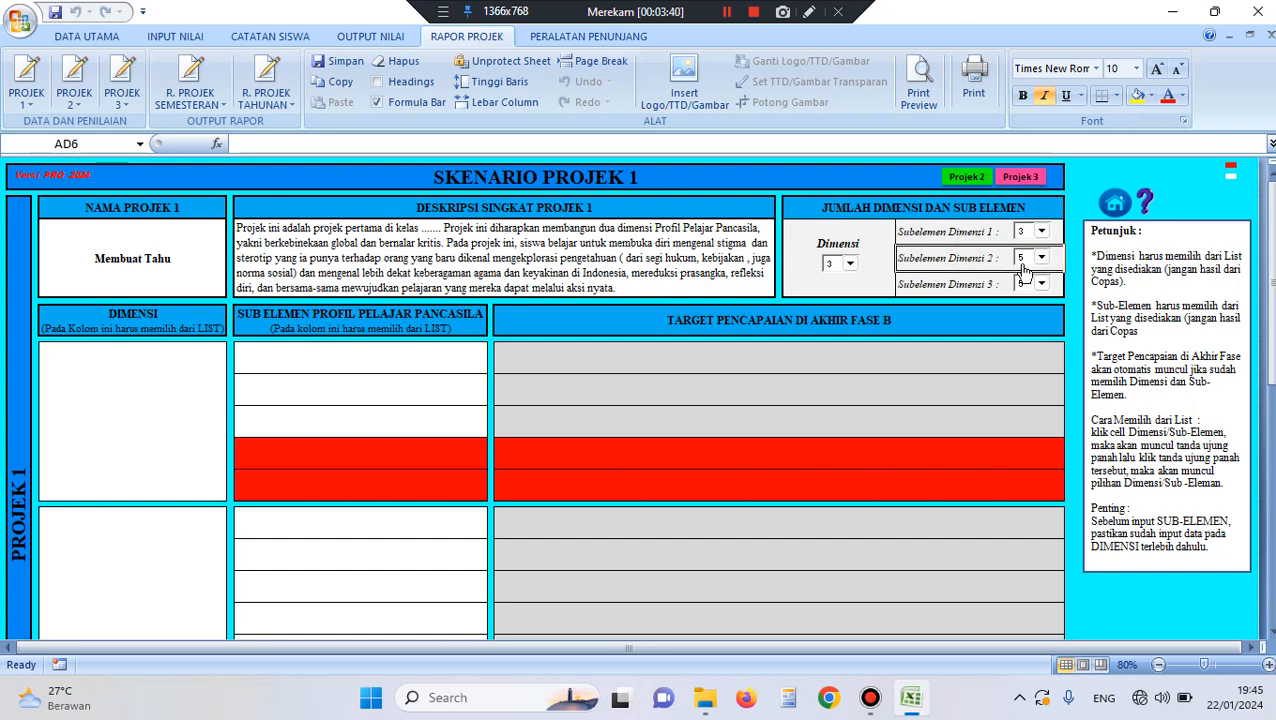
pyautogui.click(1041, 258)
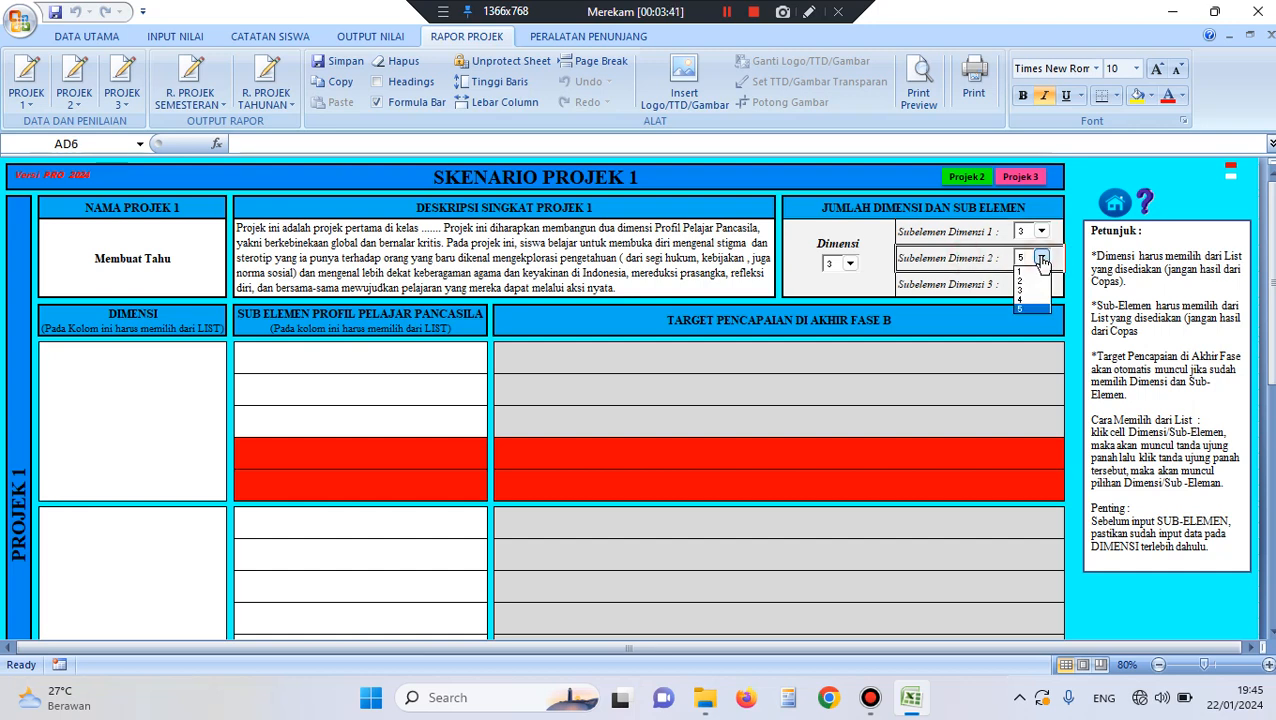
pyautogui.click(1025, 308)
# Examine the red sub-element and target rows of the first and second dimensions in the scenario table.
pyautogui.scroll(-2, 906, 319)
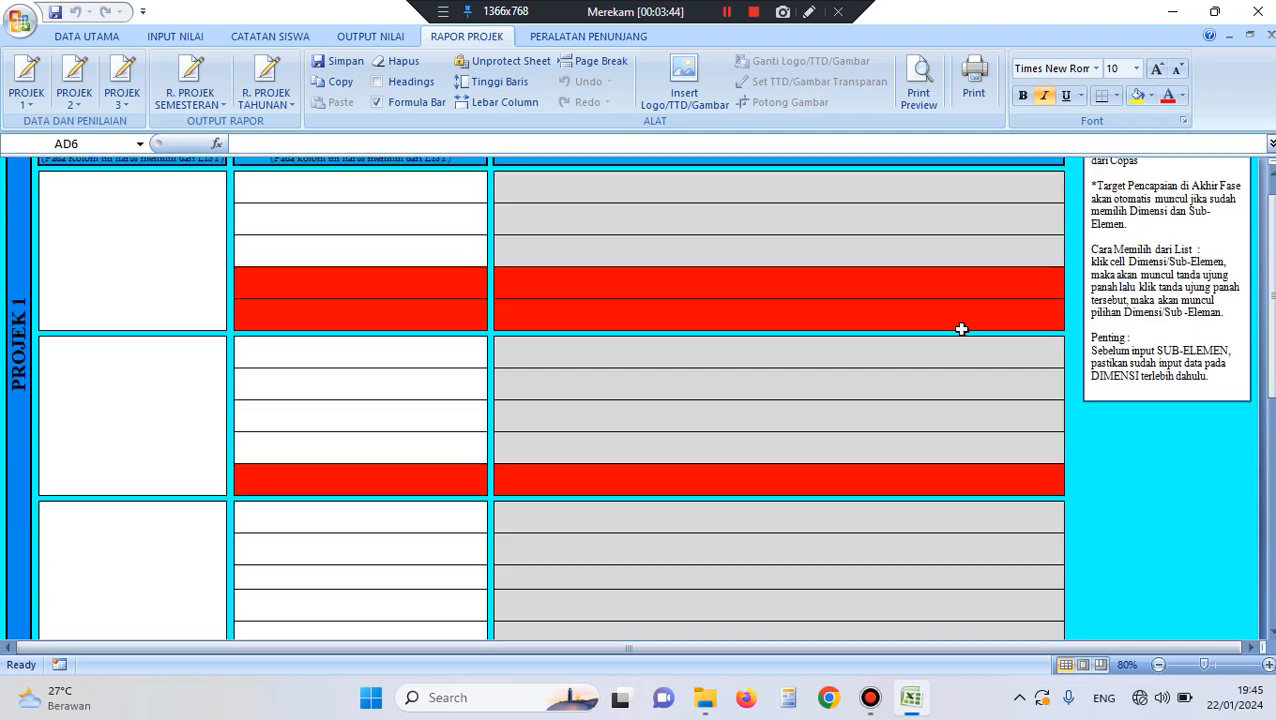
pyautogui.click(829, 288)
pyautogui.click(389, 288)
pyautogui.click(448, 305)
pyautogui.scroll(2, 430, 310)
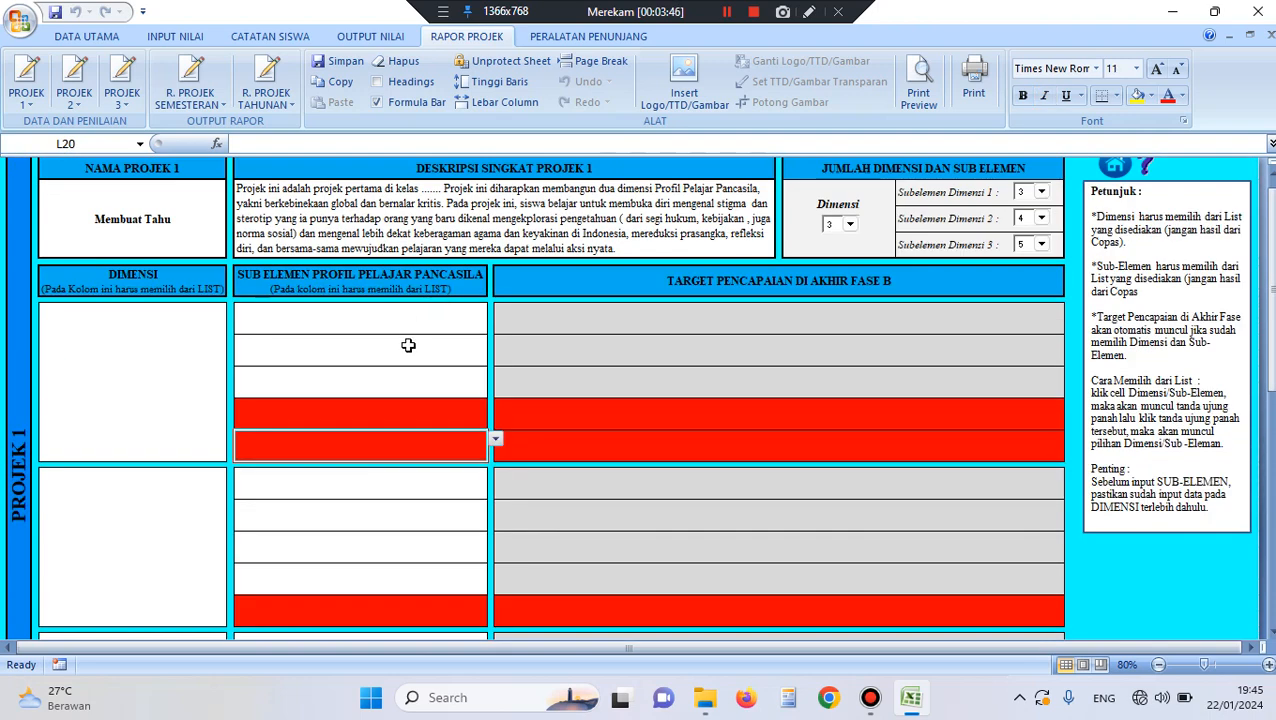
pyautogui.scroll(-2, 427, 253)
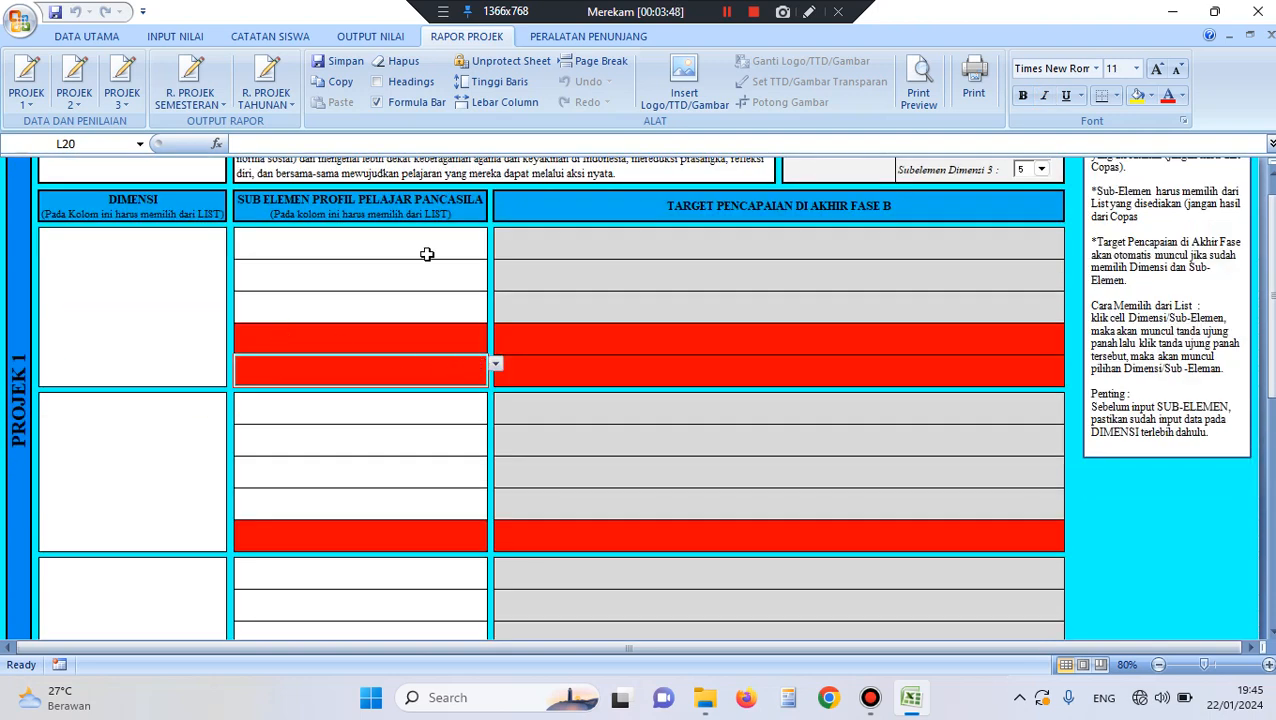
pyautogui.scroll(2, 823, 302)
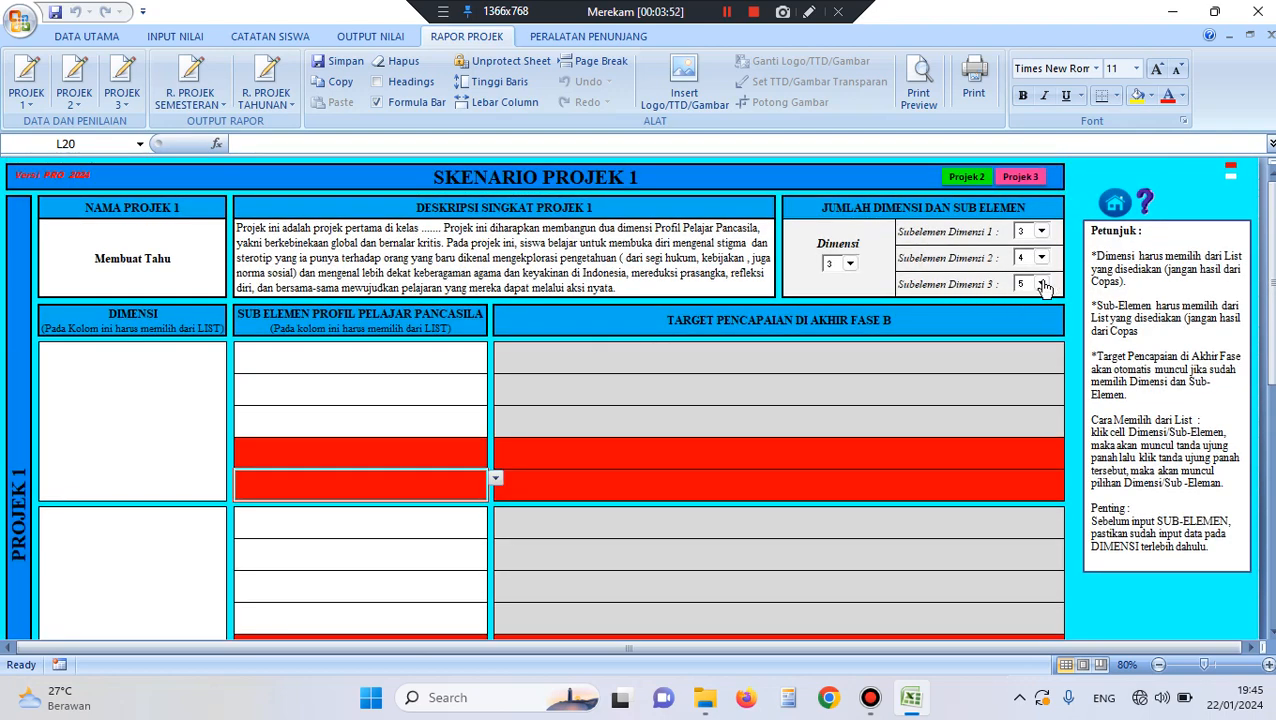
# Set the number of sub-elements for Dimensi 3 to 5 and enlarge the sheet view to 100%.
pyautogui.click(1041, 283)
pyautogui.click(1024, 336)
pyautogui.click(1269, 666)
pyautogui.click(1269, 666)
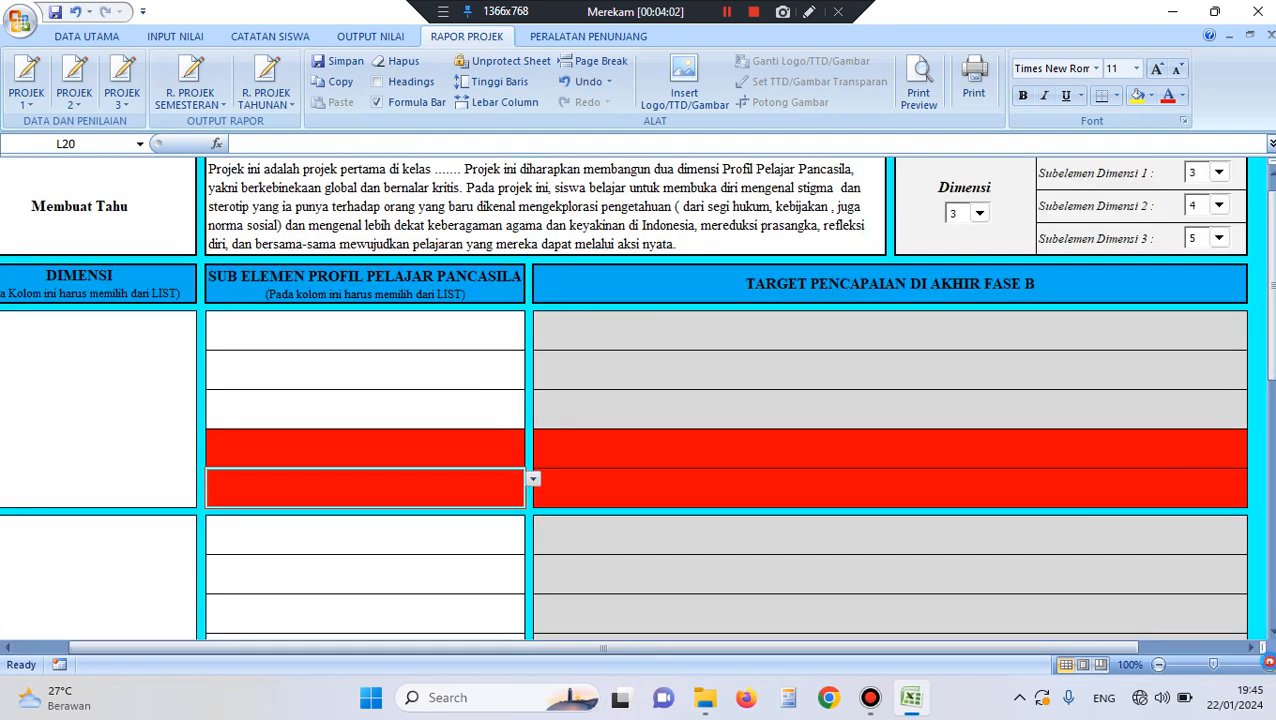
# Examine the sub-element counts entered for the three dimensions of Projek 1.
pyautogui.click(1269, 666)
pyautogui.click(1269, 666)
pyautogui.moveTo(996, 650); pyautogui.dragTo(1077, 648)
pyautogui.scroll(1, 1060, 498)
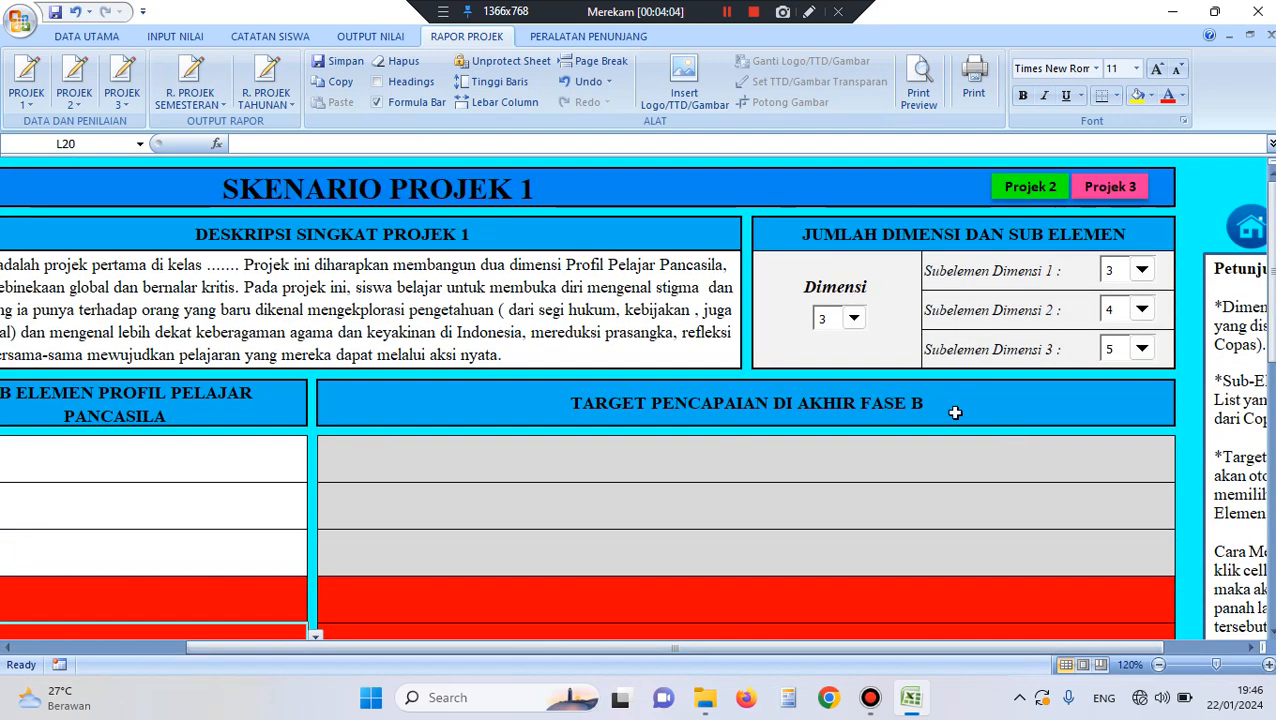
pyautogui.click(1040, 280)
pyautogui.click(1020, 313)
pyautogui.click(1022, 338)
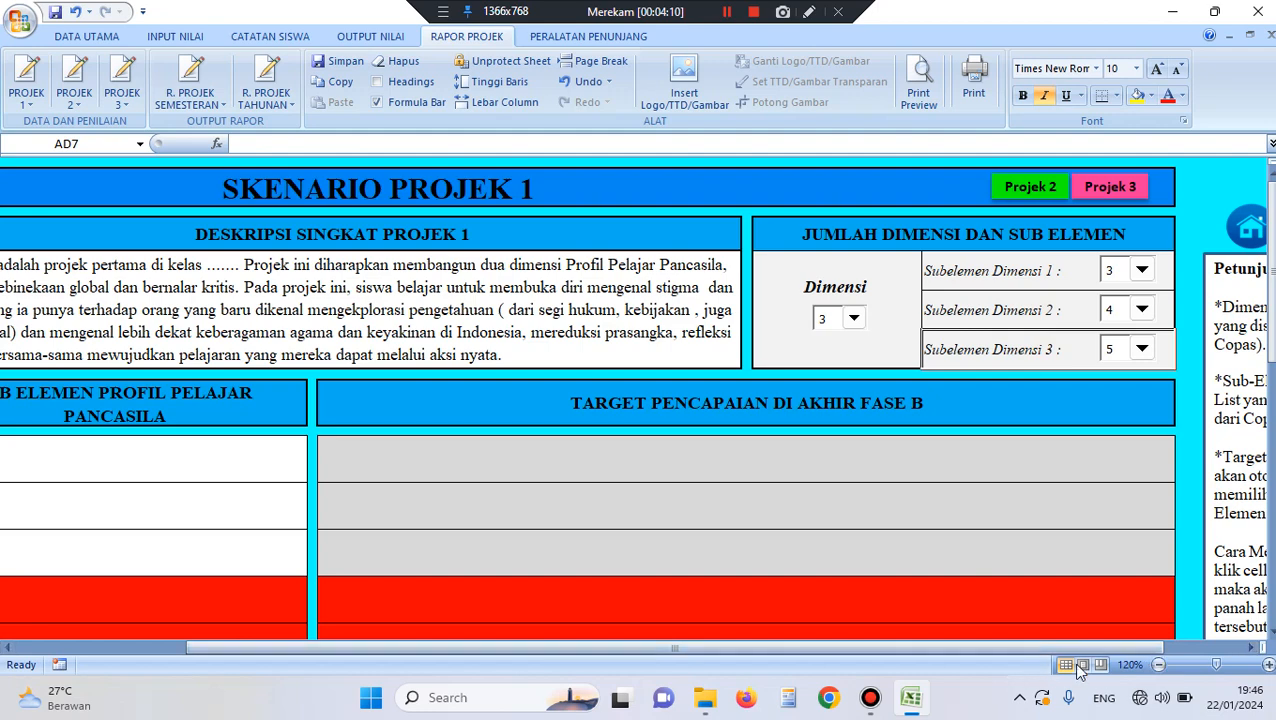
# Set the first dimension of Projek 1 to Kreatif from its list of choices.
pyautogui.click(1160, 665)
pyautogui.click(1160, 665)
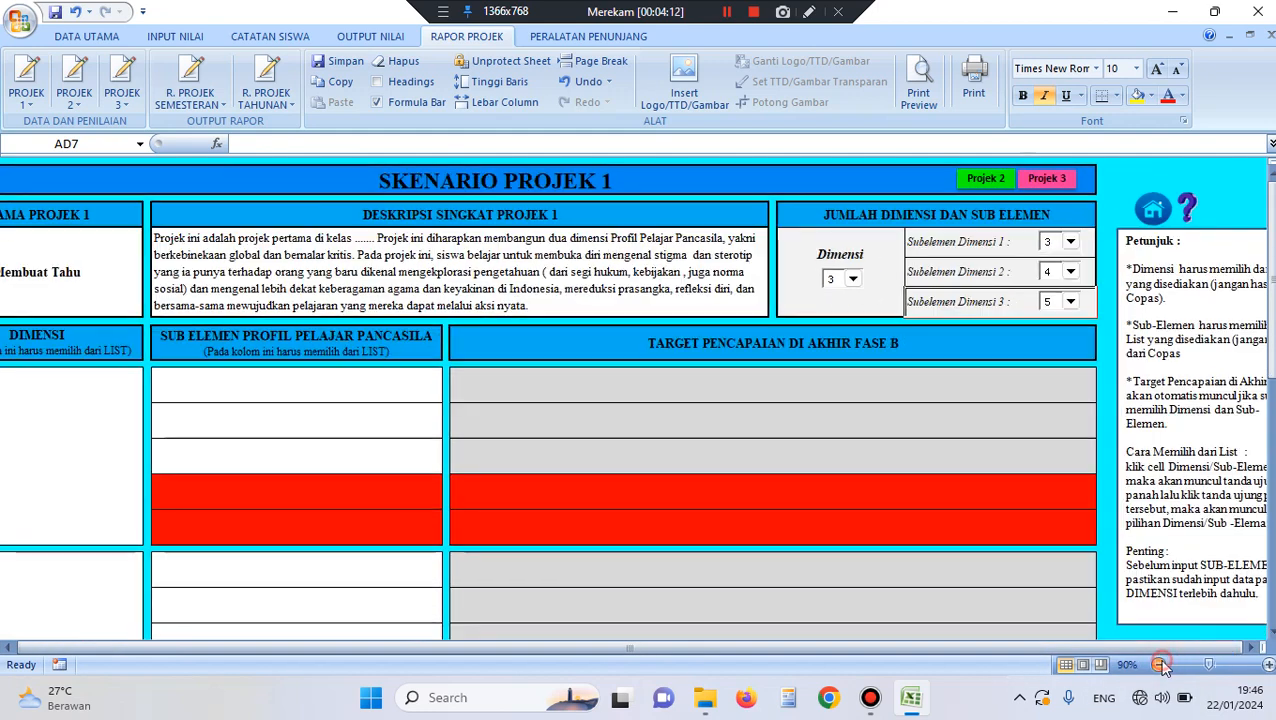
pyautogui.click(1160, 665)
pyautogui.moveTo(1040, 652); pyautogui.dragTo(1035, 652)
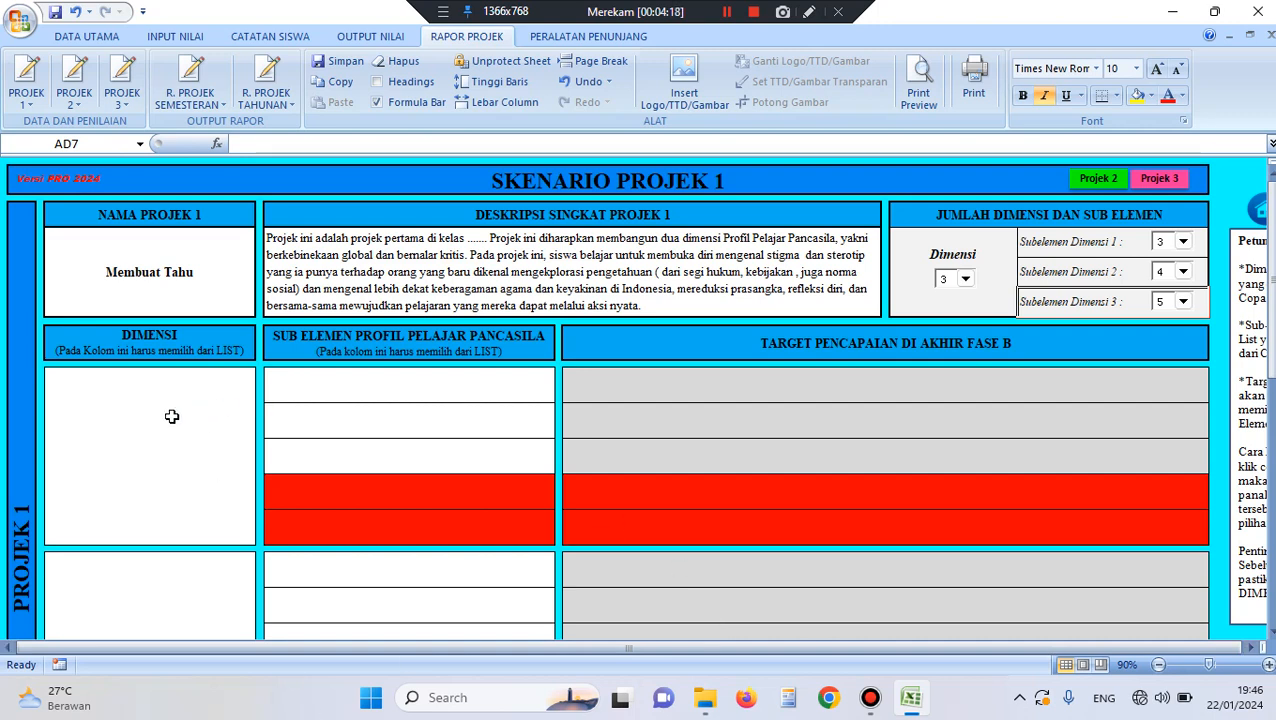
pyautogui.click(173, 330)
pyautogui.click(151, 422)
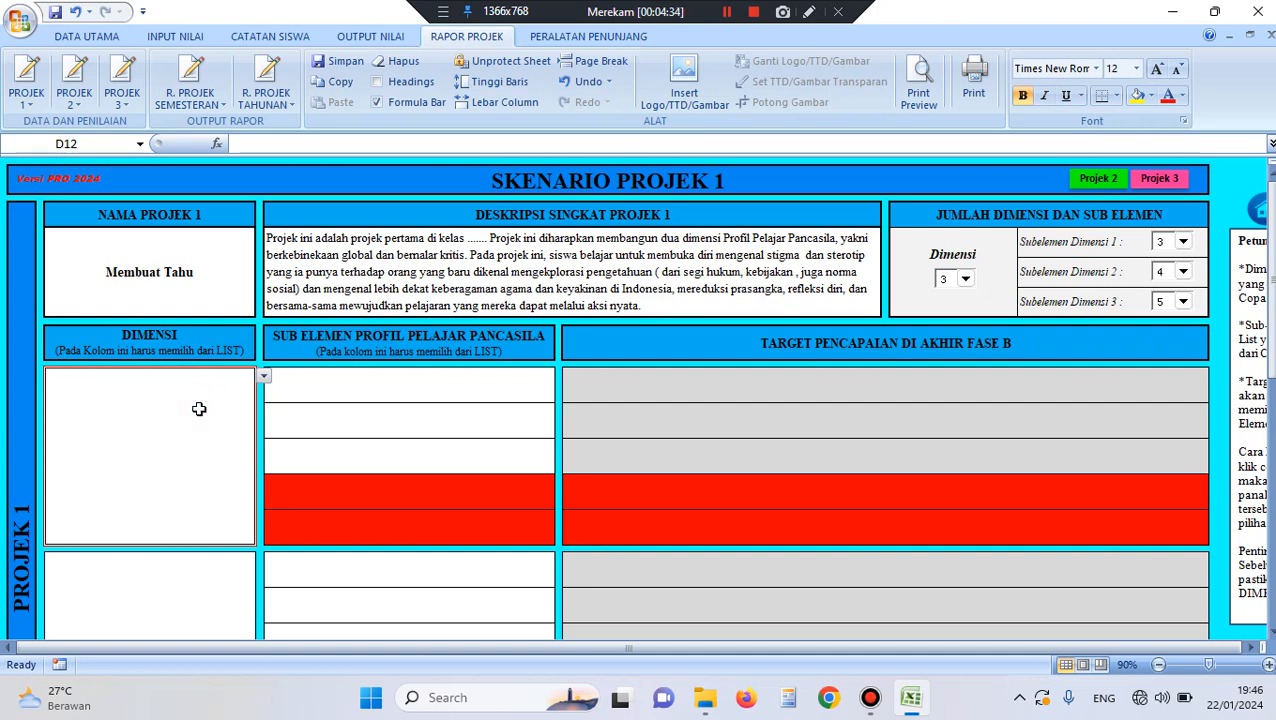
pyautogui.click(262, 377)
pyautogui.click(262, 377)
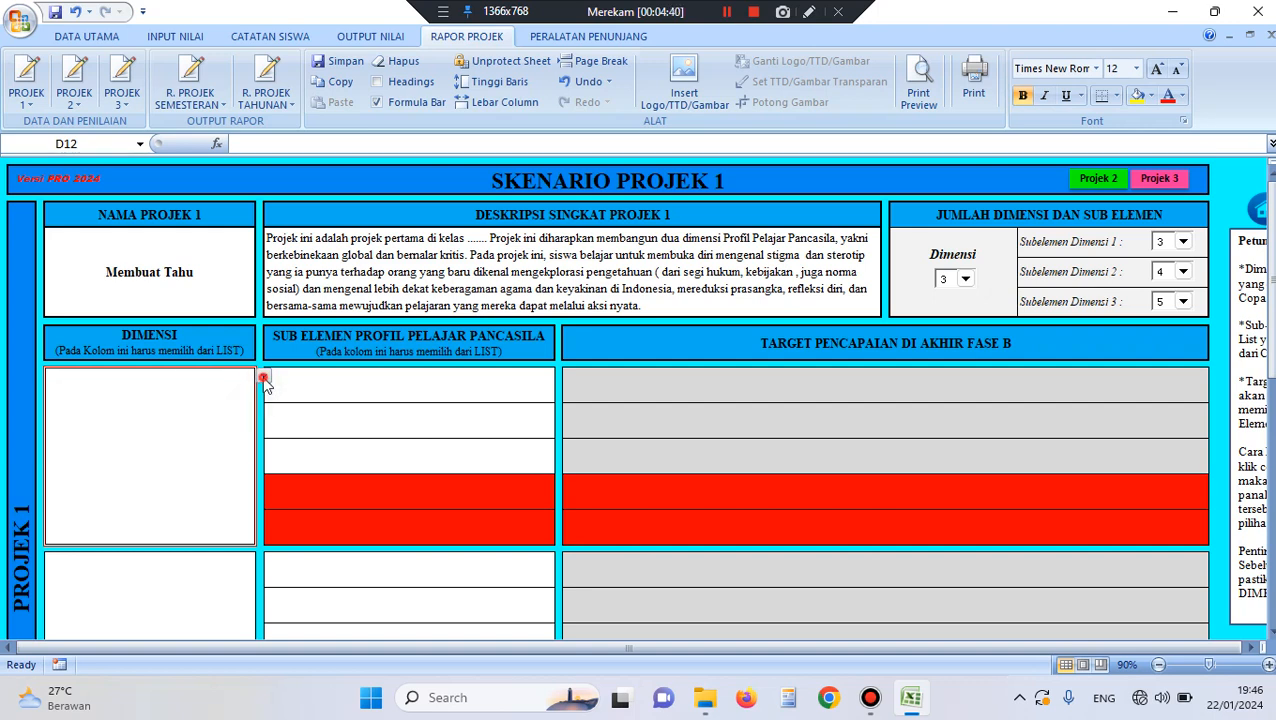
pyautogui.click(262, 377)
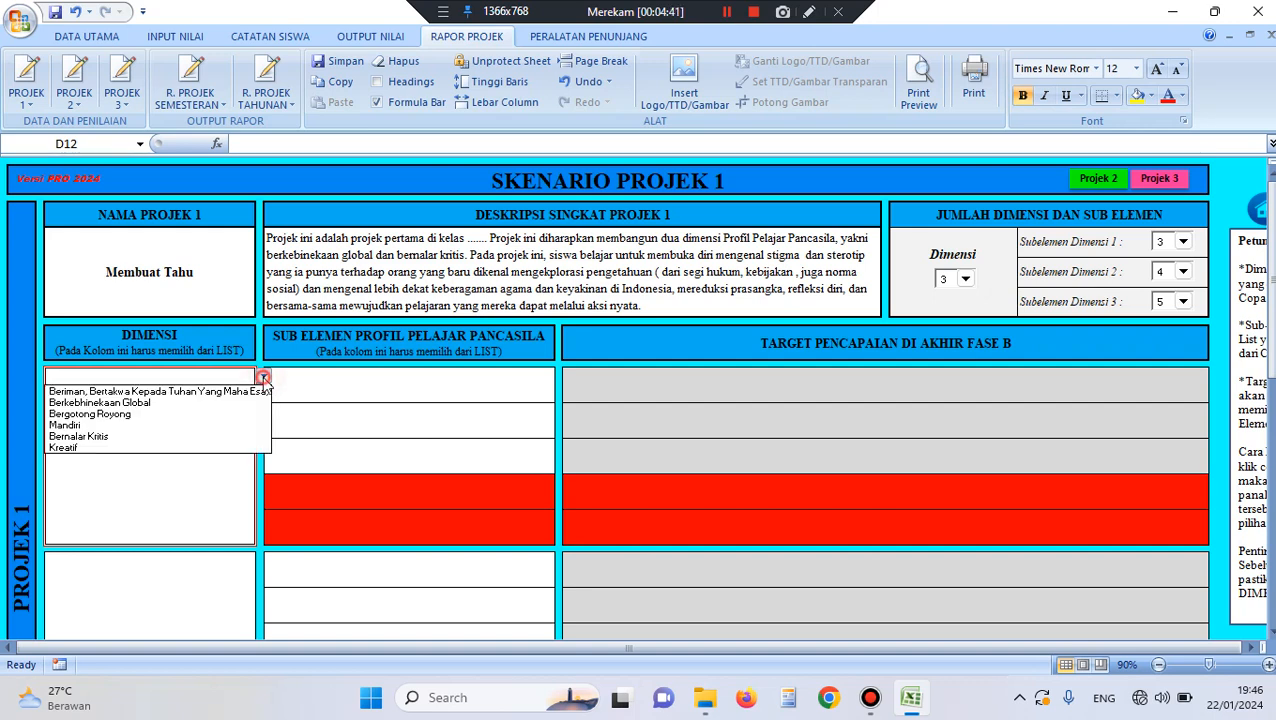
pyautogui.click(114, 447)
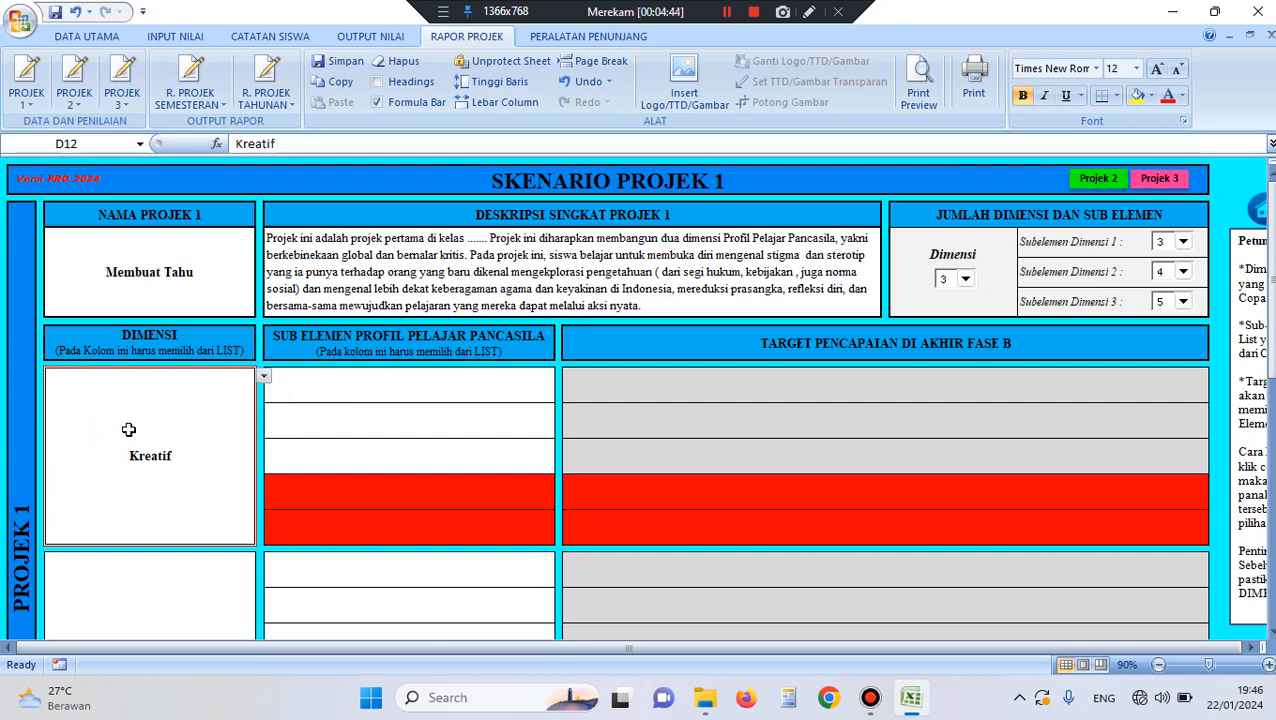
# Set the second dimension of Projek 1 to Bergotong Royong.
pyautogui.scroll(-1, 130, 440)
pyautogui.scroll(-3, 139, 446)
pyautogui.click(159, 452)
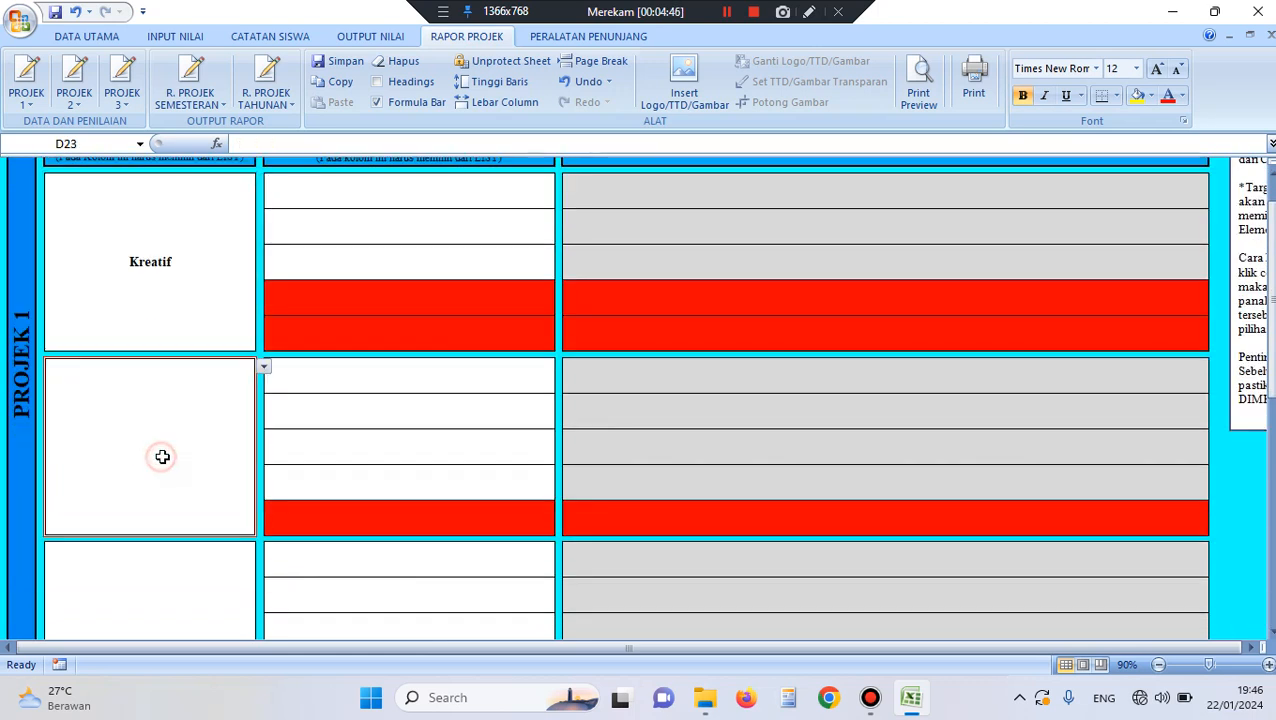
pyautogui.click(263, 367)
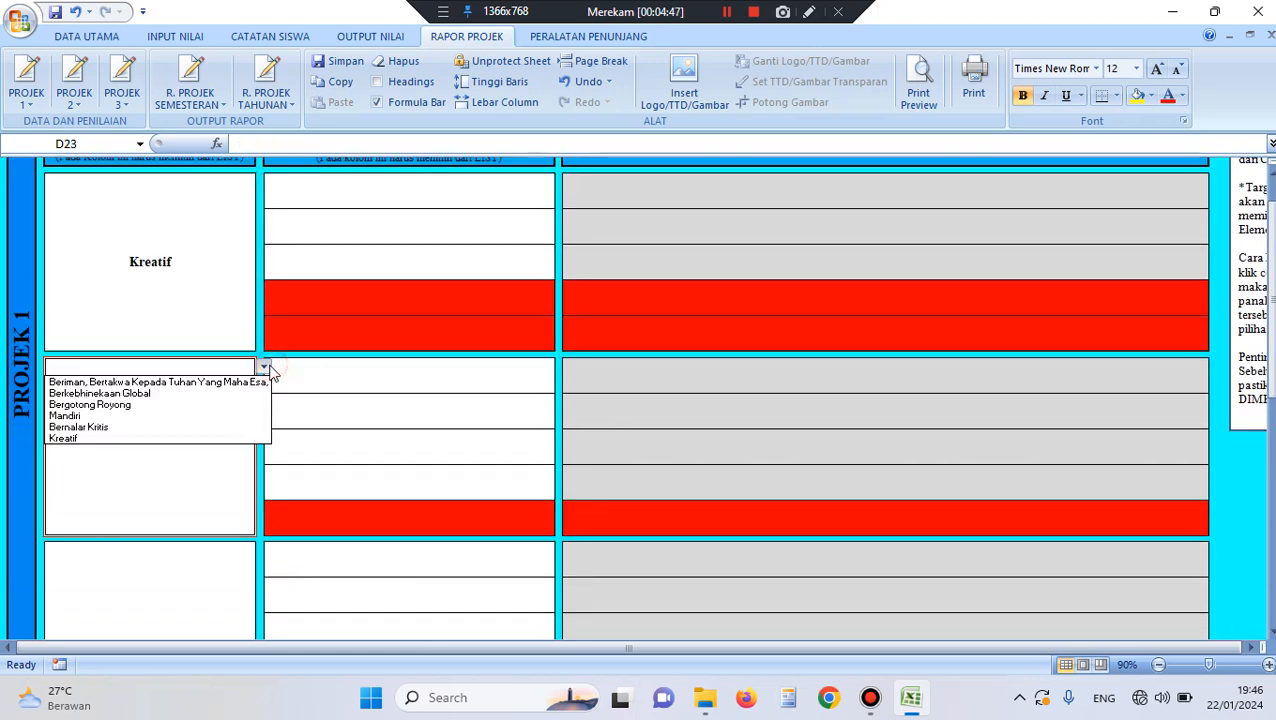
pyautogui.click(163, 406)
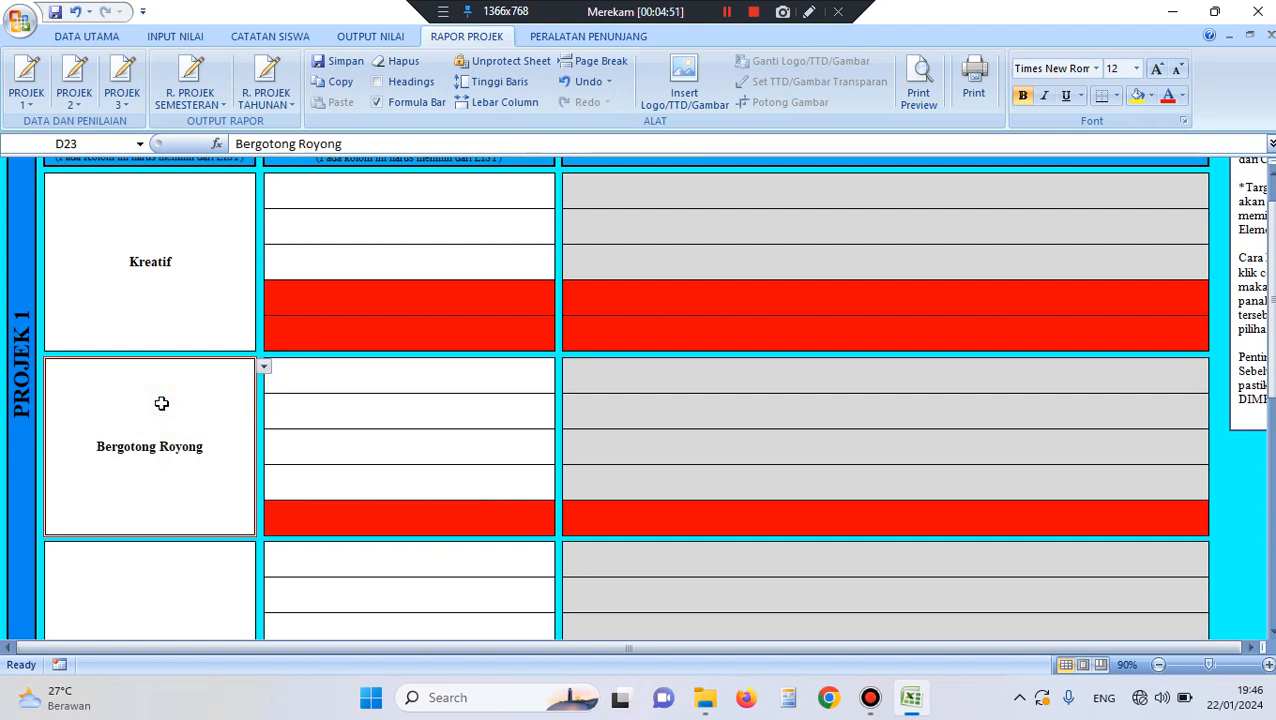
# Set the third dimension of Projek 1 to Berkebhinekaan Global.
pyautogui.scroll(-2, 140, 480)
pyautogui.click(136, 514)
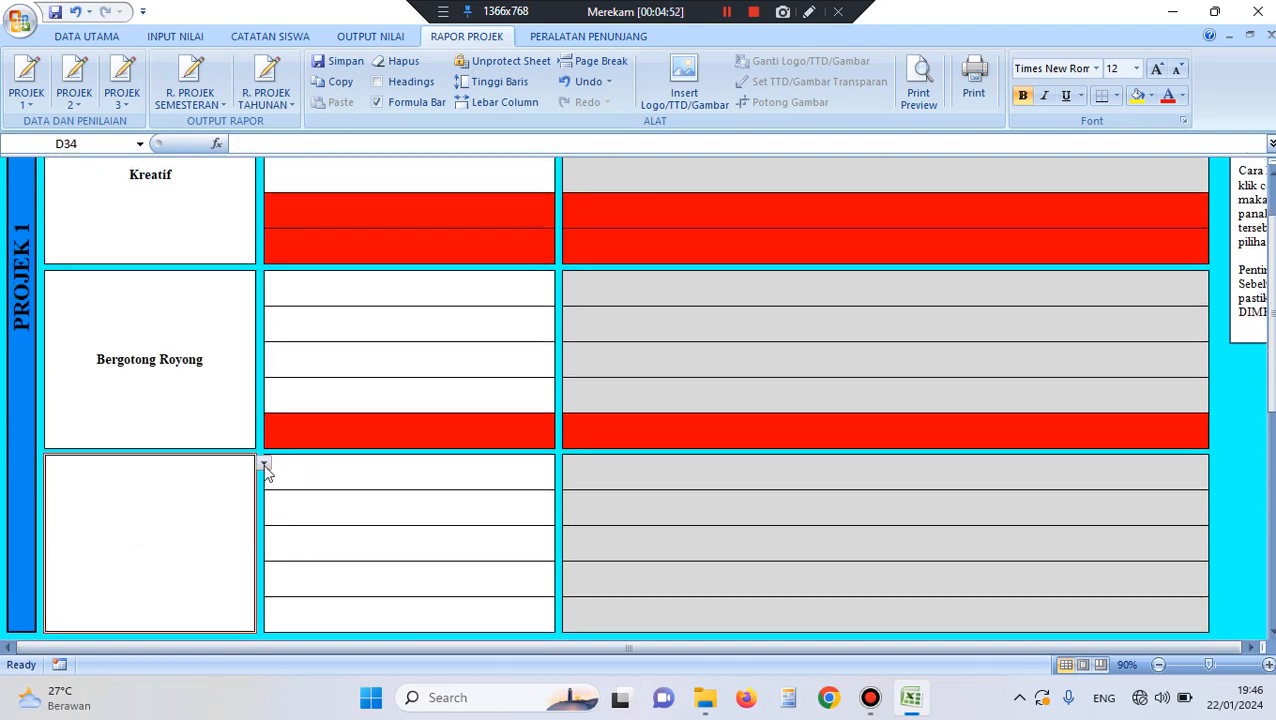
pyautogui.click(264, 466)
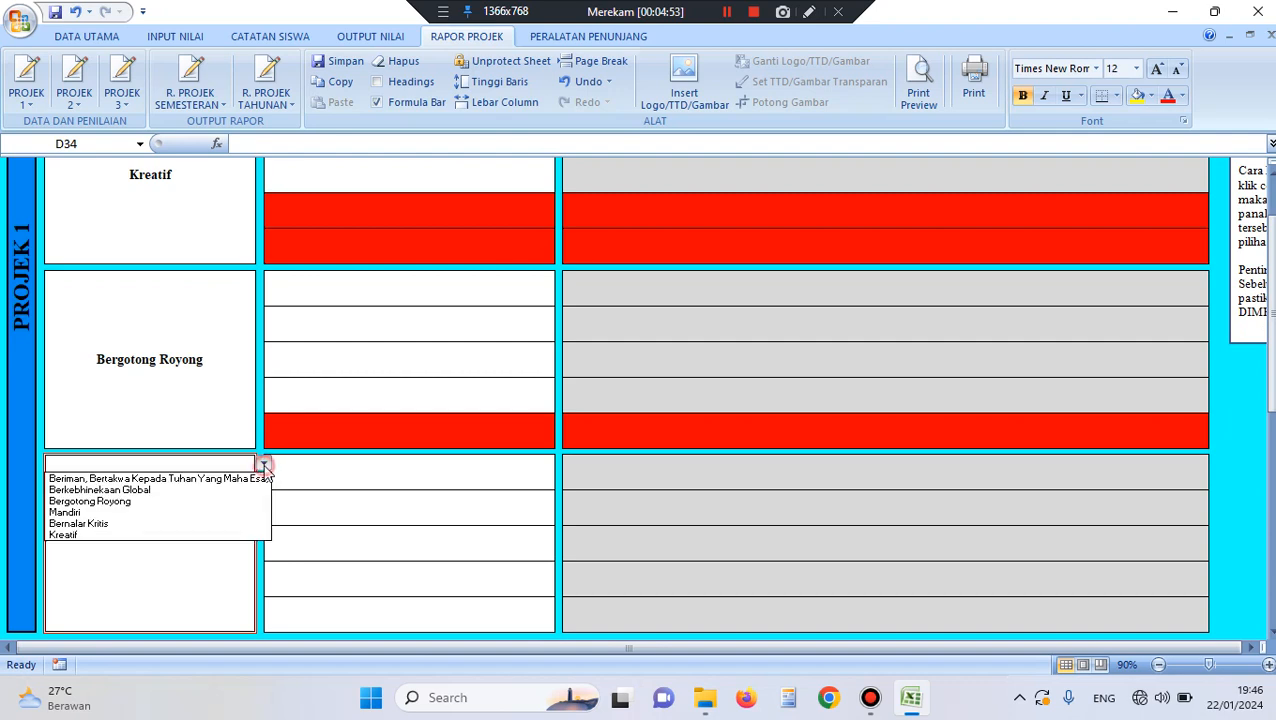
pyautogui.click(160, 490)
# Clear the first dimension and check which choices its first sub-element row offers without a dimension.
pyautogui.scroll(3, 162, 490)
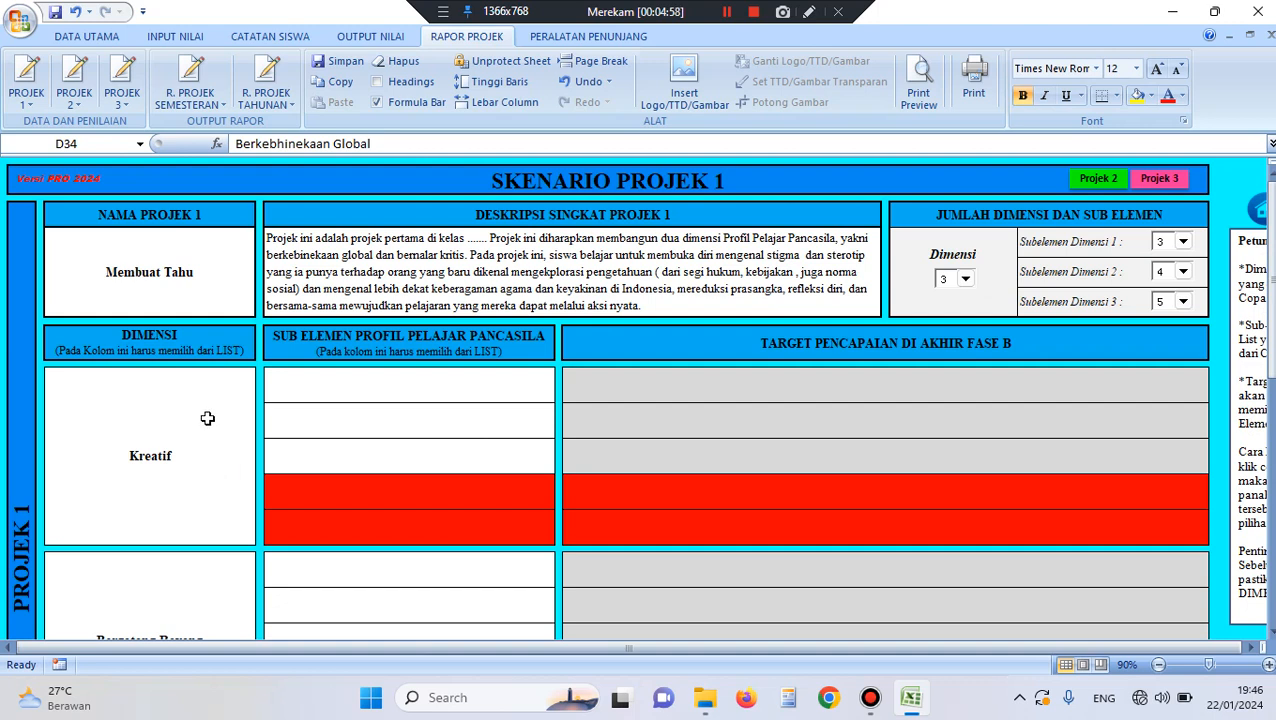
pyautogui.click(207, 418)
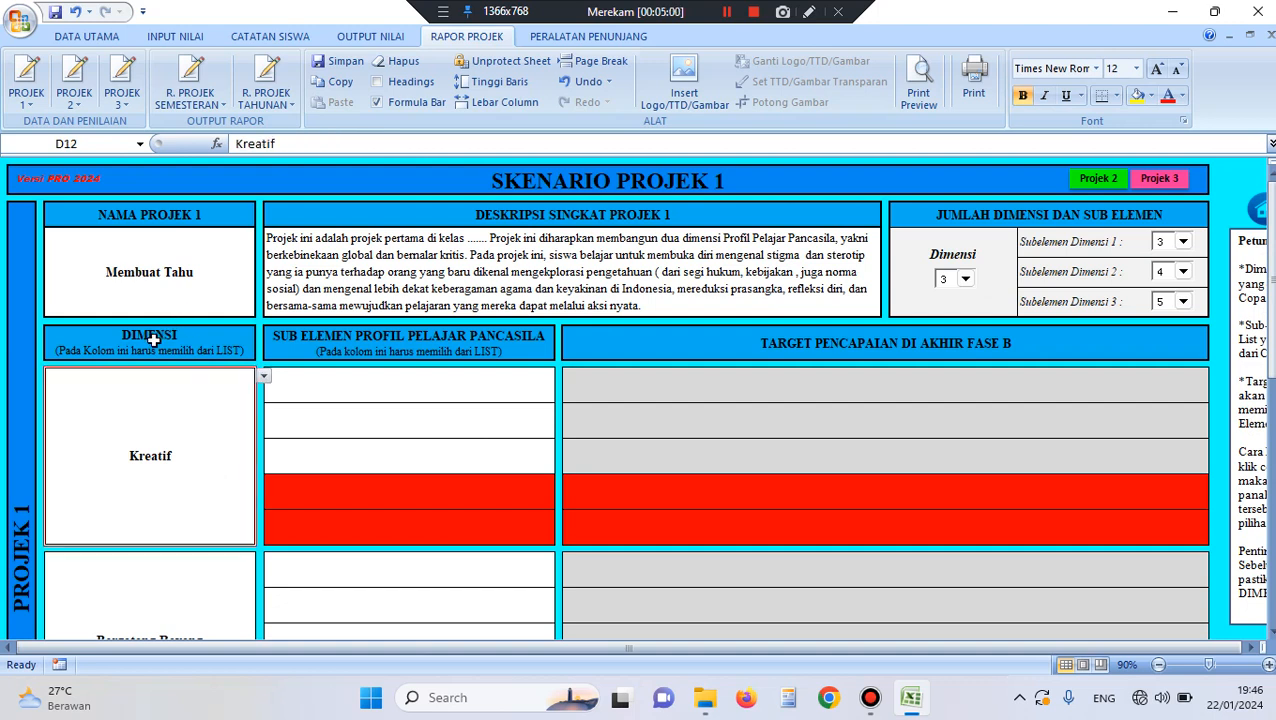
pyautogui.click(358, 331)
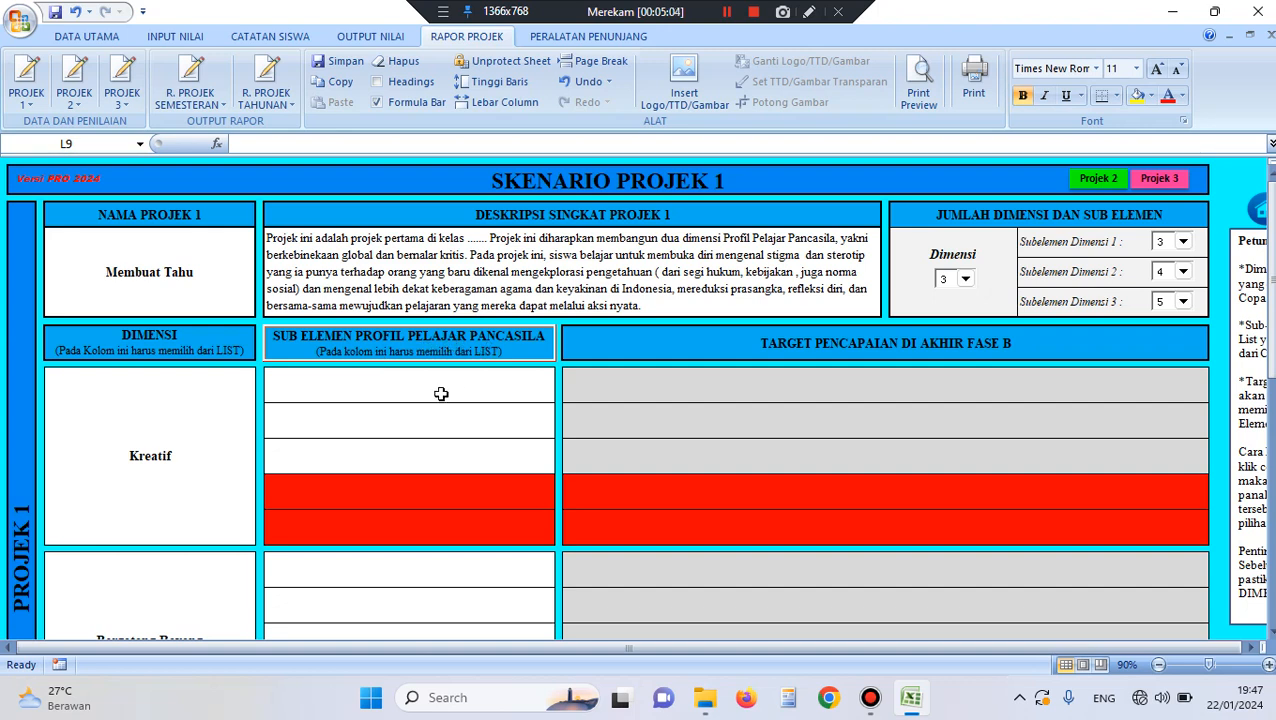
pyautogui.click(338, 385)
pyautogui.click(165, 505)
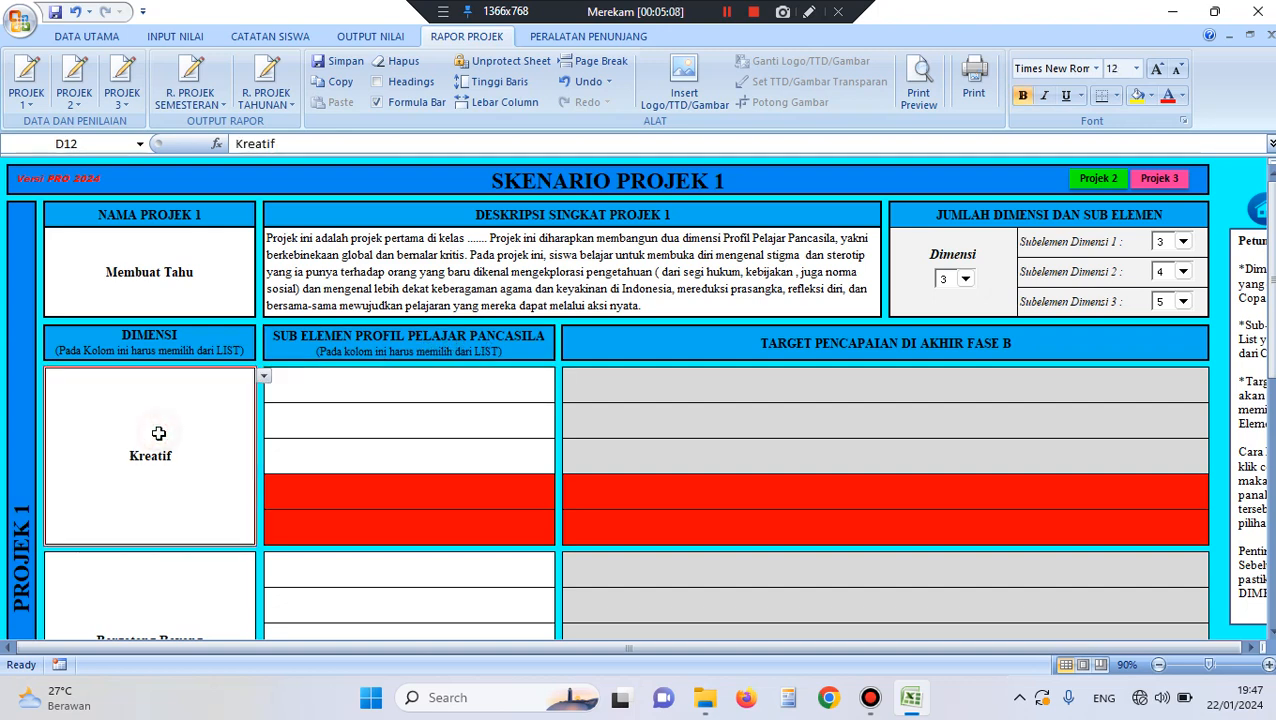
pyautogui.press('BackSpace')
pyautogui.click(298, 428)
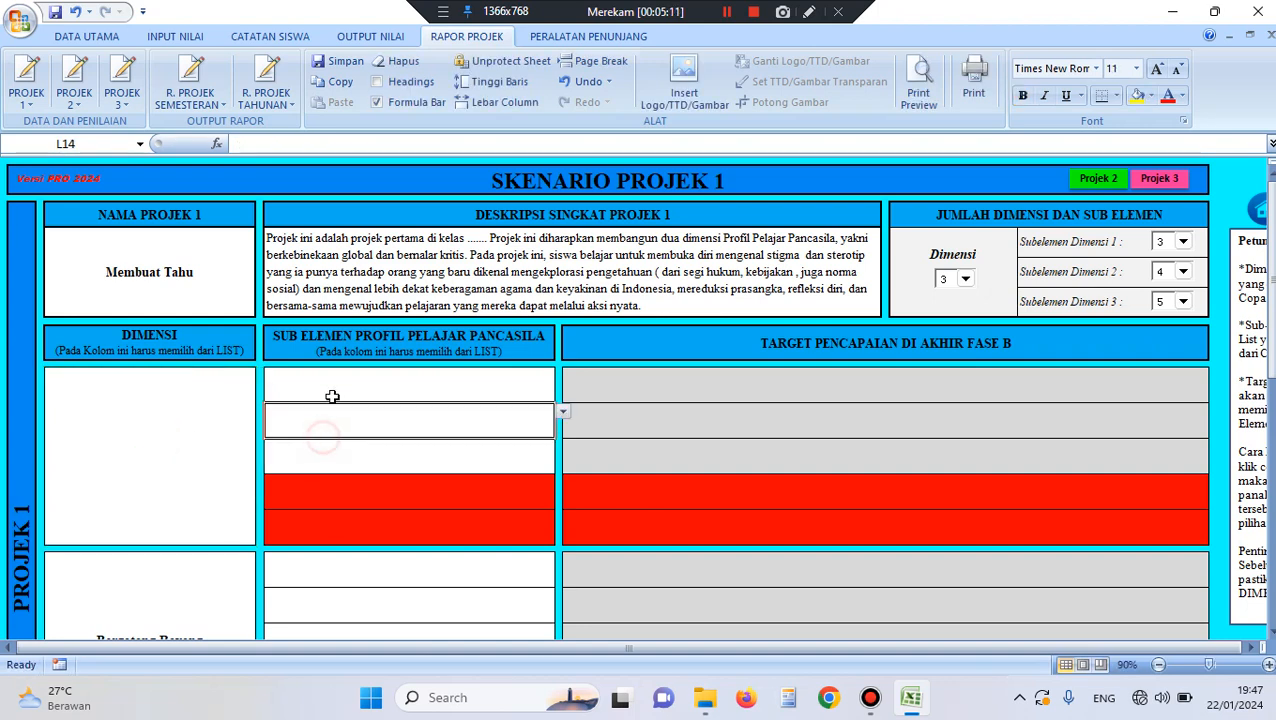
pyautogui.click(333, 381)
pyautogui.click(564, 379)
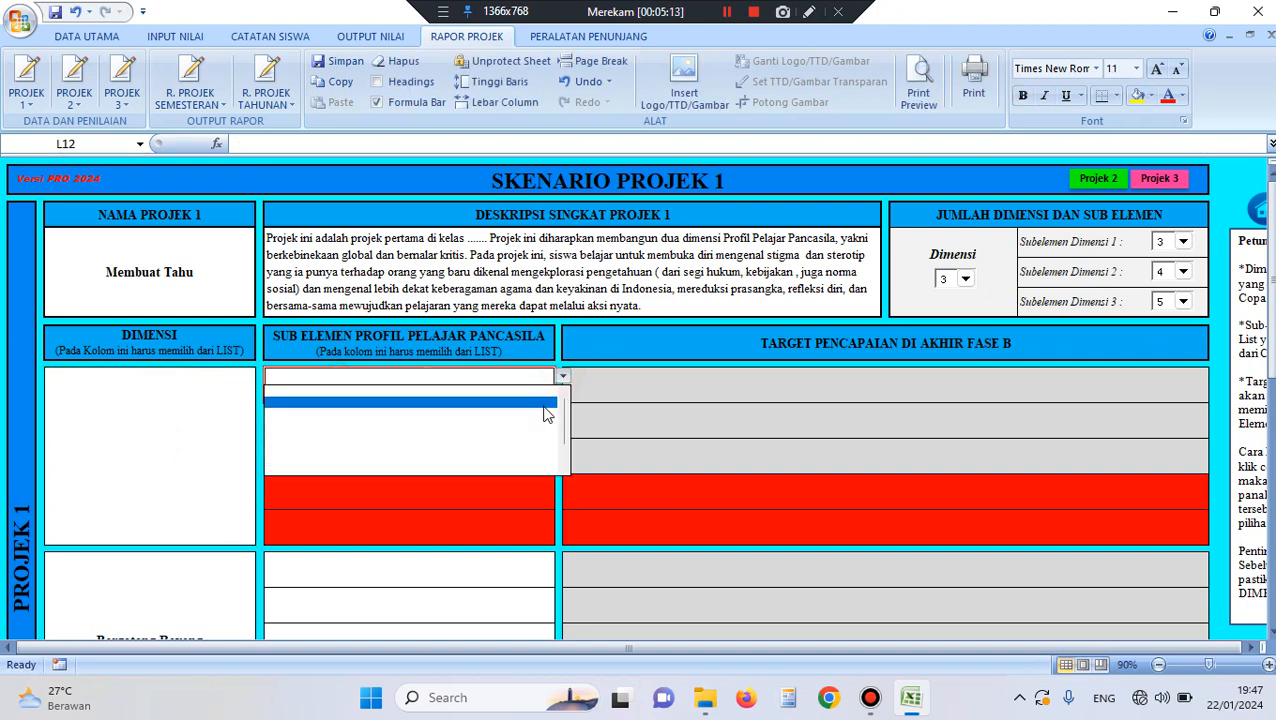
pyautogui.click(85, 447)
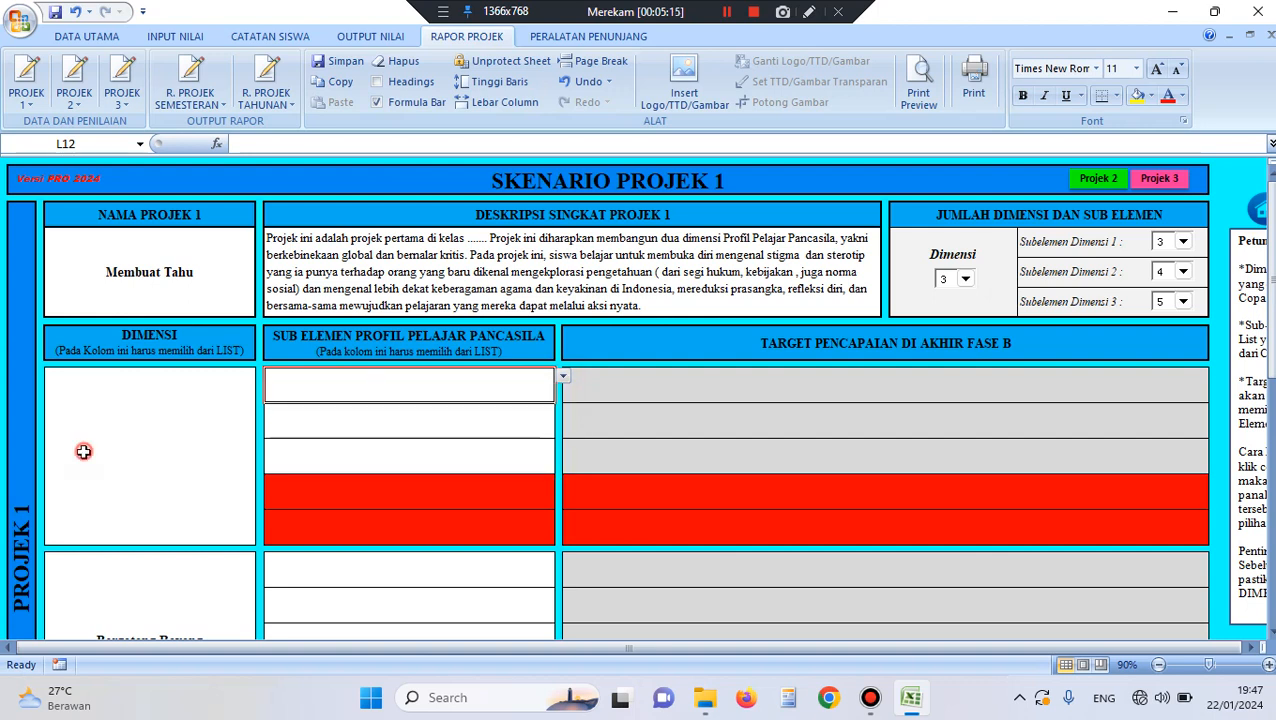
# Set the cleared first dimension back to Kreatif.
pyautogui.click(264, 377)
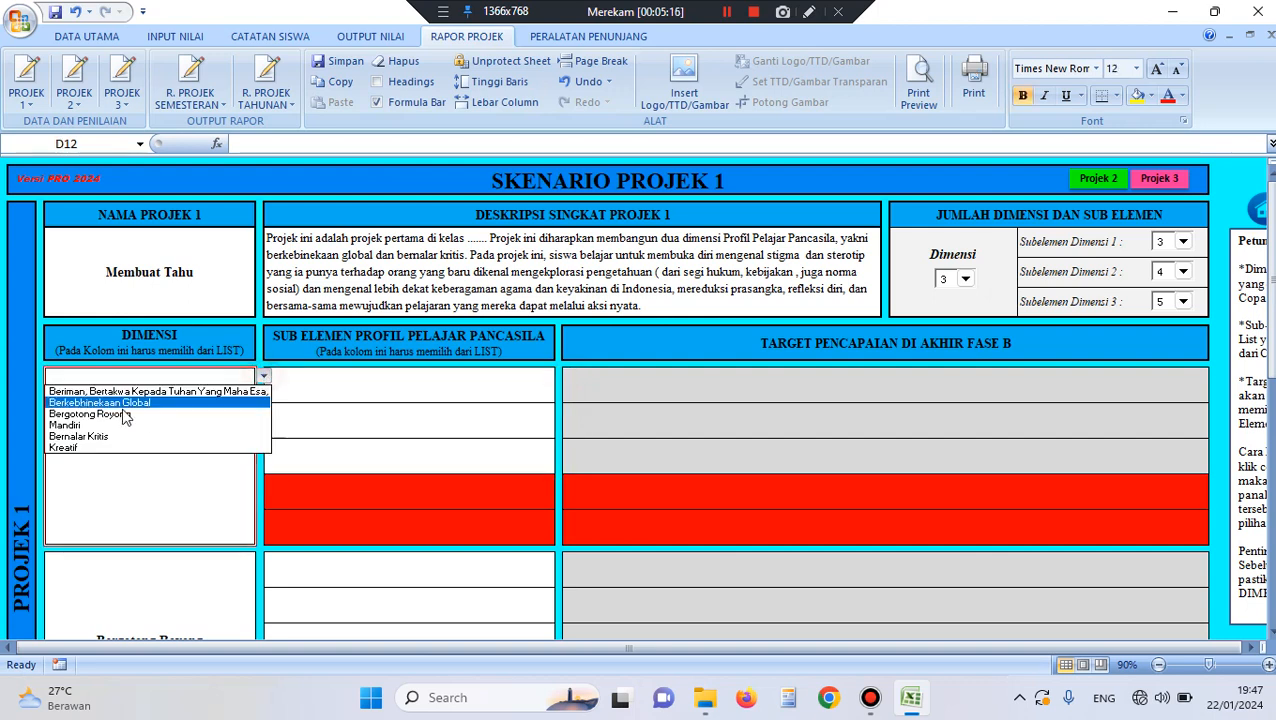
pyautogui.click(80, 447)
pyautogui.click(337, 381)
pyautogui.click(204, 415)
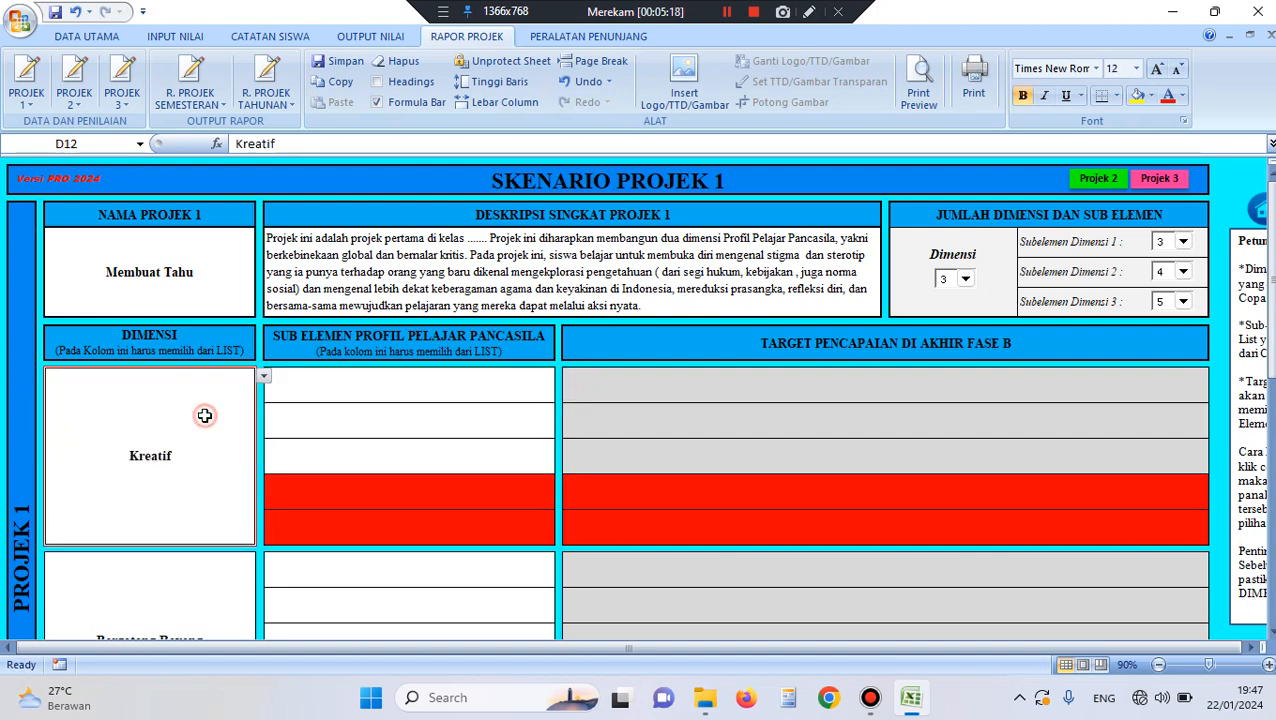
# Set the first sub-element of Kreatif to "Menghasilkan gagasan yang orisinal" and review its target for the end of Fase B.
pyautogui.click(343, 380)
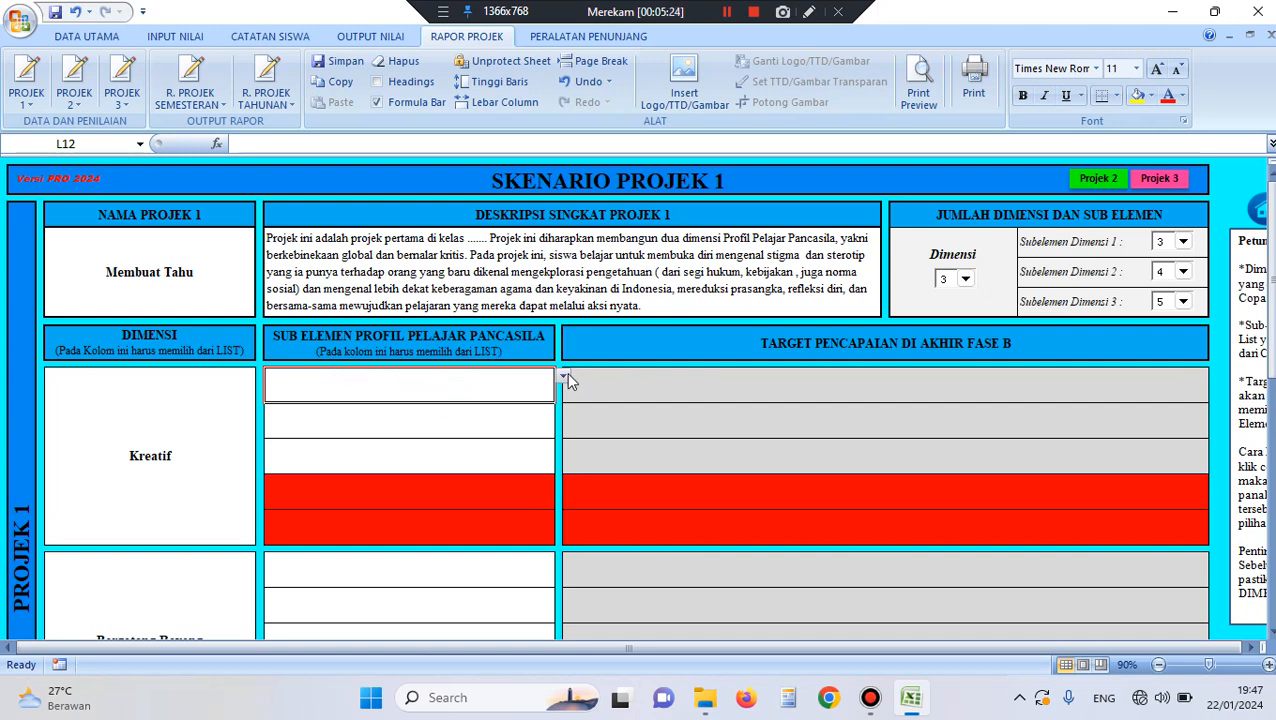
pyautogui.click(565, 376)
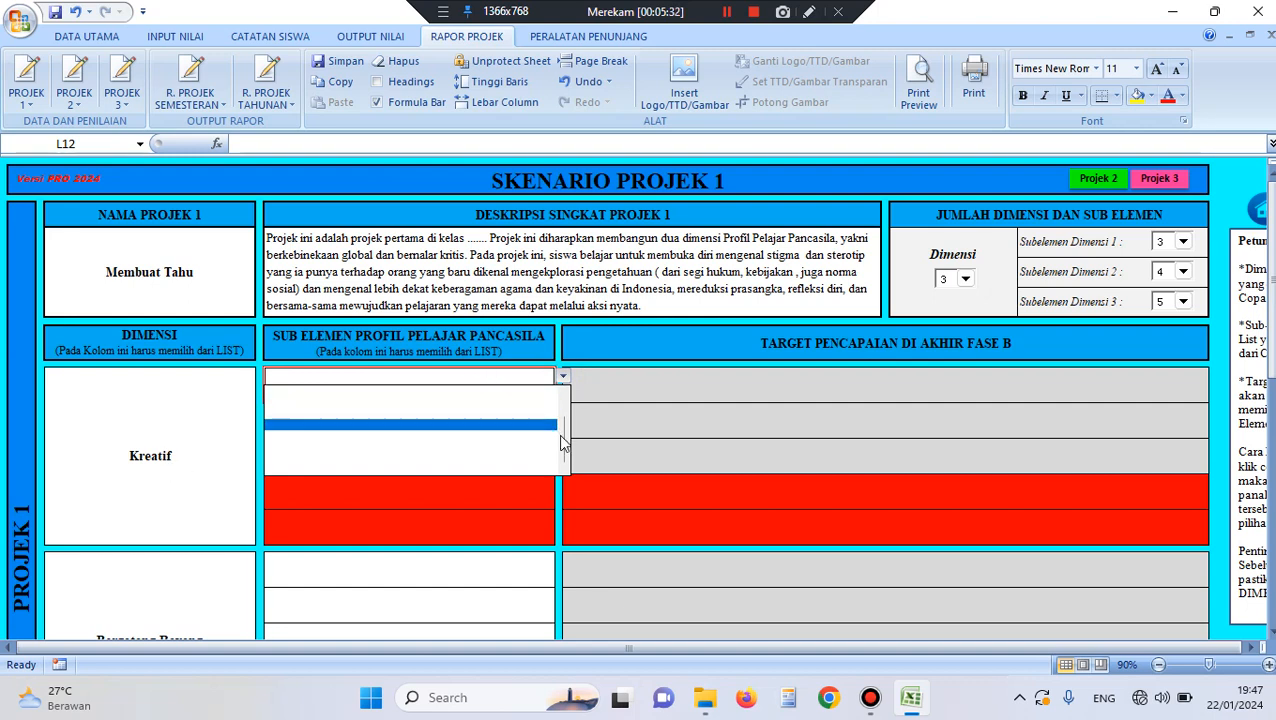
pyautogui.moveTo(565, 447); pyautogui.dragTo(563, 438)
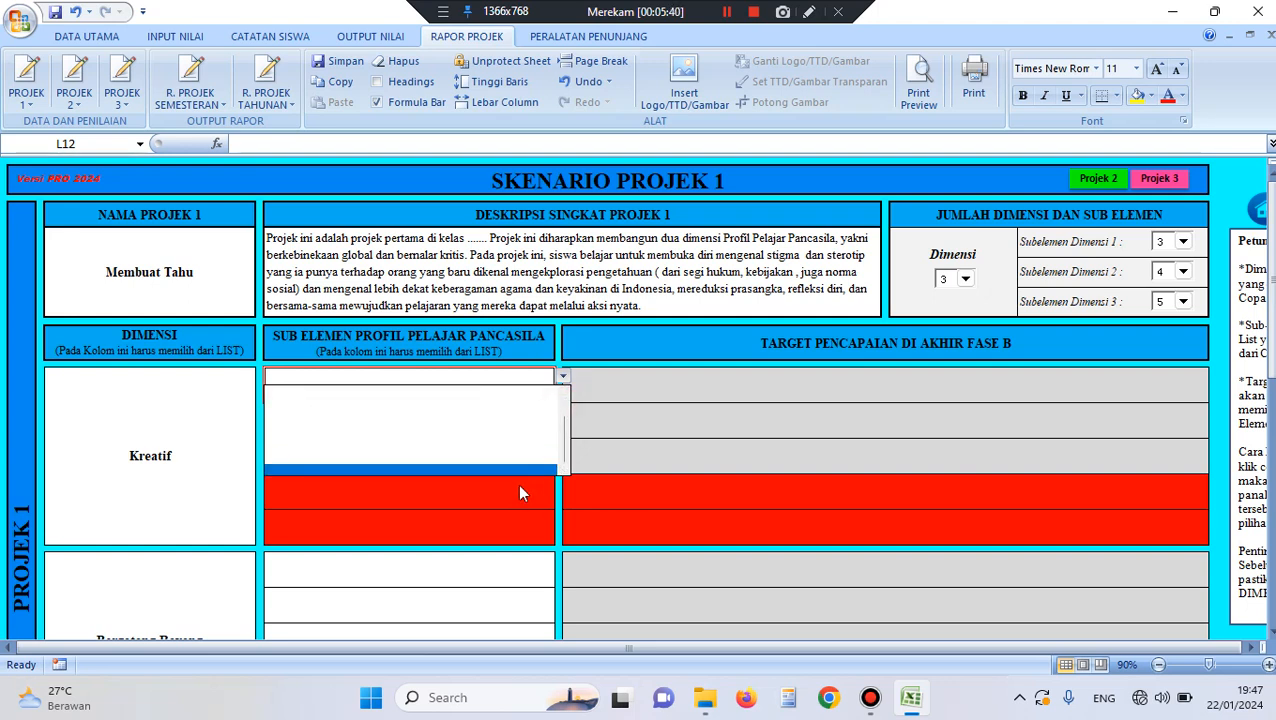
pyautogui.click(565, 449)
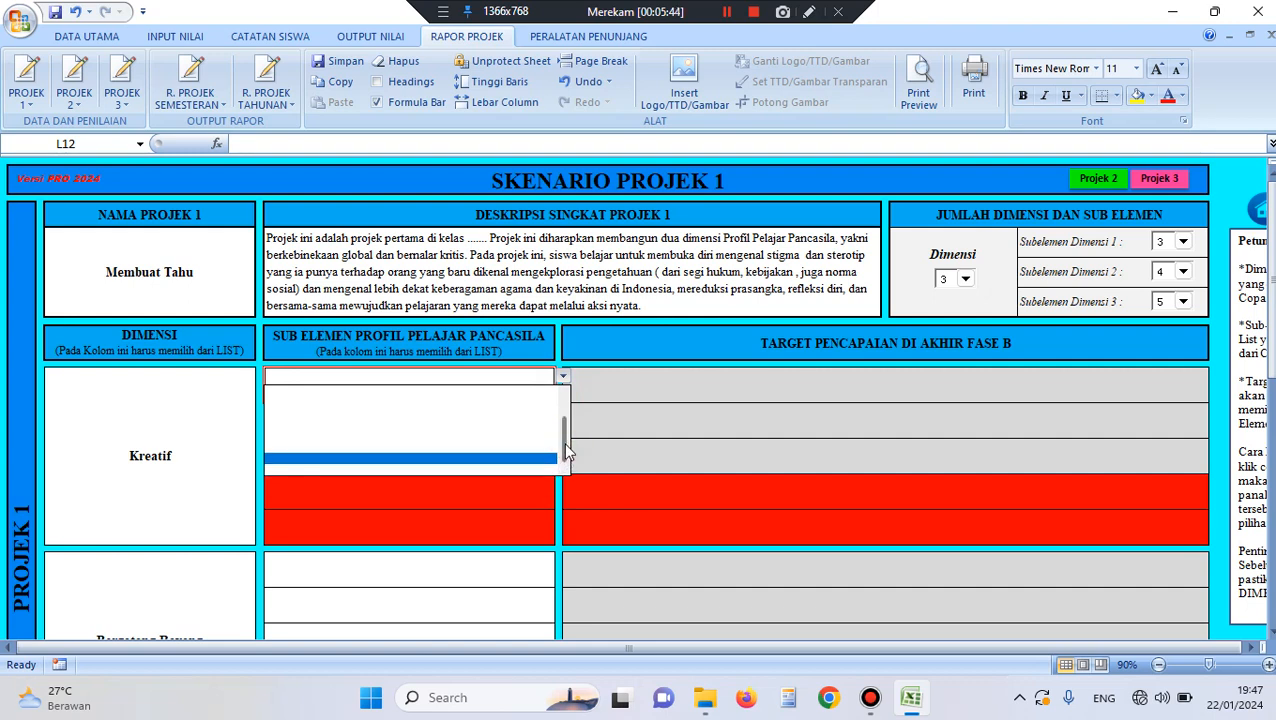
pyautogui.moveTo(565, 452); pyautogui.dragTo(563, 388)
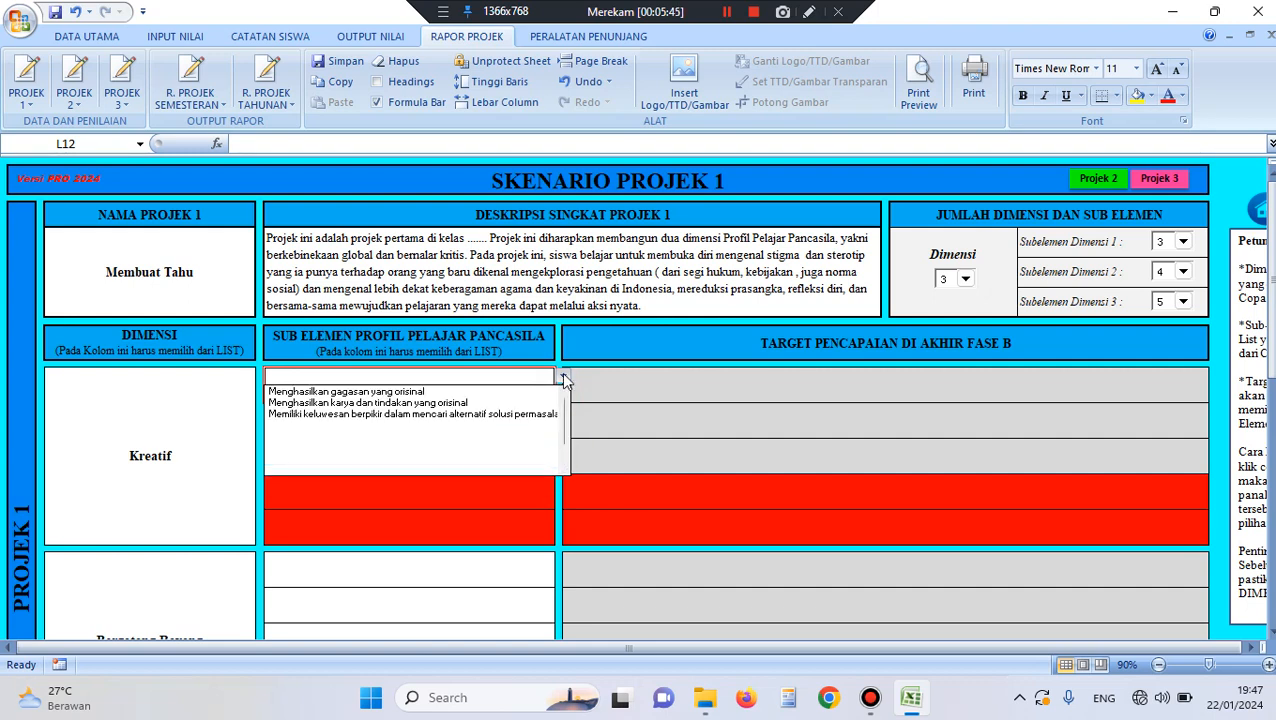
pyautogui.click(424, 391)
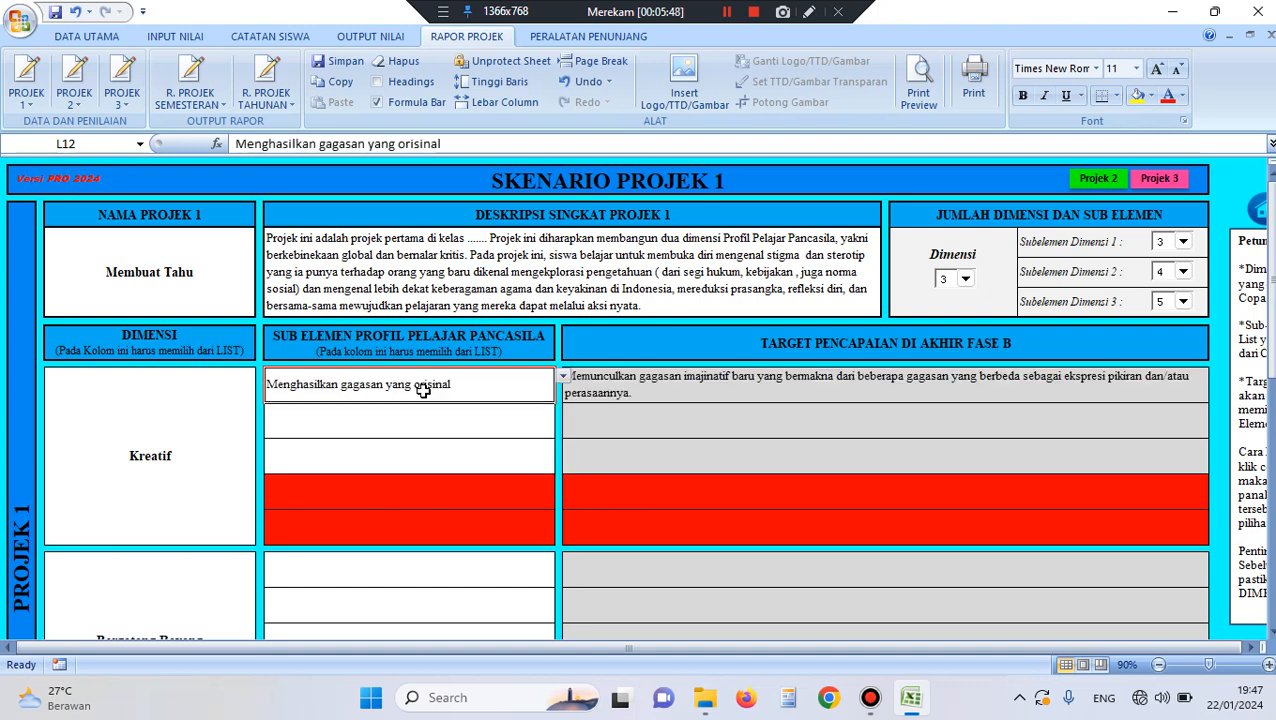
pyautogui.click(416, 420)
pyautogui.click(425, 389)
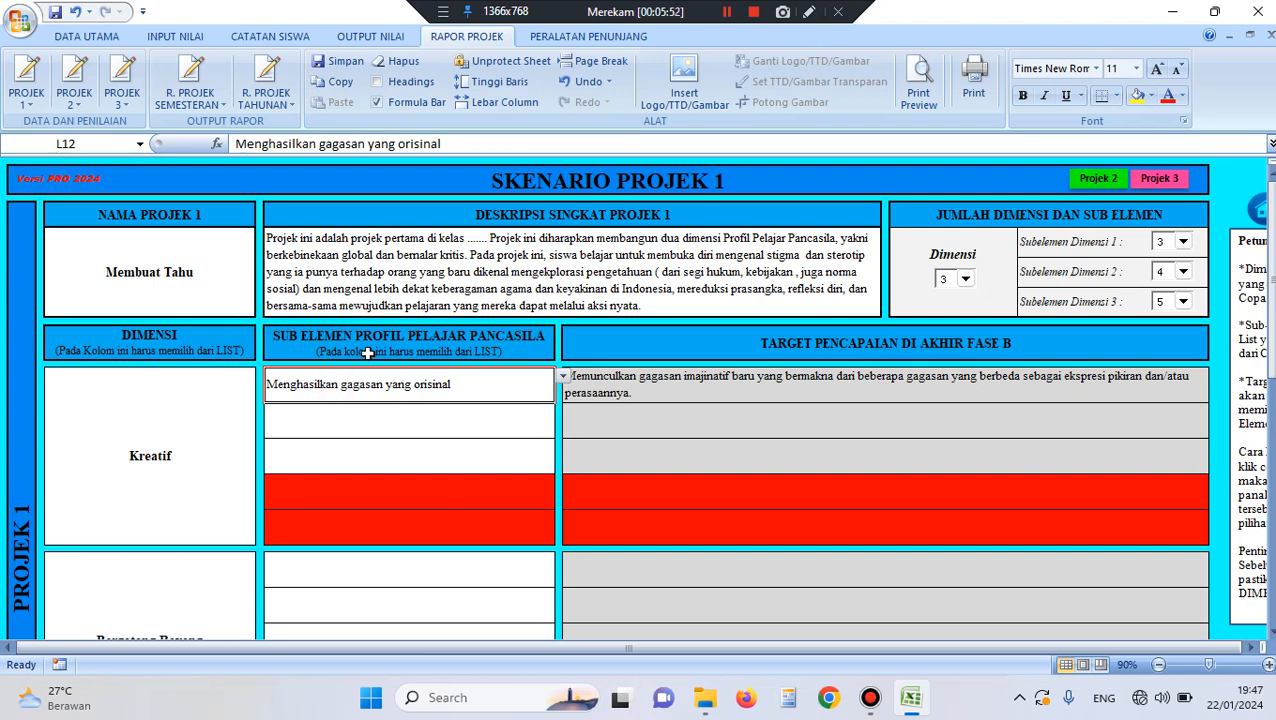
pyautogui.click(669, 383)
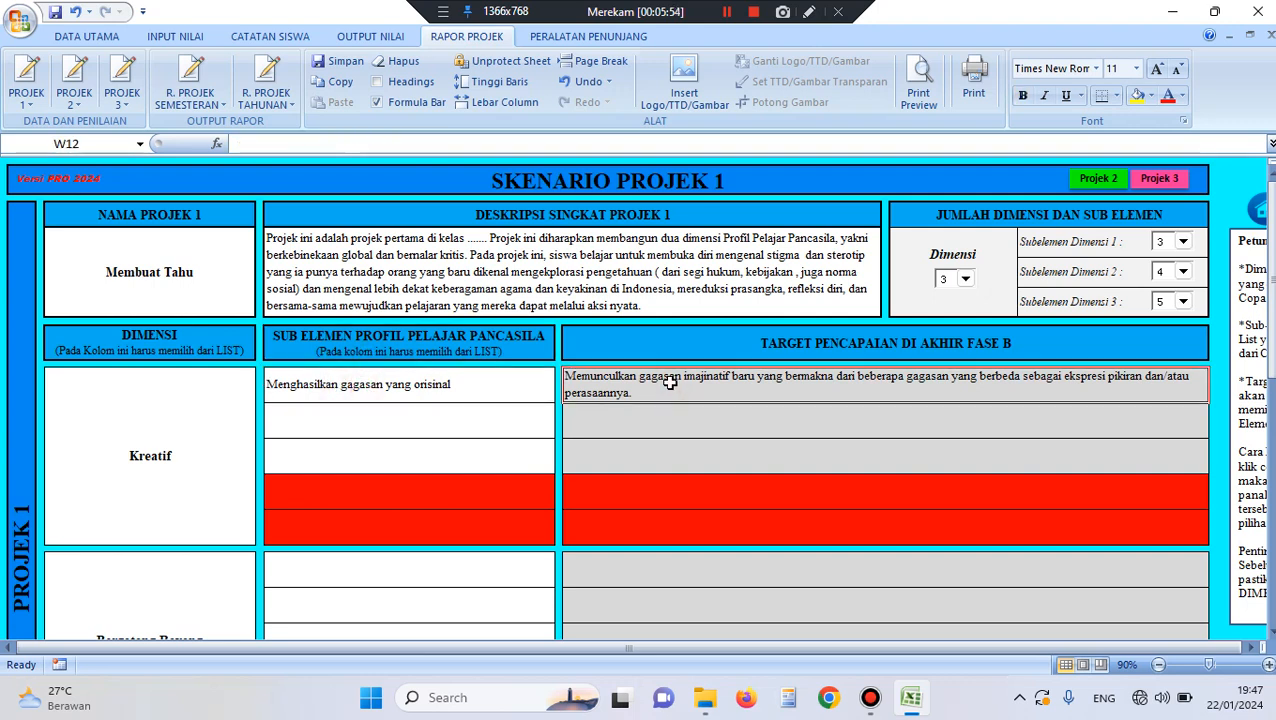
pyautogui.click(728, 338)
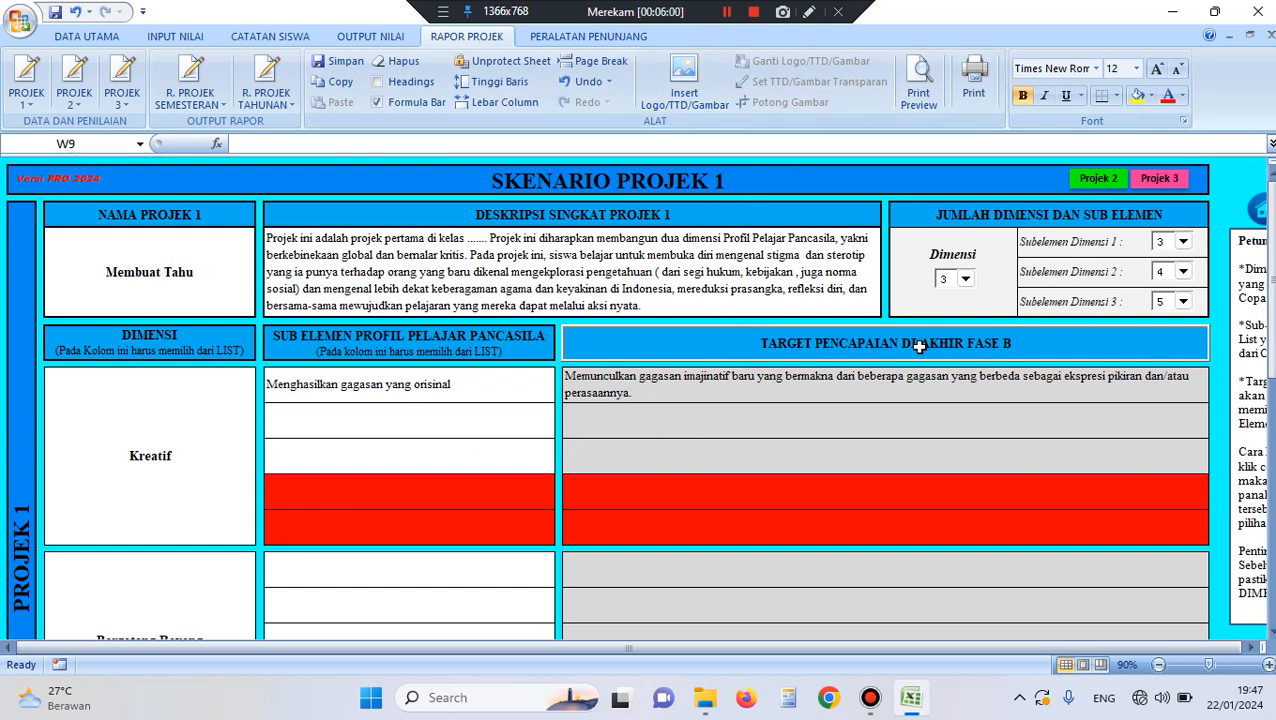
# Set the second sub-element of Kreatif to "Menghasilkan karya dan tindakan yang orisinal".
pyautogui.click(484, 420)
pyautogui.click(563, 414)
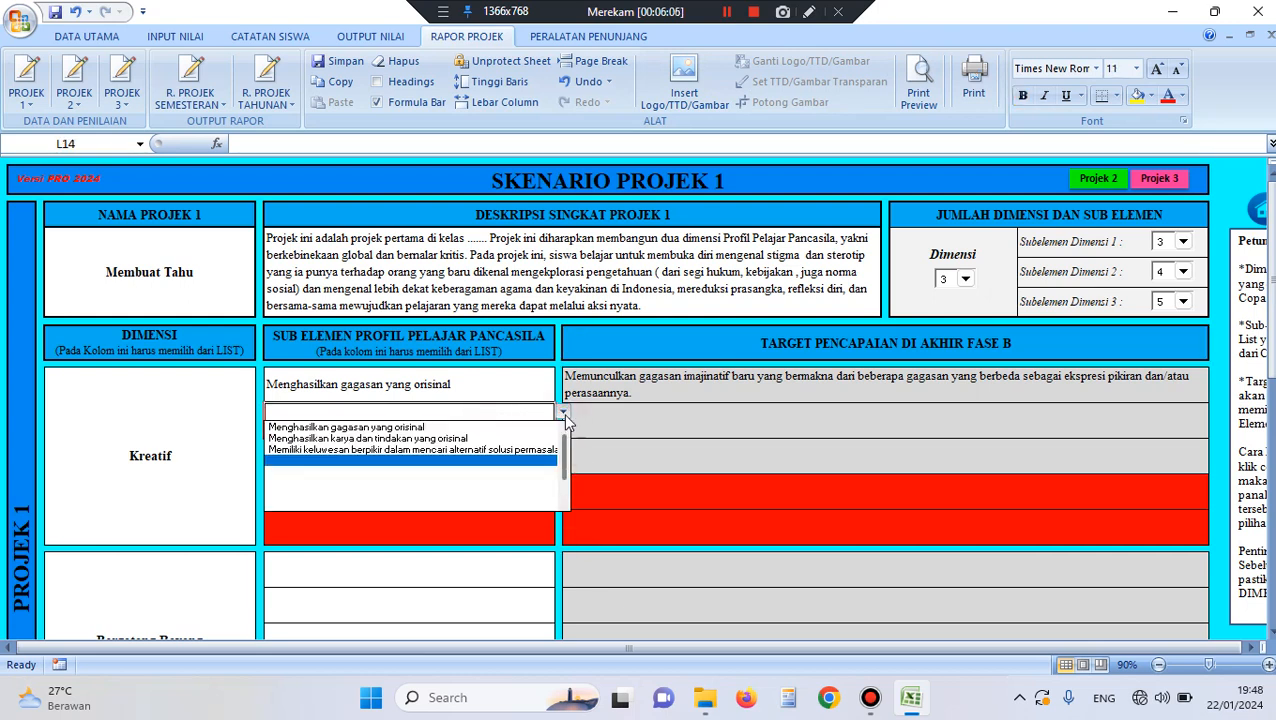
pyautogui.click(452, 441)
# Set the third sub-element of Kreatif to "Memiliki keluwesan berpikir dalam mencari alternatif solusi permasalahan".
pyautogui.click(452, 450)
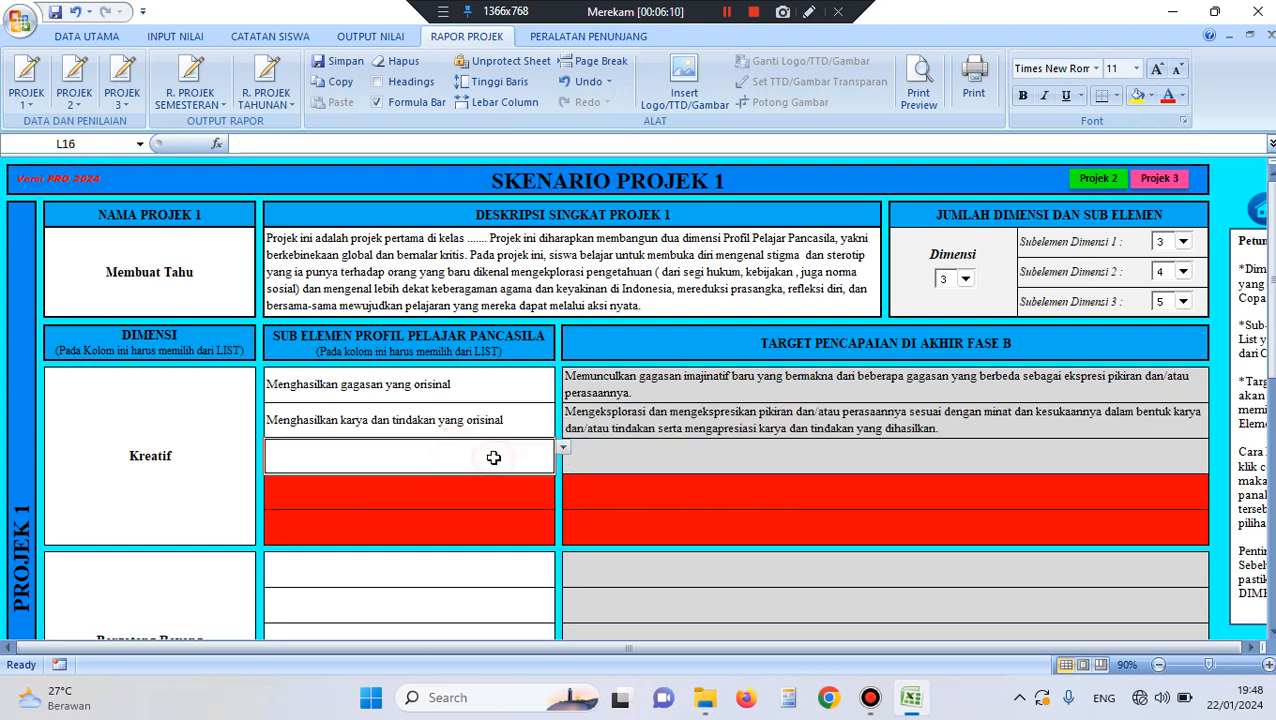
pyautogui.click(563, 449)
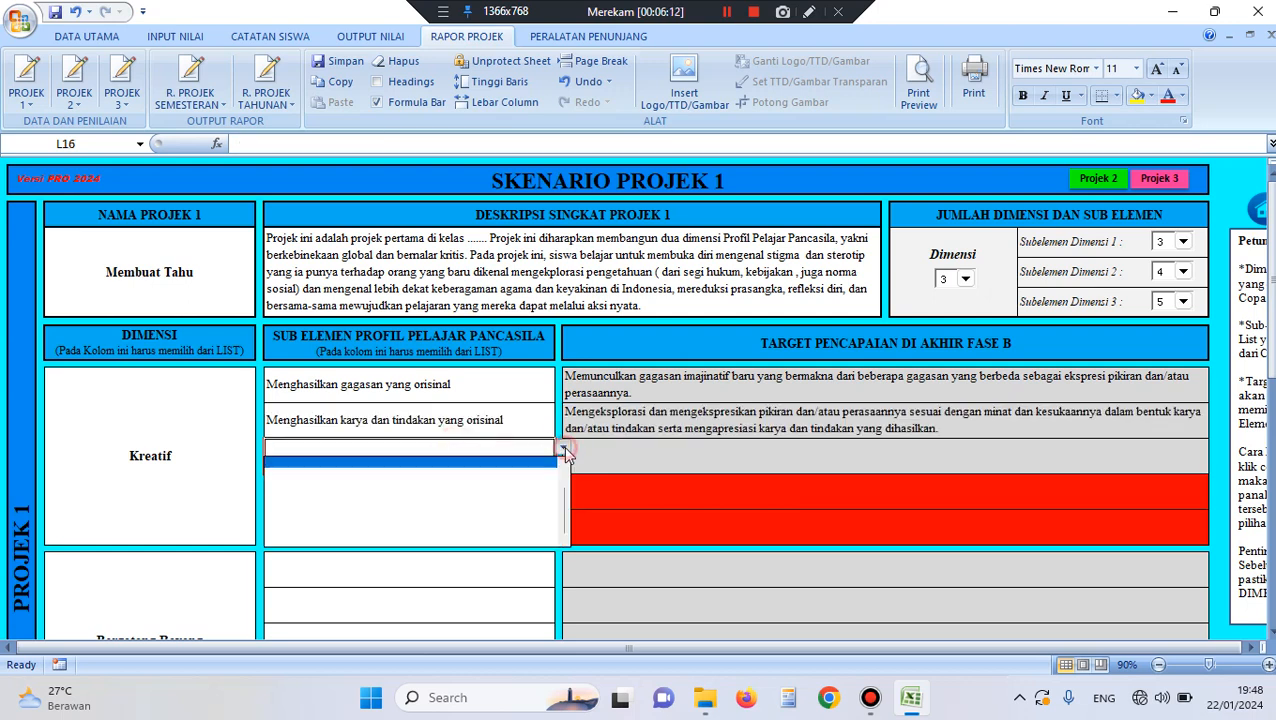
pyautogui.moveTo(563, 510); pyautogui.dragTo(563, 455)
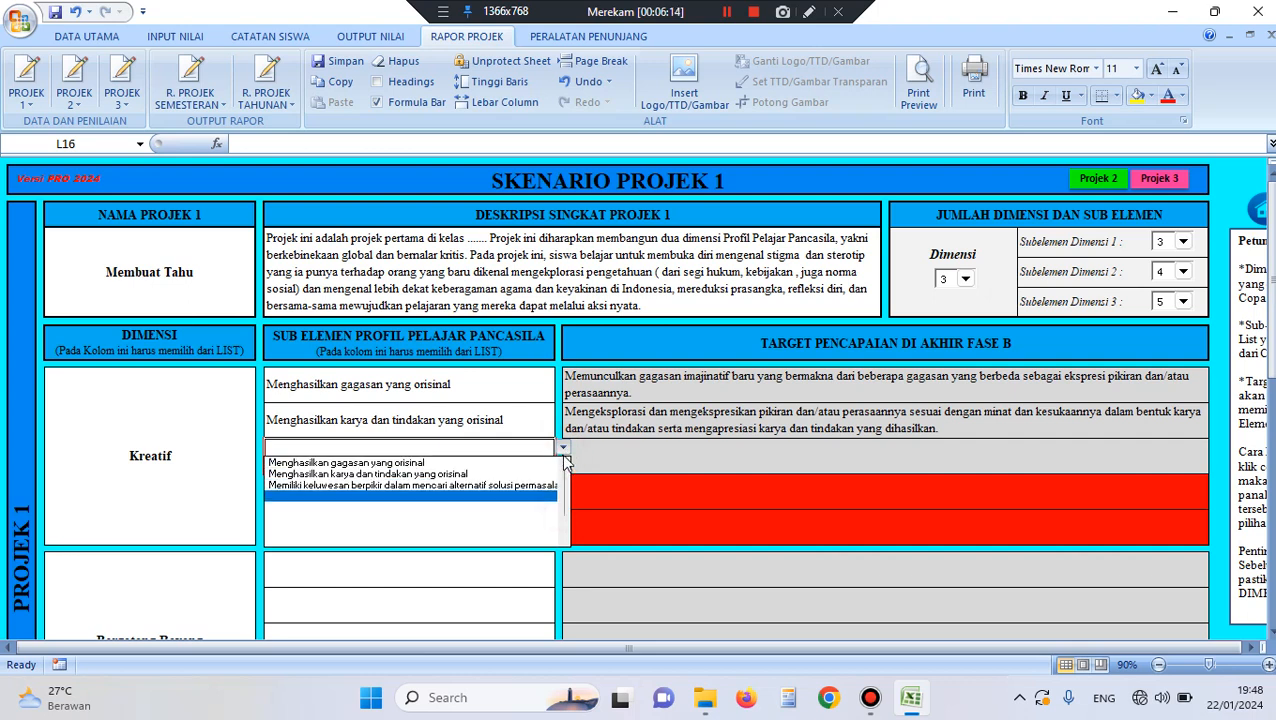
pyautogui.click(350, 476)
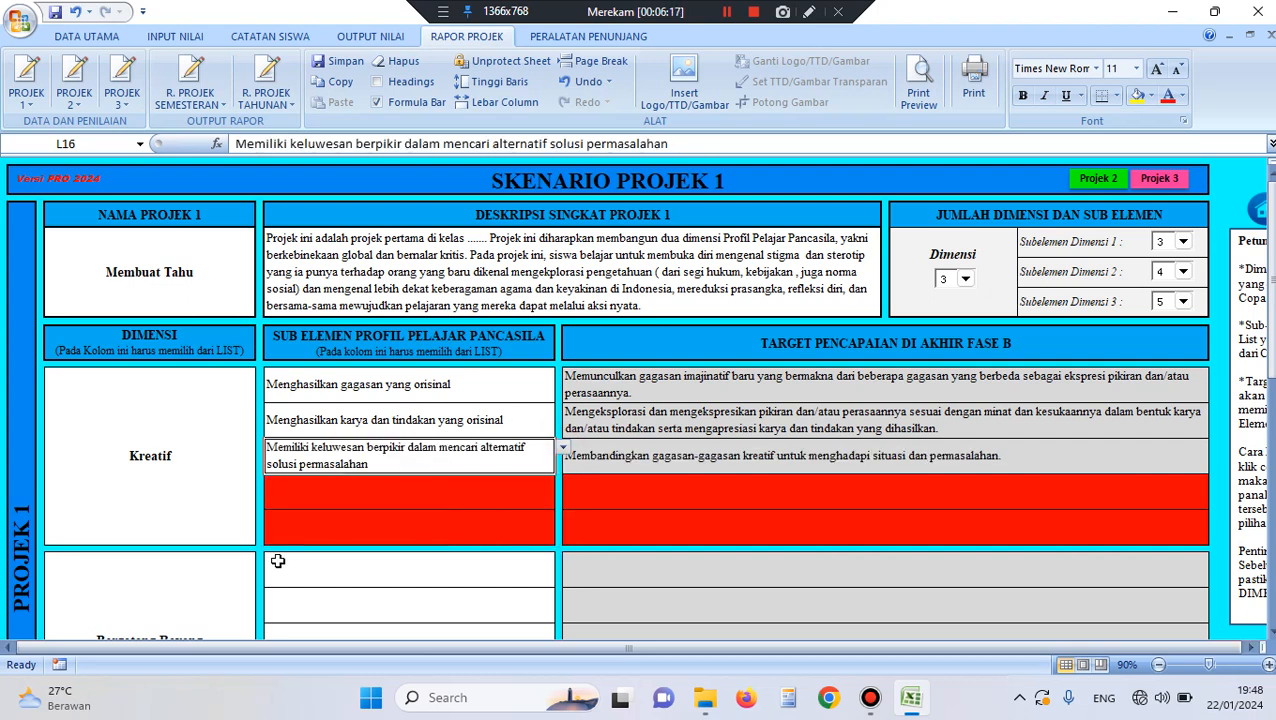
# Set the first two sub-elements of Bergotong Royong to "Kerja sama" and "Koordinasi Sosial".
pyautogui.scroll(-1, 274, 560)
pyautogui.click(352, 438)
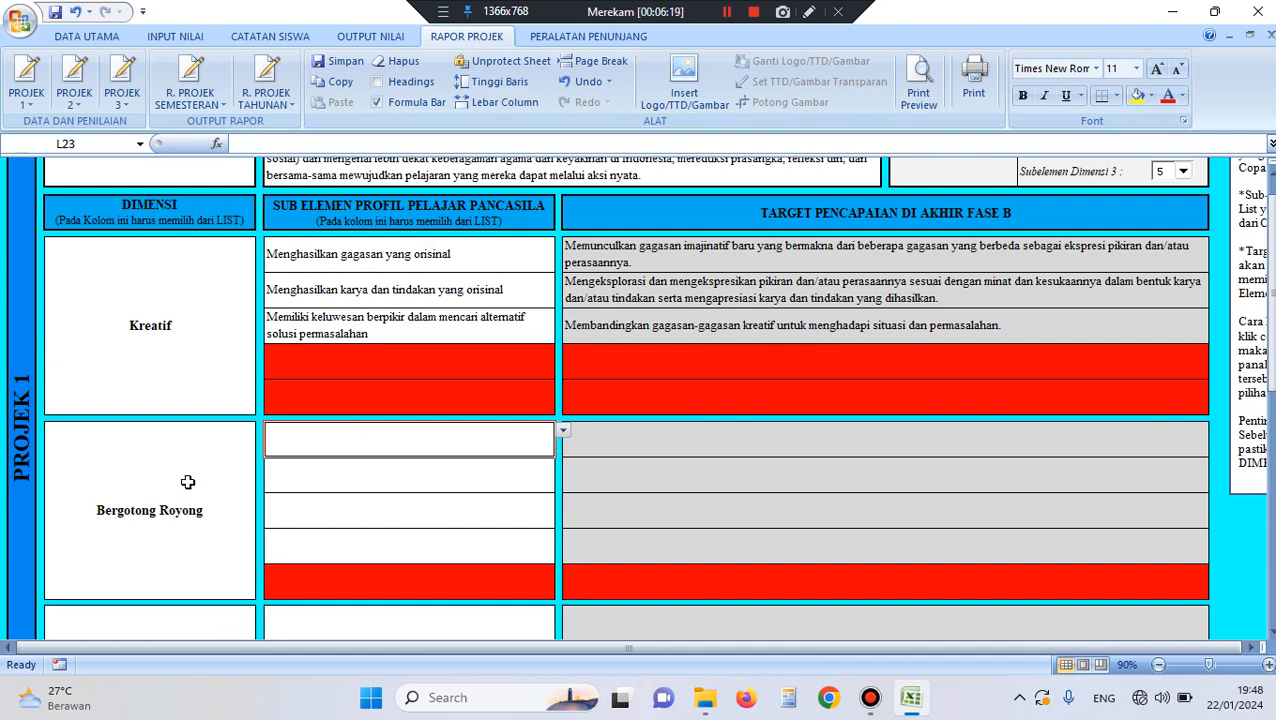
pyautogui.click(562, 431)
pyautogui.scroll(2, 397, 470)
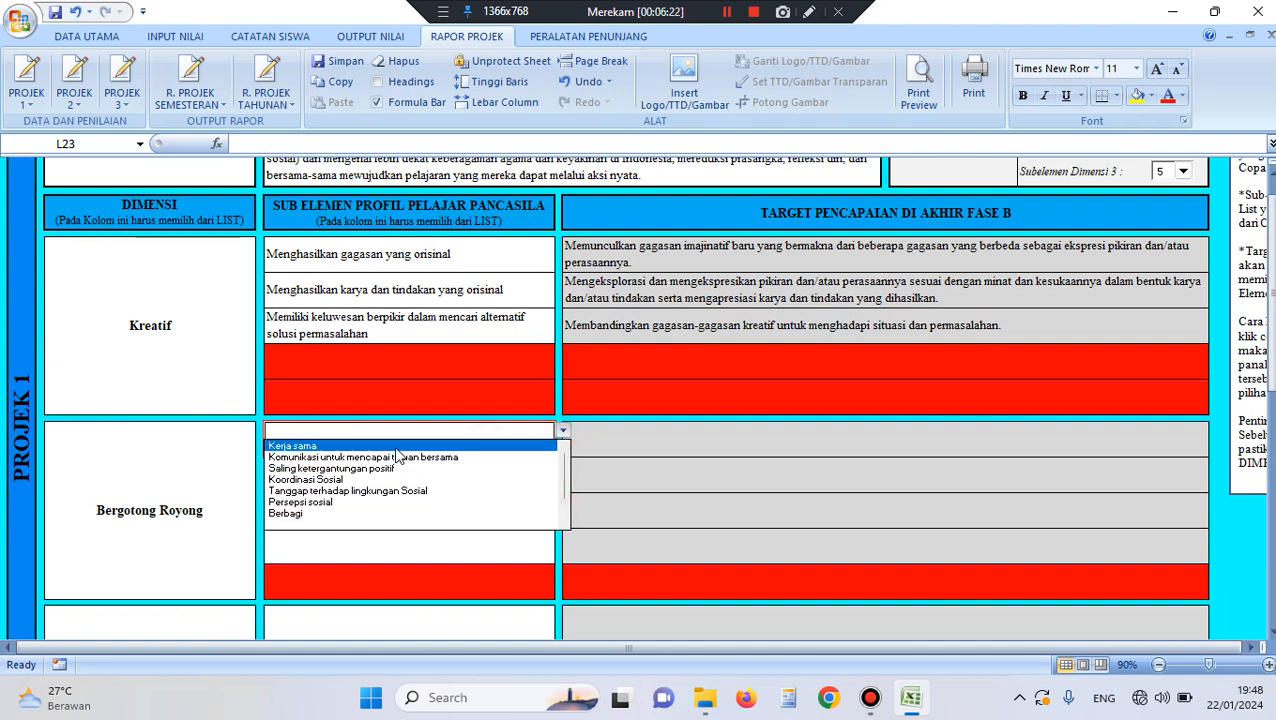
pyautogui.click(396, 447)
pyautogui.click(518, 462)
pyautogui.click(562, 466)
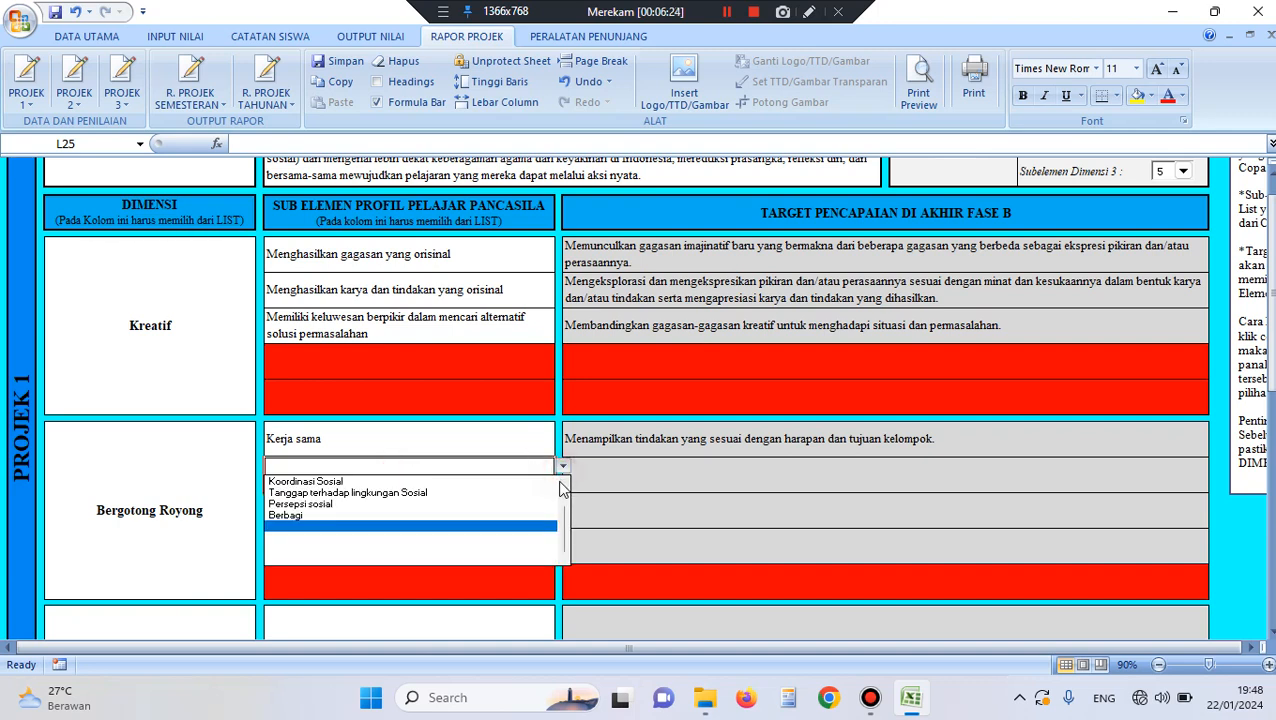
pyautogui.scroll(2, 560, 530)
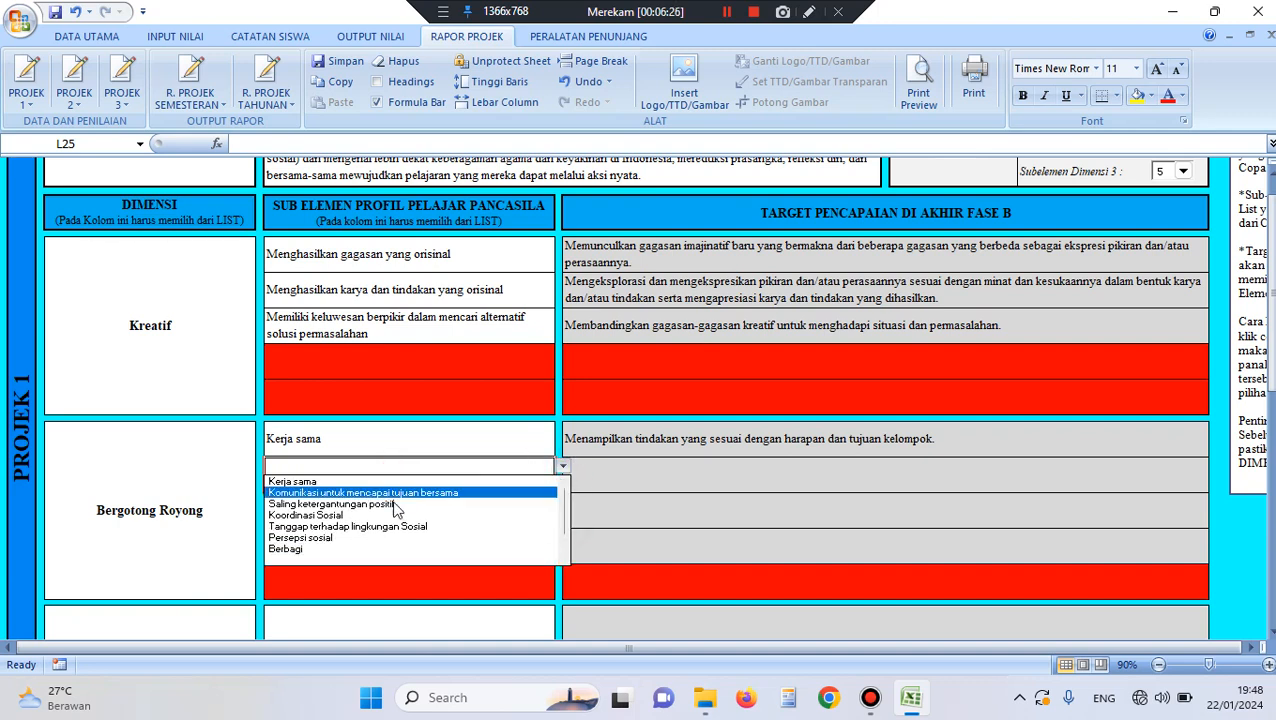
pyautogui.click(364, 517)
# Set the third and fourth sub-elements of Bergotong Royong to "Tanggap terhadap lingkungan Sosial" and "Berbagi".
pyautogui.click(391, 508)
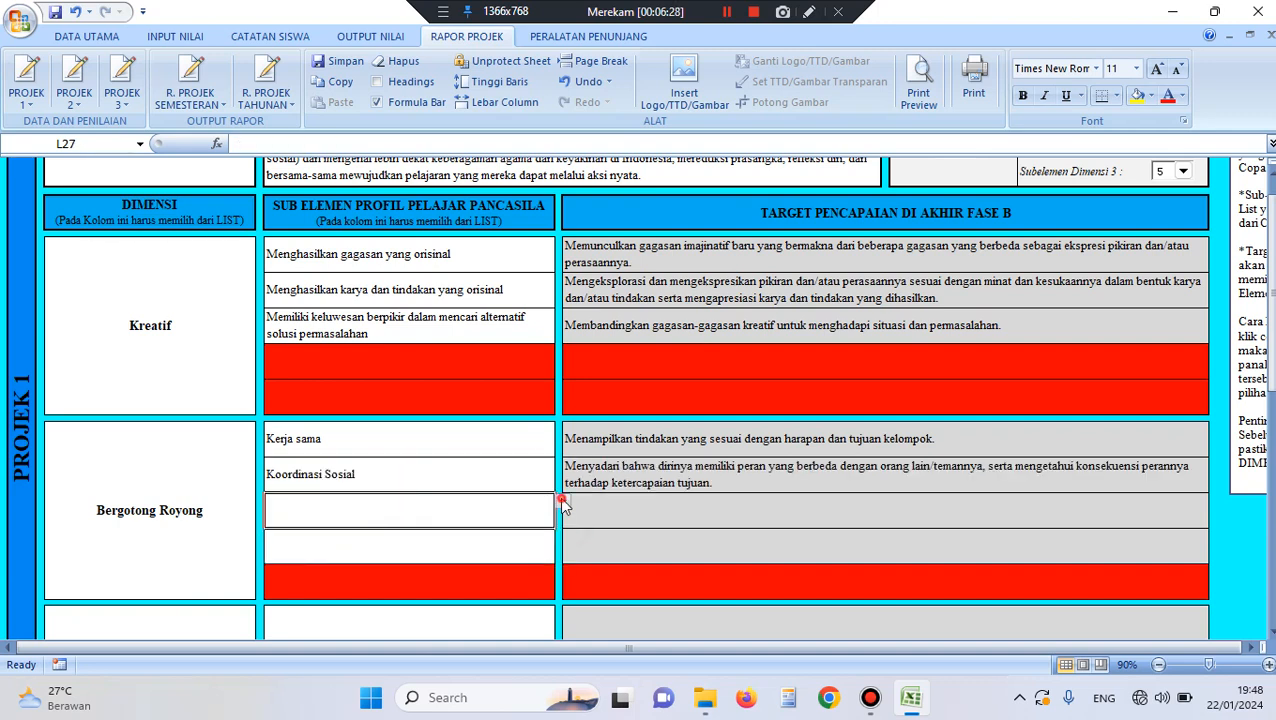
pyautogui.click(562, 503)
pyautogui.scroll(2, 560, 540)
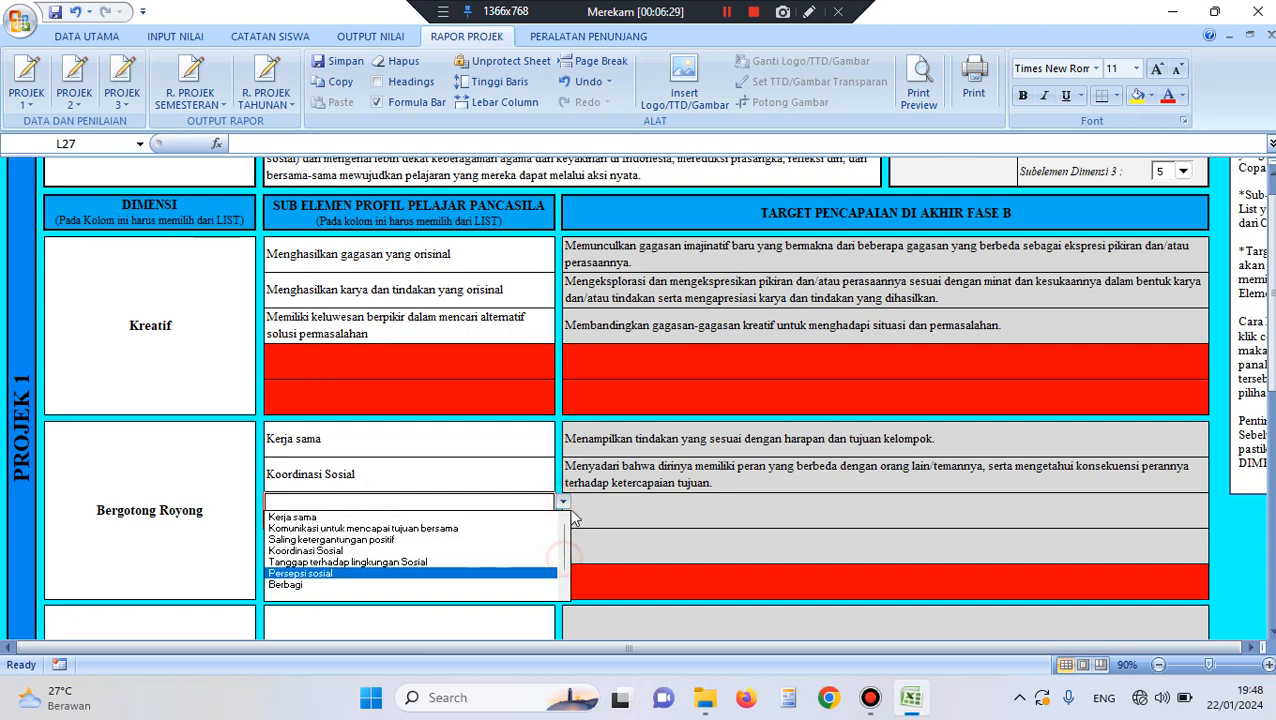
pyautogui.click(420, 567)
pyautogui.scroll(-2, 450, 420)
pyautogui.click(455, 398)
pyautogui.click(562, 388)
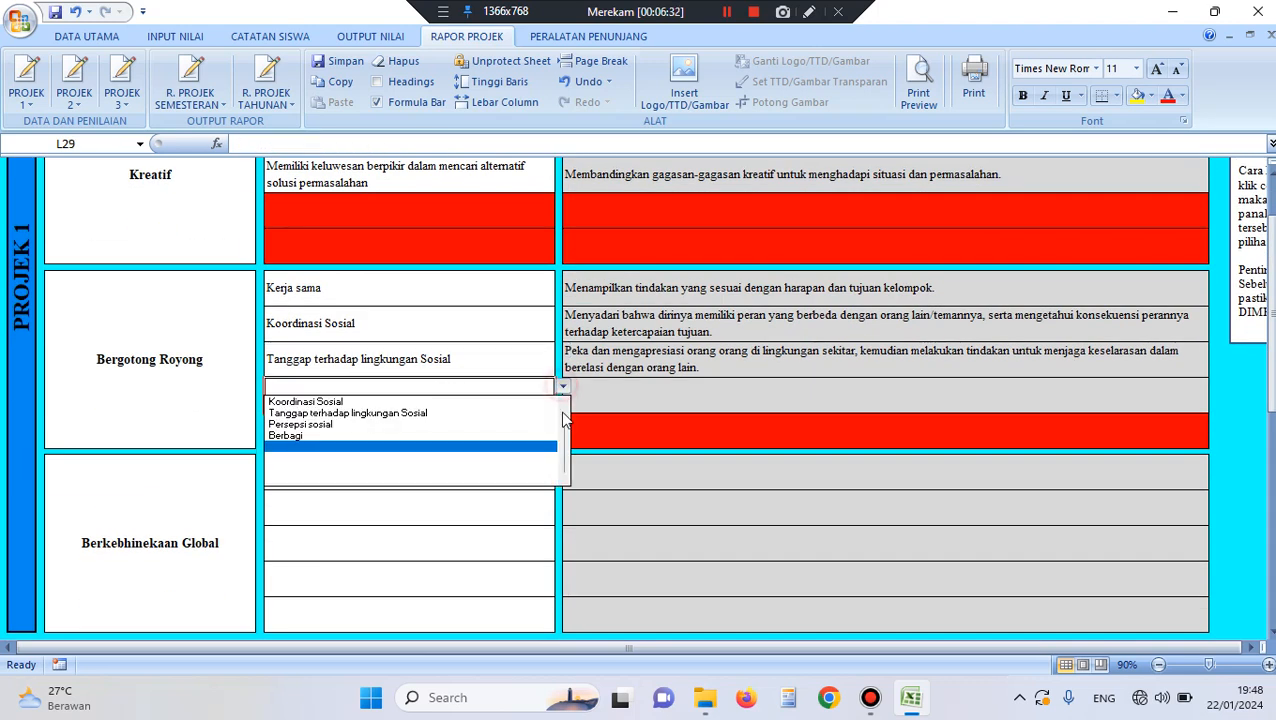
pyautogui.scroll(1, 566, 447)
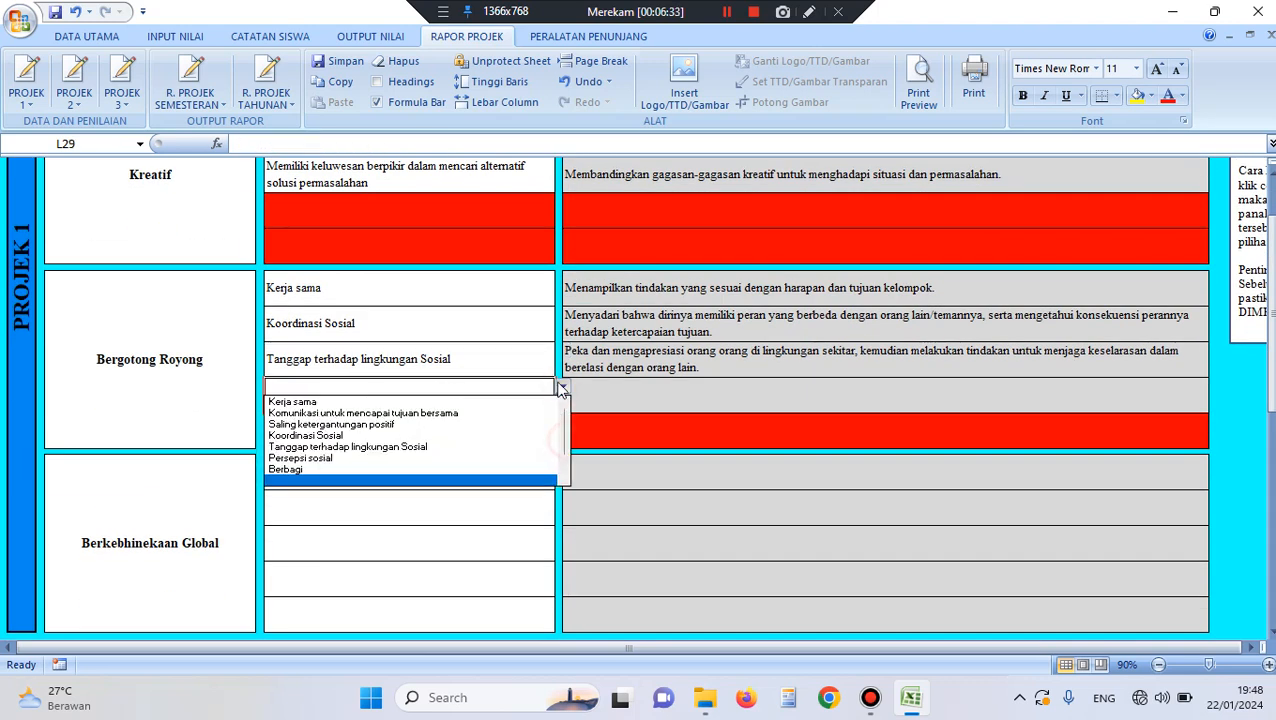
pyautogui.click(305, 472)
# Set the first two sub-elements of Berkebhinekaan Global to "Menumbuhkan rasa menghormati terhadap keanekaragaman budaya" and "Refleksi terhadap pengalaman kebinekaan.".
pyautogui.scroll(-1, 416, 411)
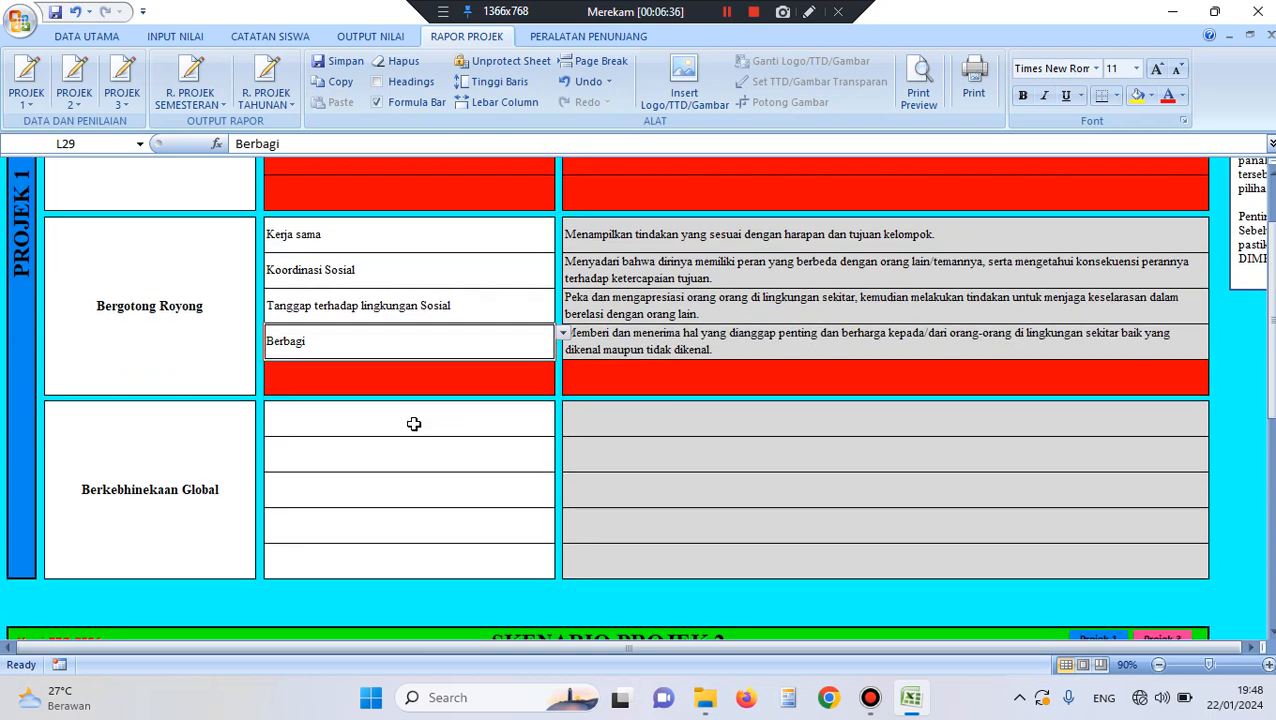
pyautogui.click(416, 423)
pyautogui.click(565, 412)
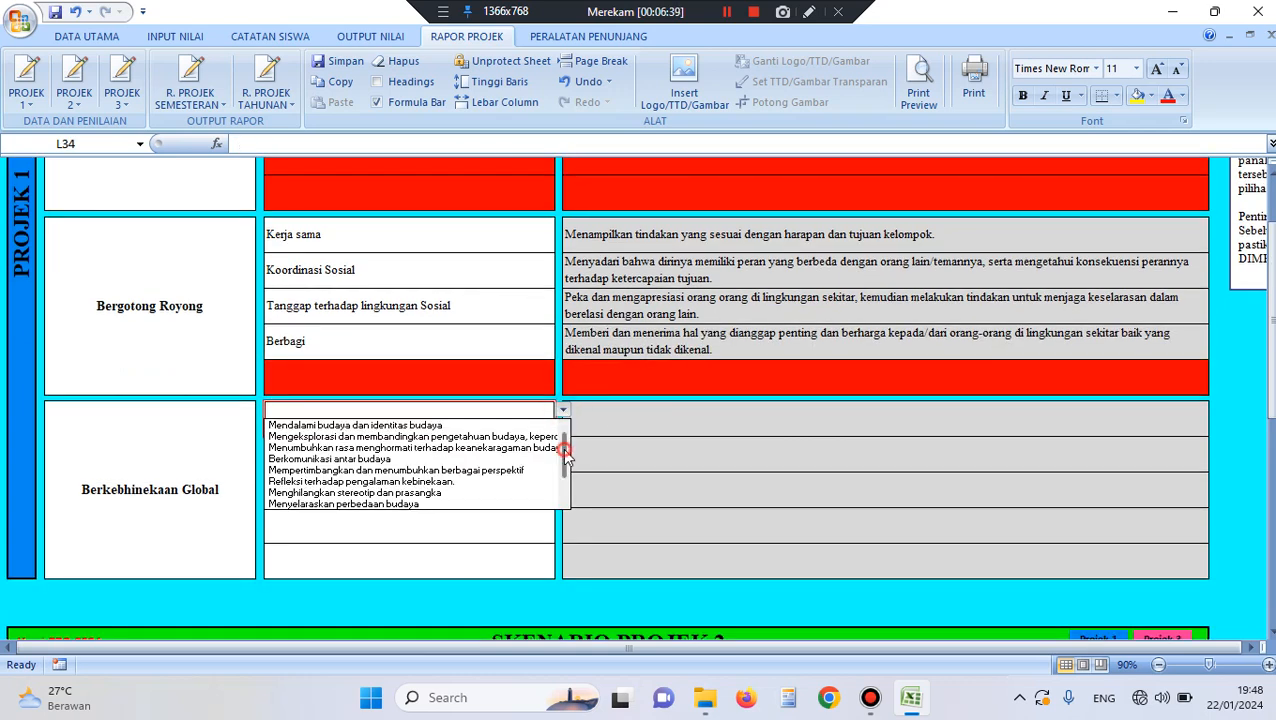
pyautogui.click(545, 446)
pyautogui.click(442, 462)
pyautogui.click(564, 446)
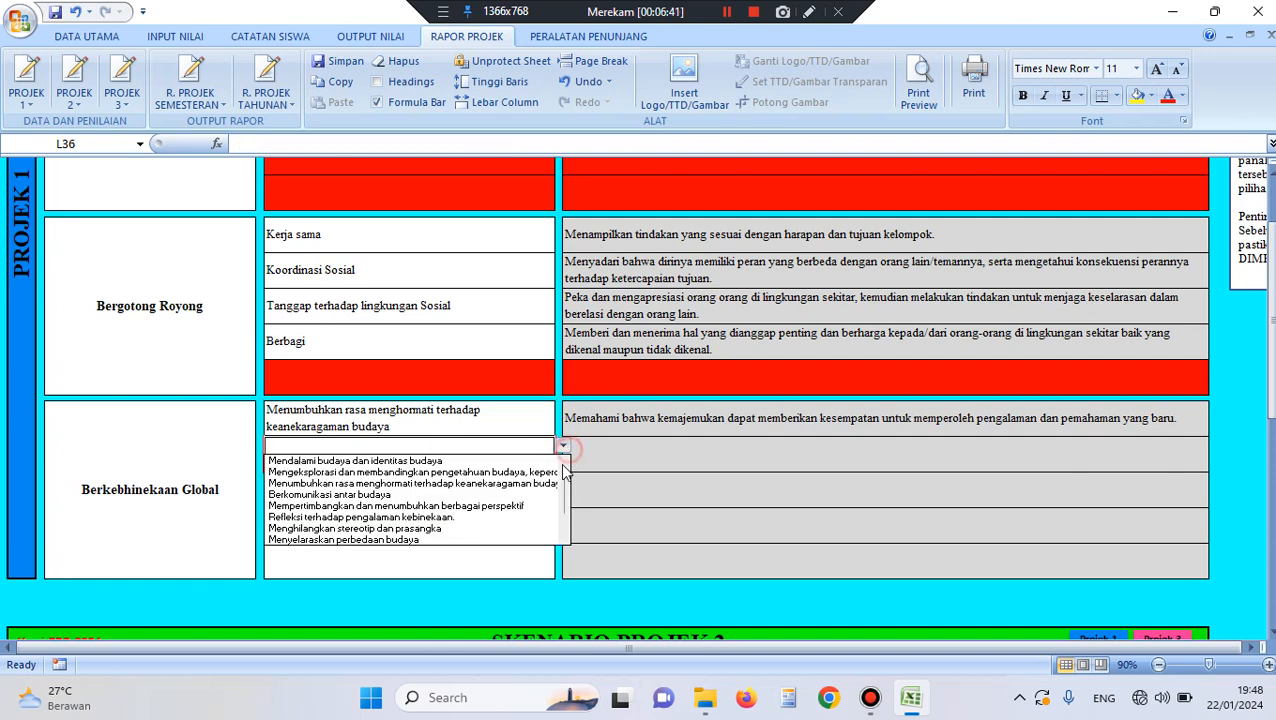
pyautogui.click(490, 516)
# Set the third and fourth sub-elements of Berkebhinekaan Global to "Berkomunikasi antar budaya" and "Refleksi terhadap pengalaman kebinekaan.".
pyautogui.click(446, 498)
pyautogui.click(563, 482)
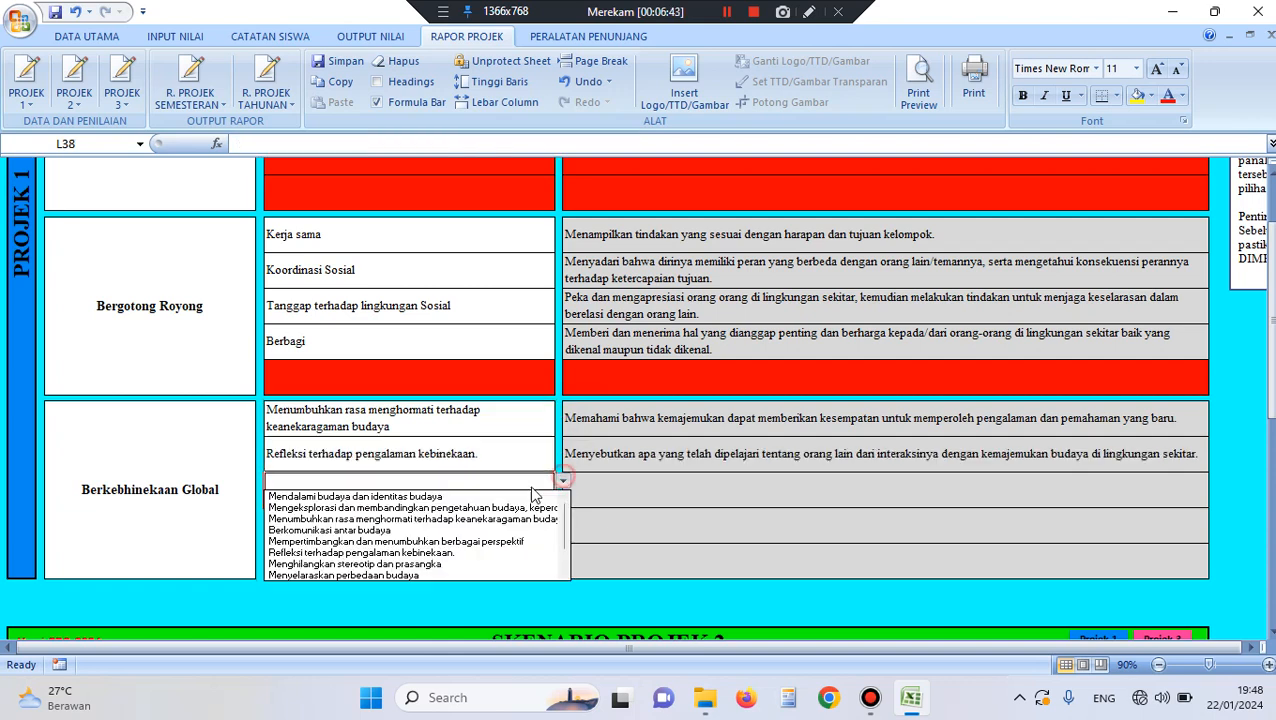
pyautogui.click(445, 517)
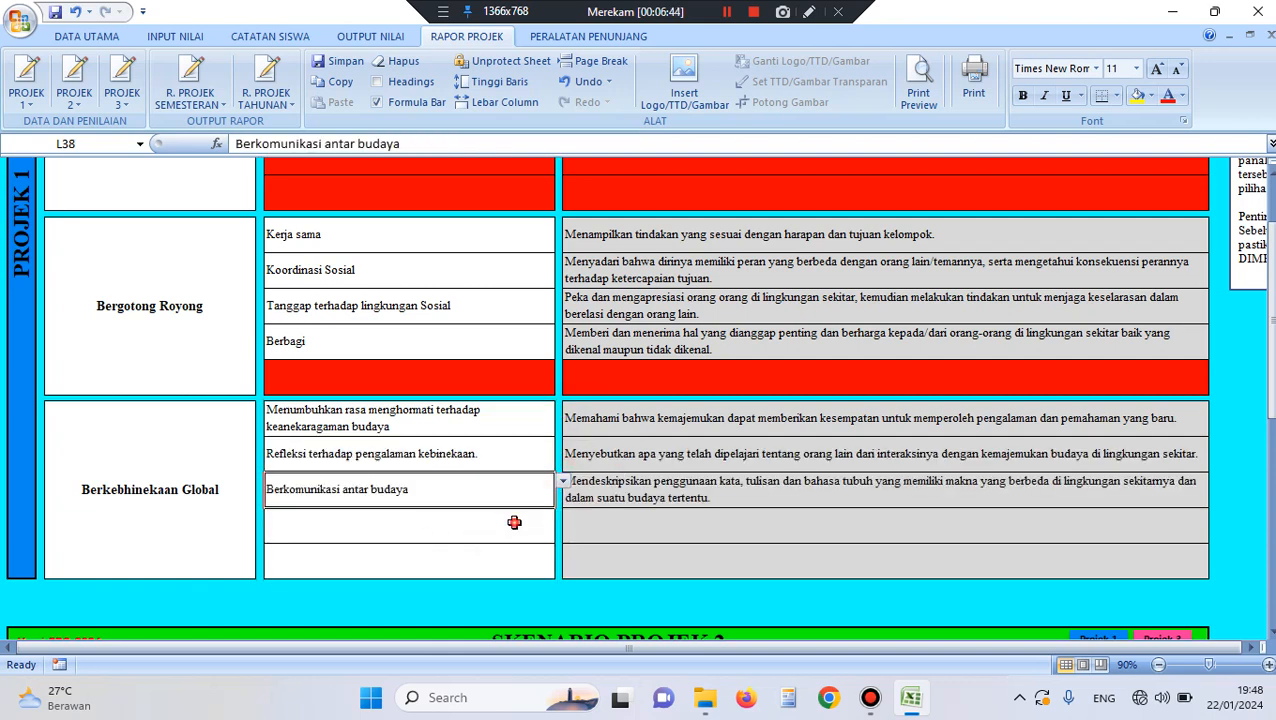
pyautogui.click(514, 522)
pyautogui.click(563, 517)
pyautogui.click(441, 585)
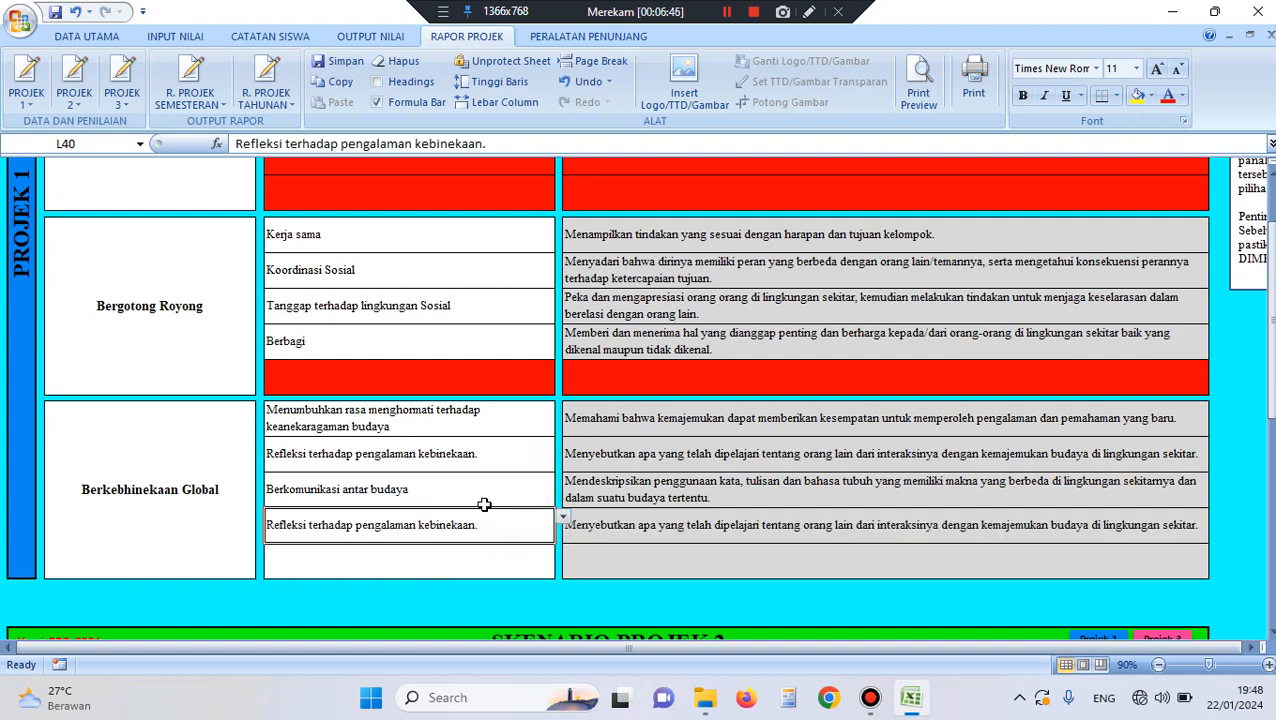
# Set the fifth sub-element of Berkebhinekaan Global to "Menyelaraskan perbedaan budaya".
pyautogui.scroll(-1, 484, 504)
pyautogui.click(480, 505)
pyautogui.click(563, 499)
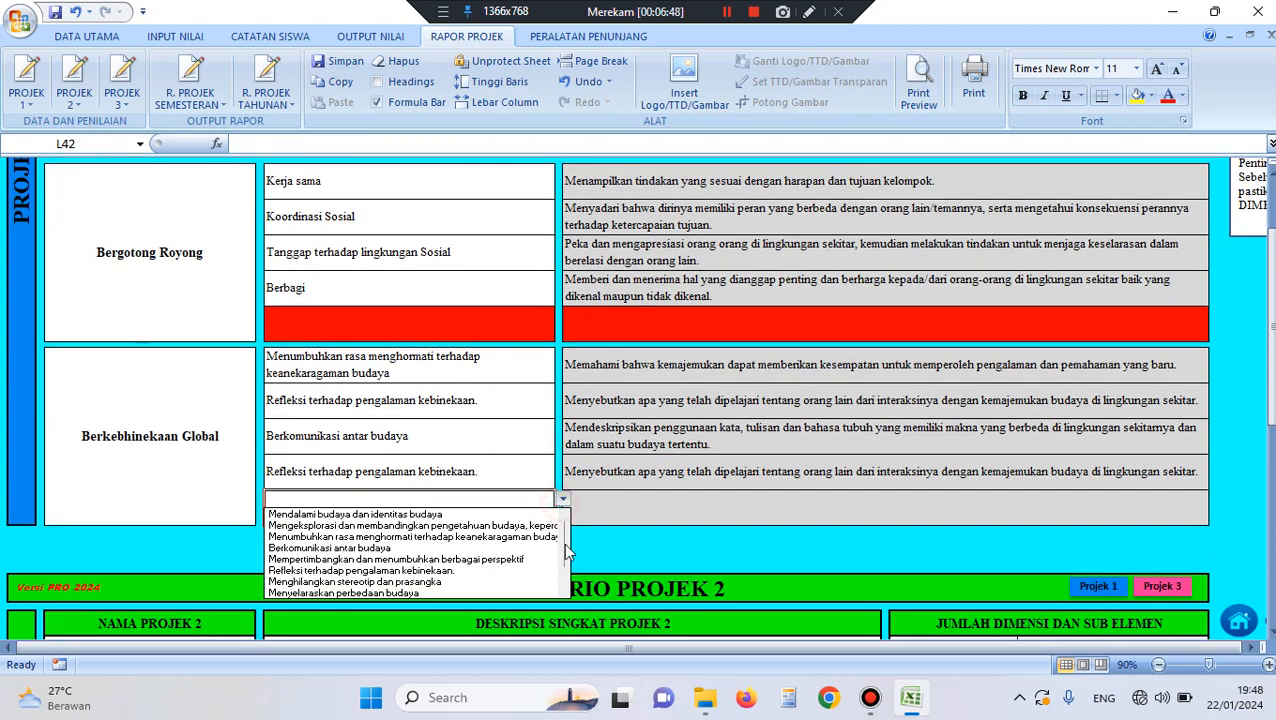
pyautogui.scroll(-2, 560, 555)
pyautogui.click(430, 566)
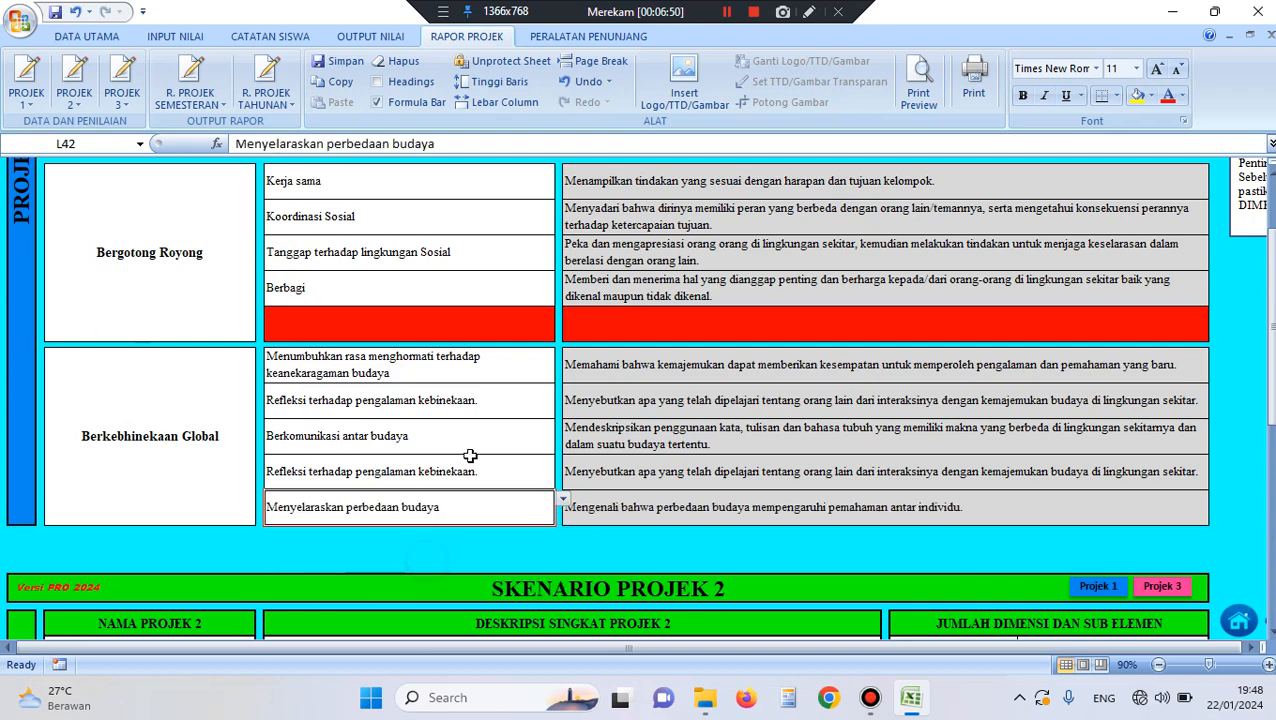
# Review the Projek 1 scenario, checking each dimension's sub-element rows and targets against the sub-element counts set for the three dimensions.
pyautogui.scroll(4, 470, 447)
pyautogui.scroll(-3, 507, 455)
pyautogui.scroll(3, 521, 444)
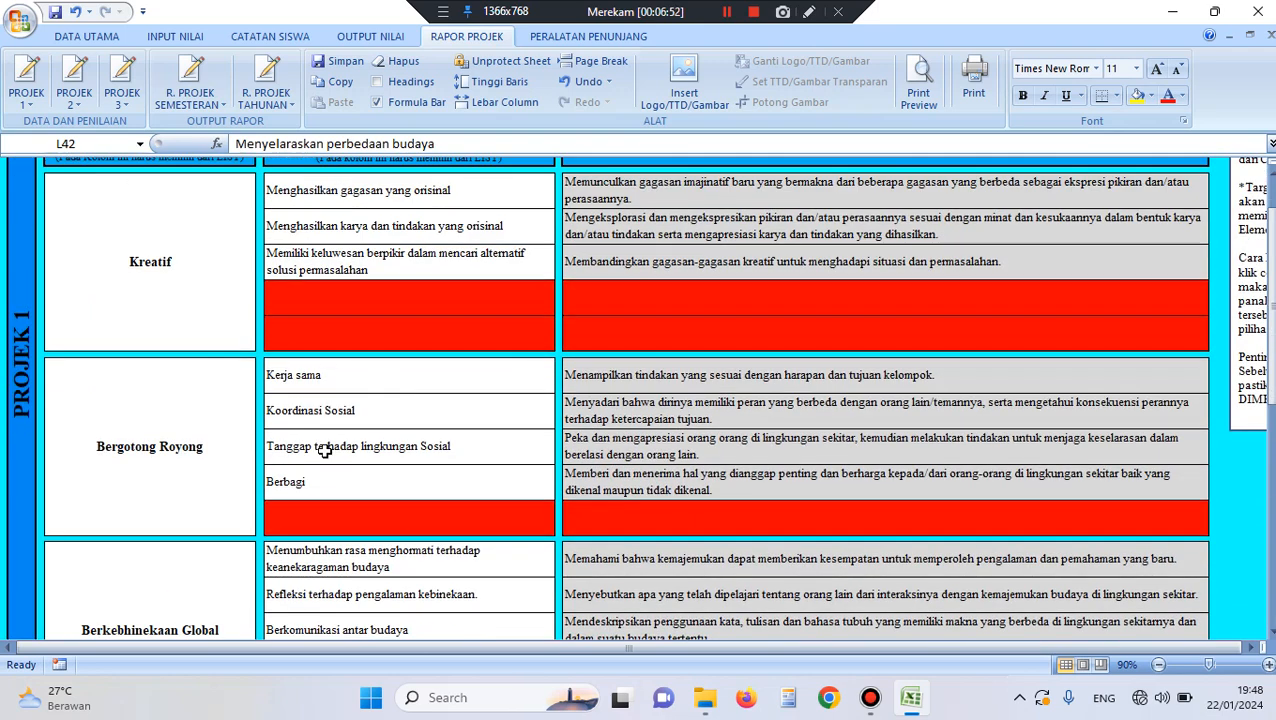
pyautogui.click(381, 313)
pyautogui.click(650, 297)
pyautogui.scroll(2, 890, 330)
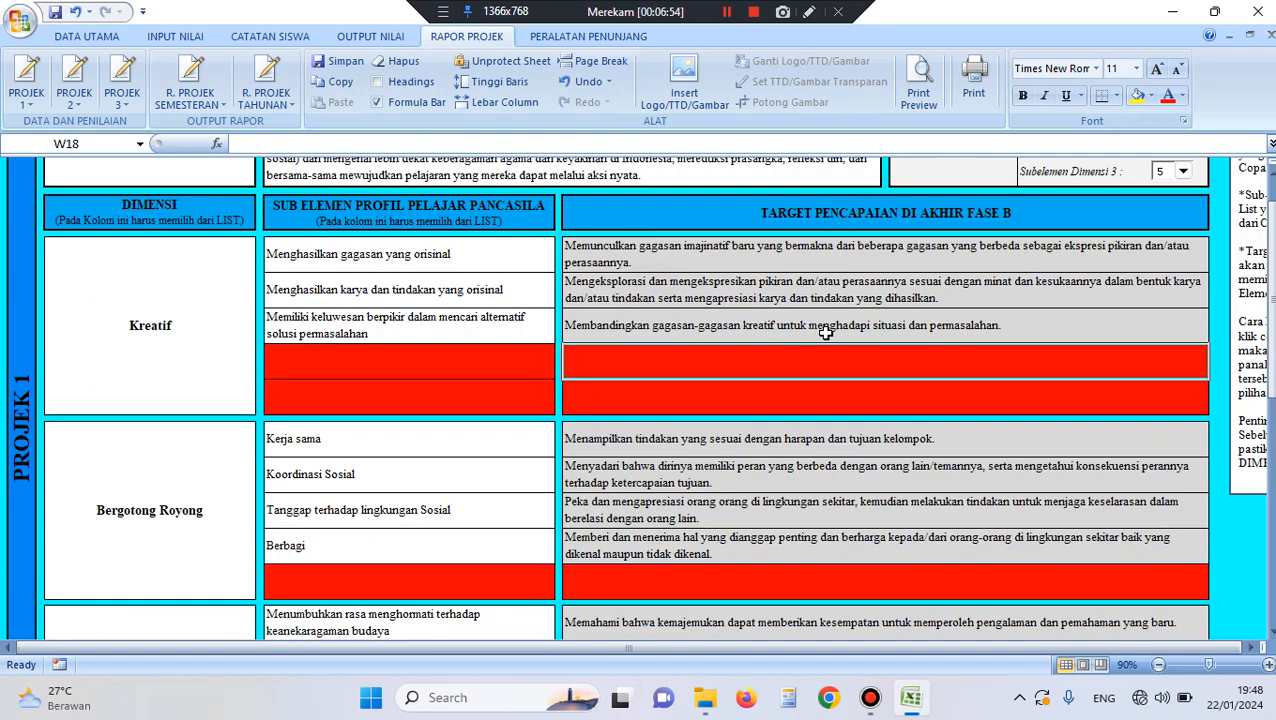
pyautogui.click(178, 457)
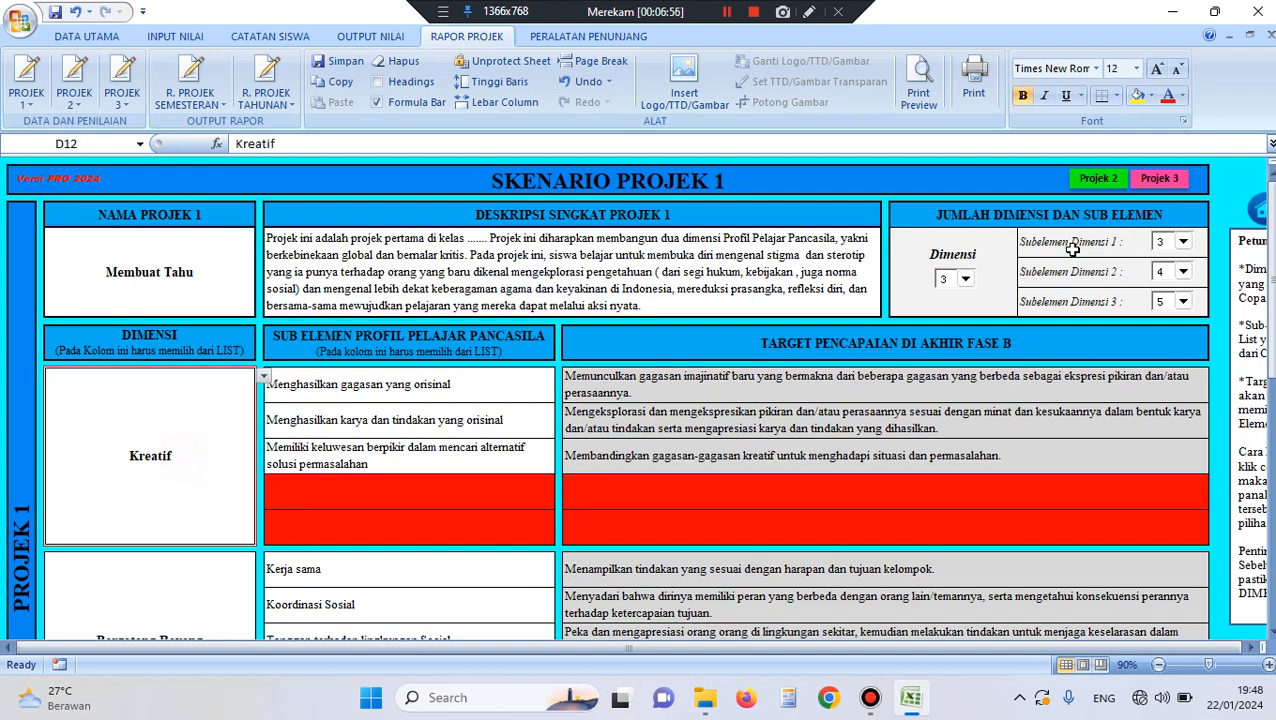
pyautogui.press('Right')
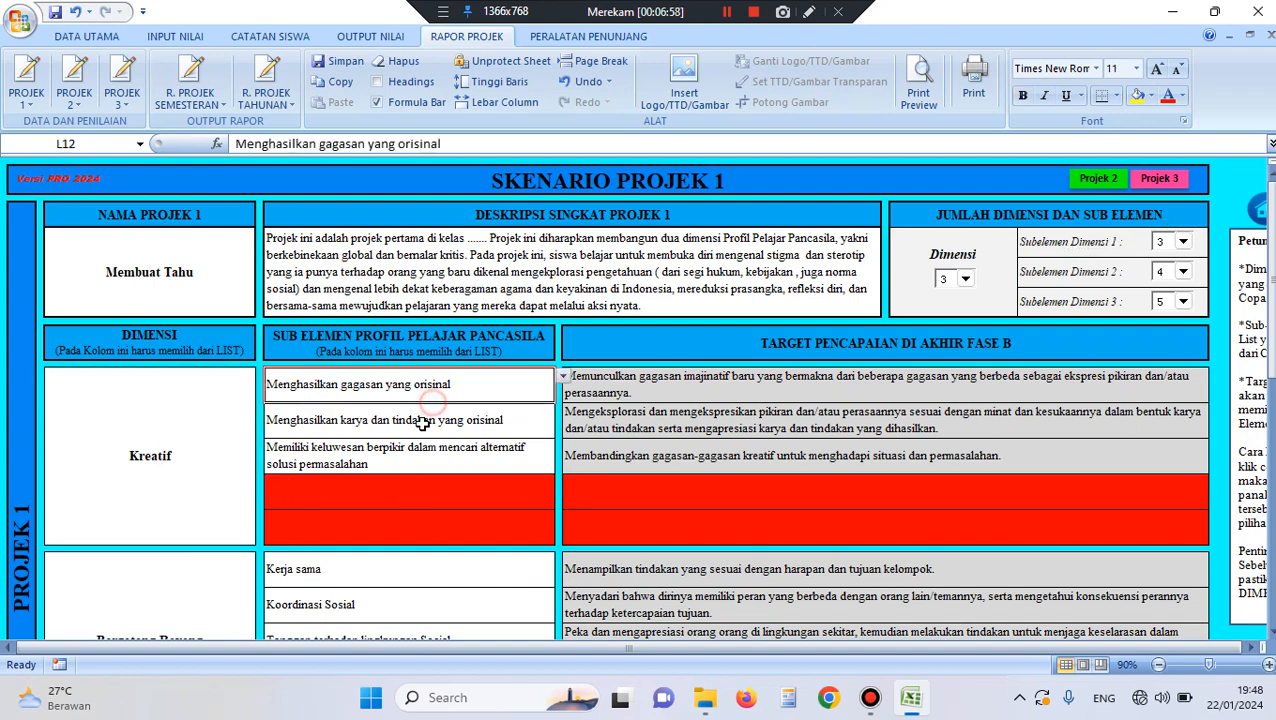
pyautogui.press('Down')
pyautogui.press('Down')
pyautogui.scroll(-2, 577, 487)
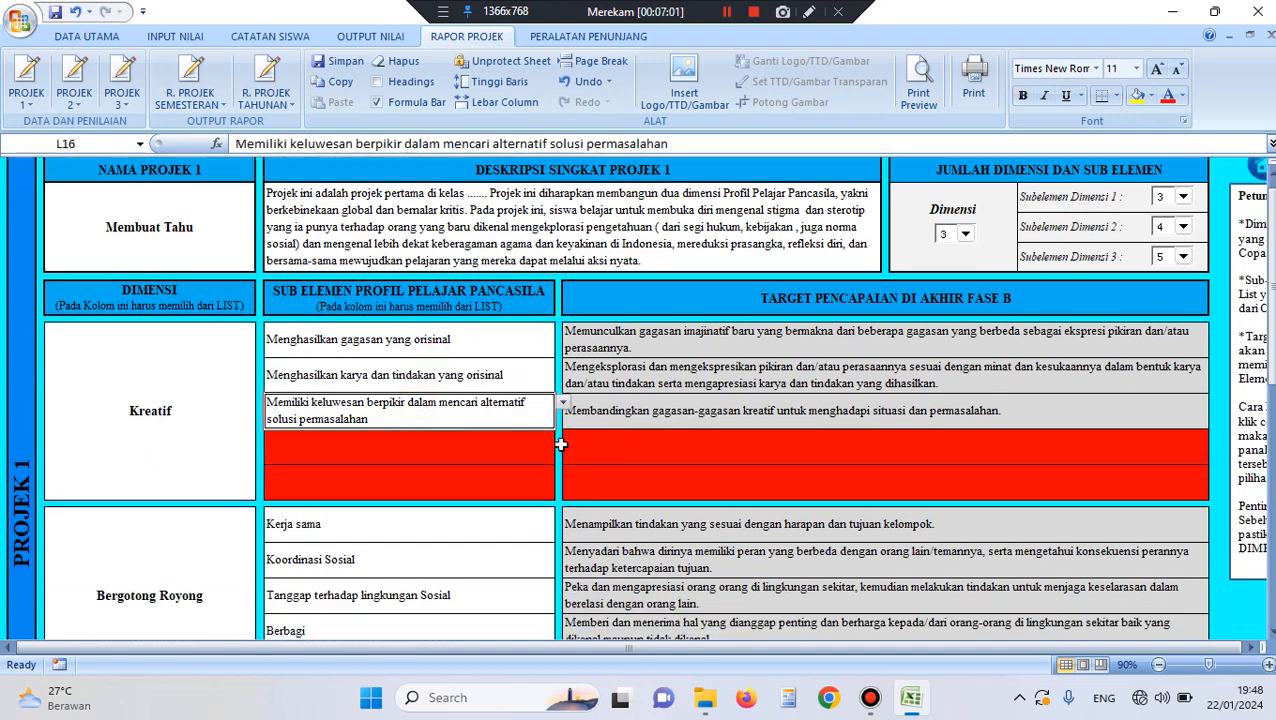
pyautogui.scroll(1, 366, 506)
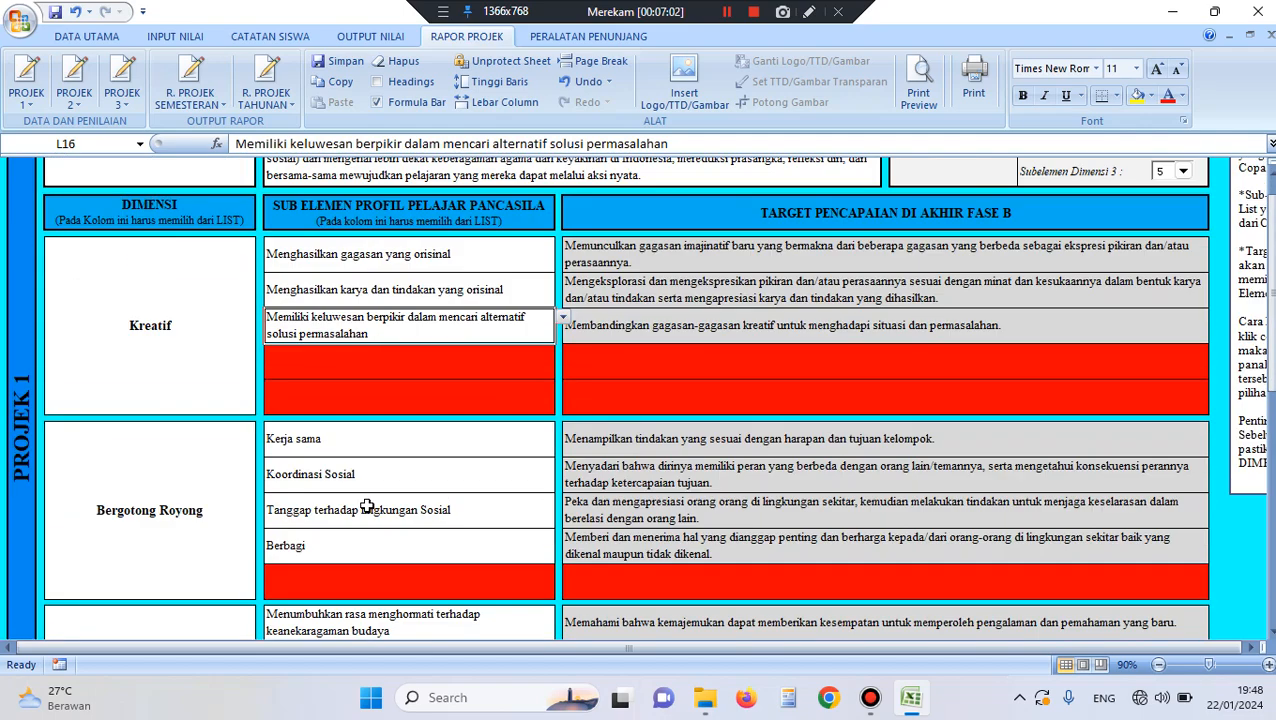
pyautogui.scroll(1, 405, 490)
pyautogui.scroll(-2, 420, 476)
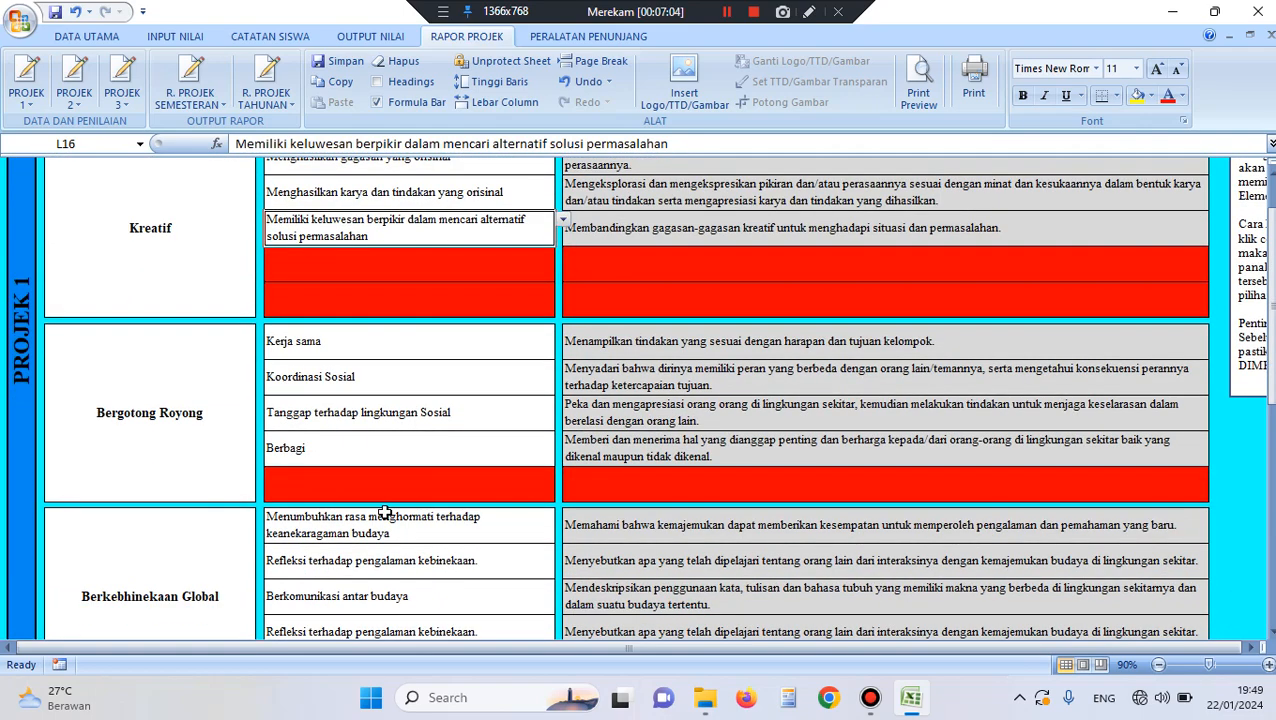
pyautogui.scroll(3, 382, 505)
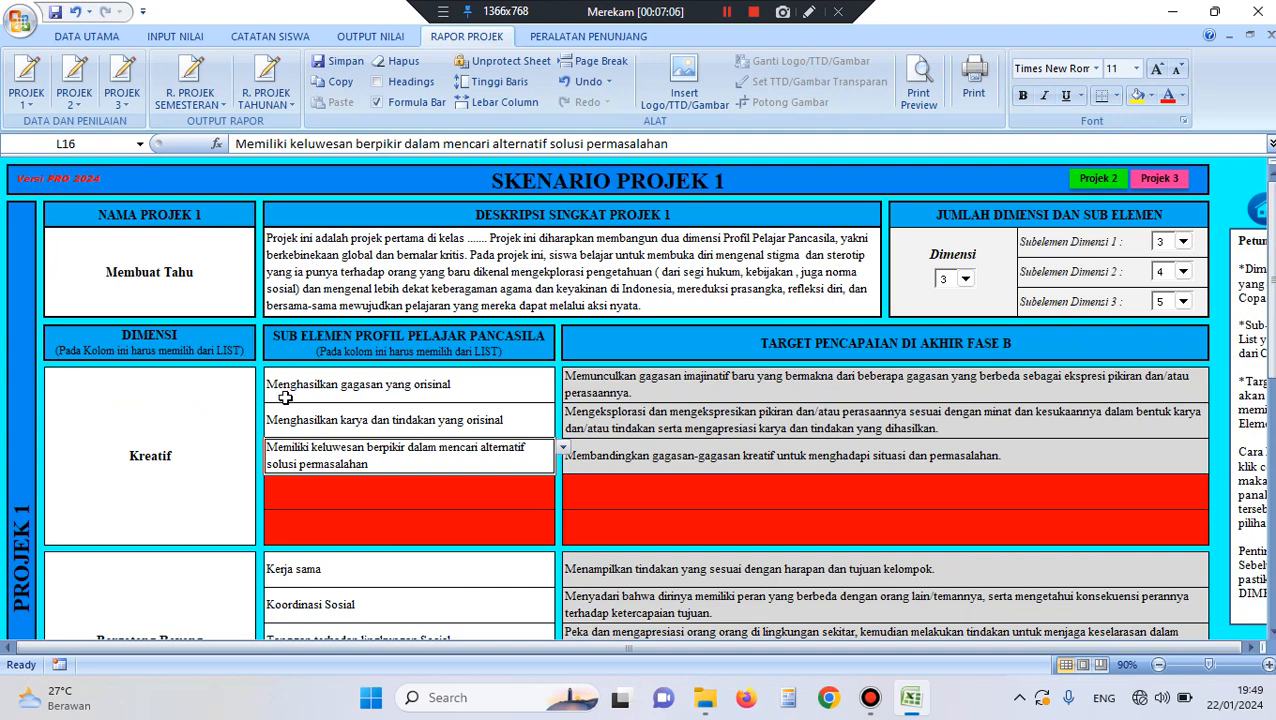
pyautogui.scroll(-5, 290, 405)
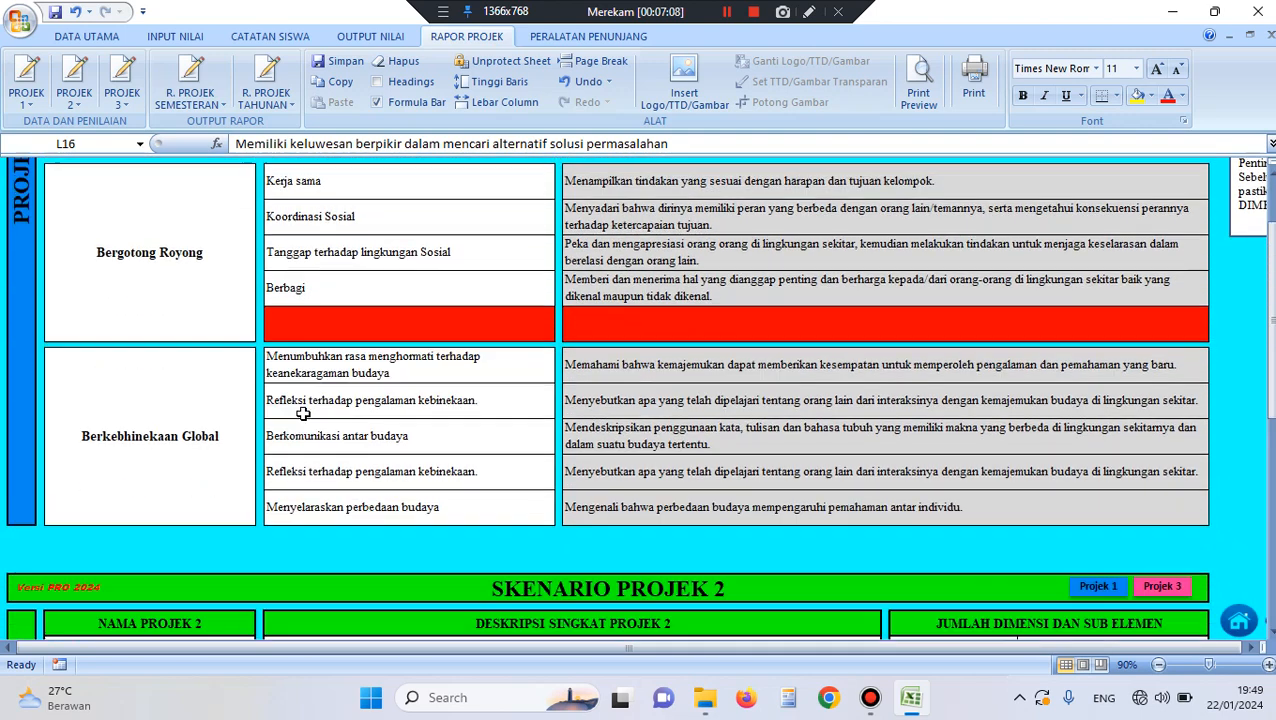
pyautogui.scroll(5, 717, 420)
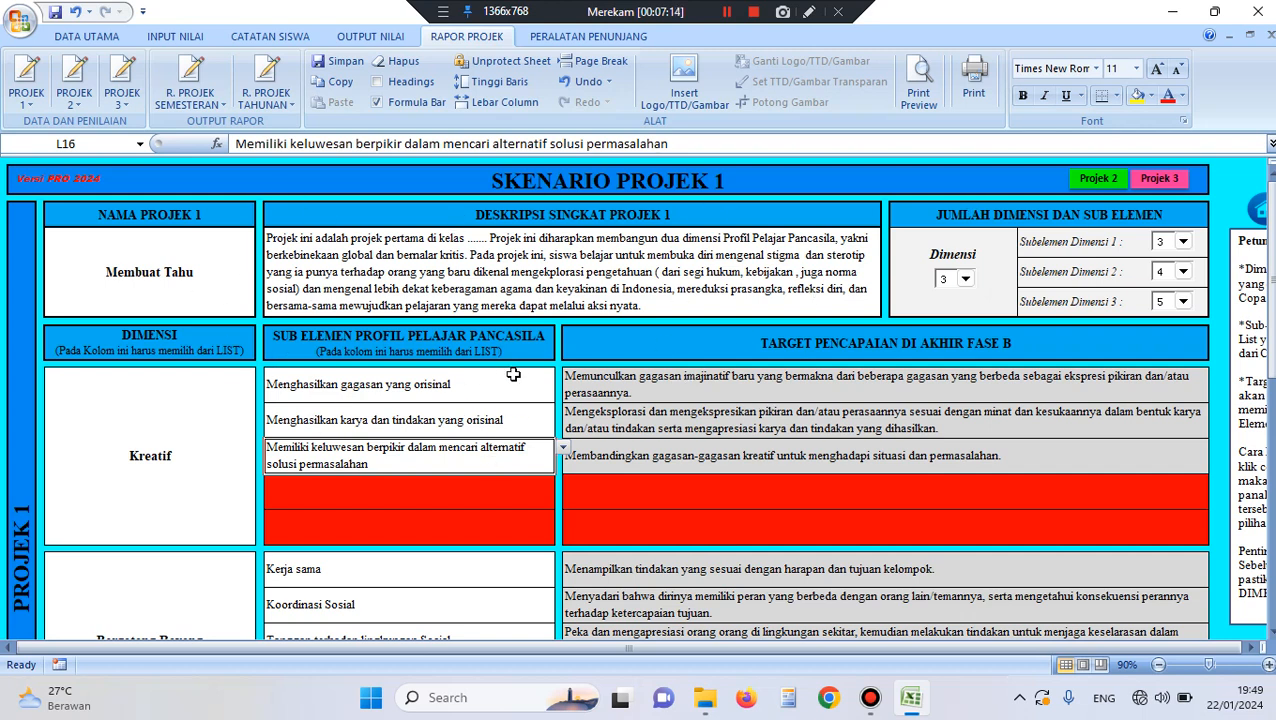
# Look over the Skenario Projek 2 section and return to the workbook's main menu.
pyautogui.click(714, 178)
pyautogui.scroll(-7, 706, 212)
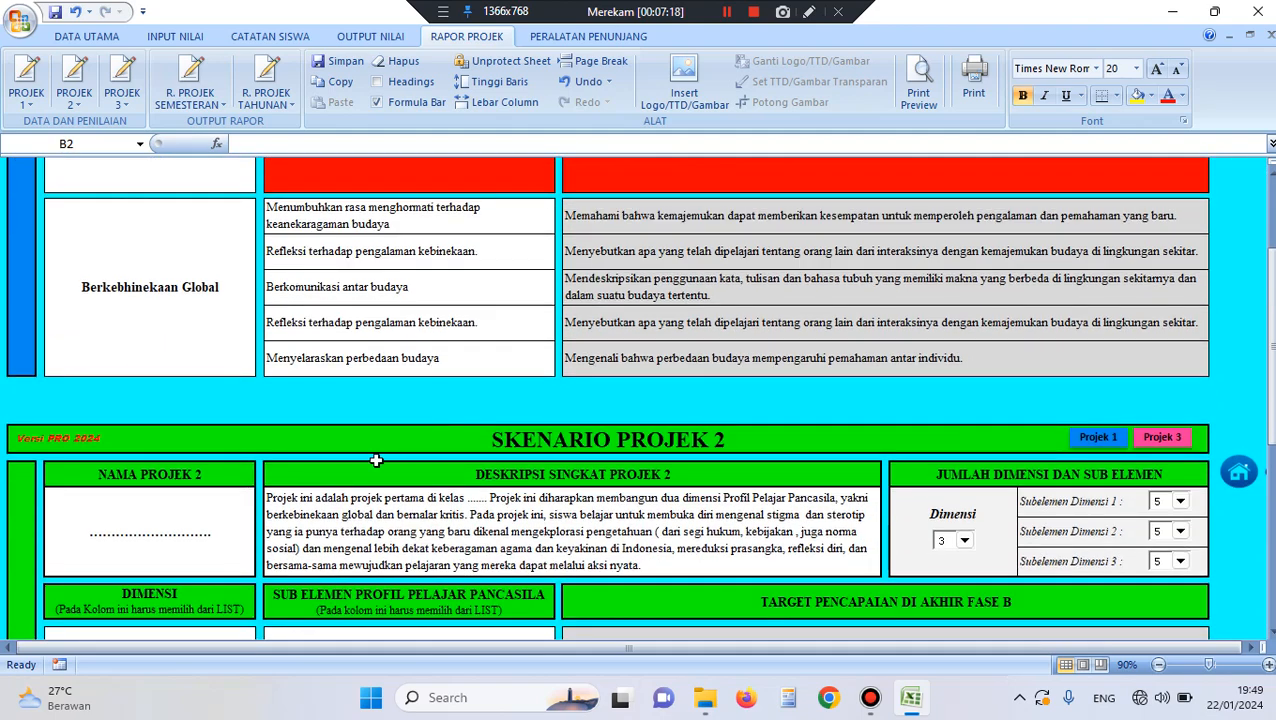
pyautogui.click(176, 500)
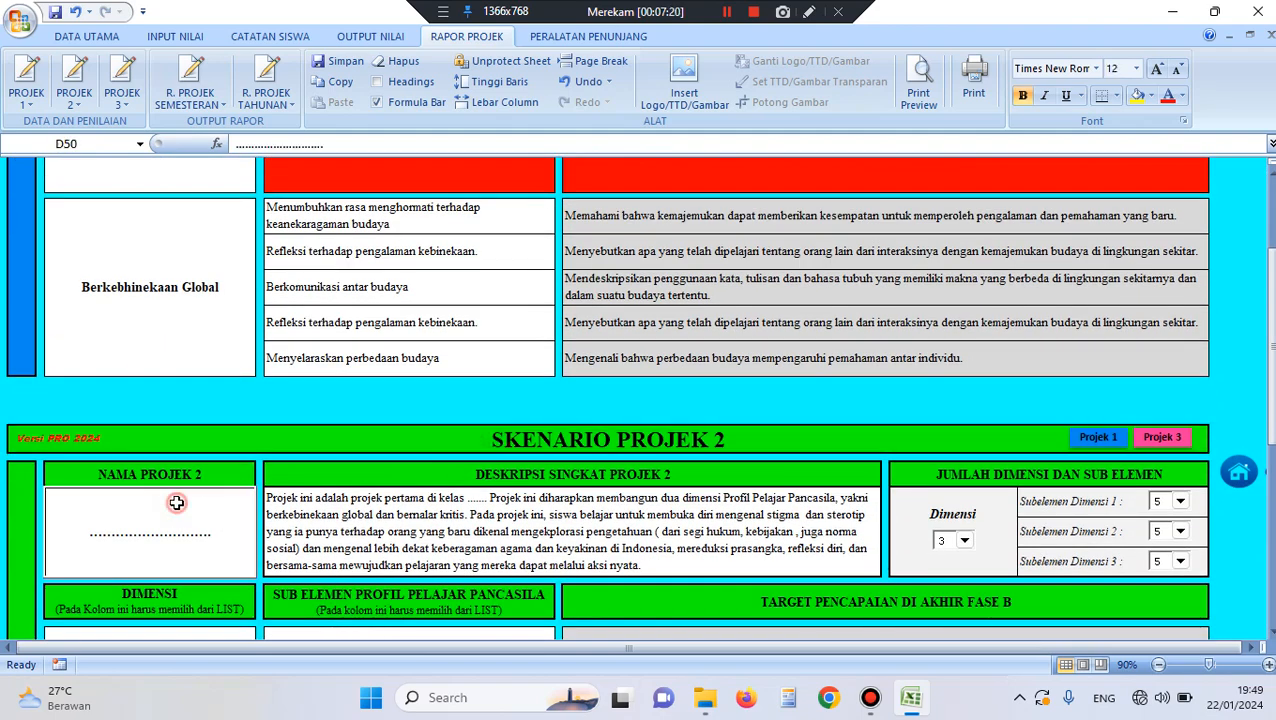
pyautogui.scroll(-1, 489, 461)
pyautogui.scroll(-3, 489, 461)
pyautogui.scroll(10, 483, 466)
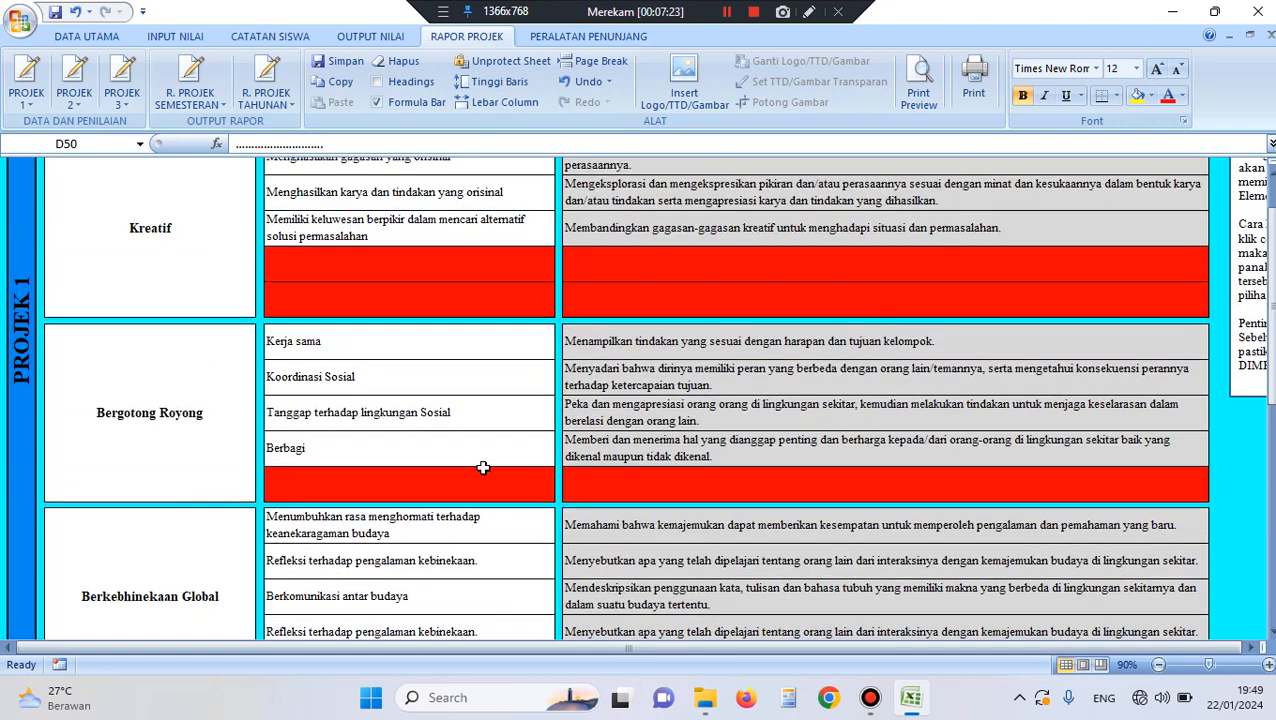
pyautogui.scroll(-1, 489, 419)
pyautogui.scroll(1, 628, 407)
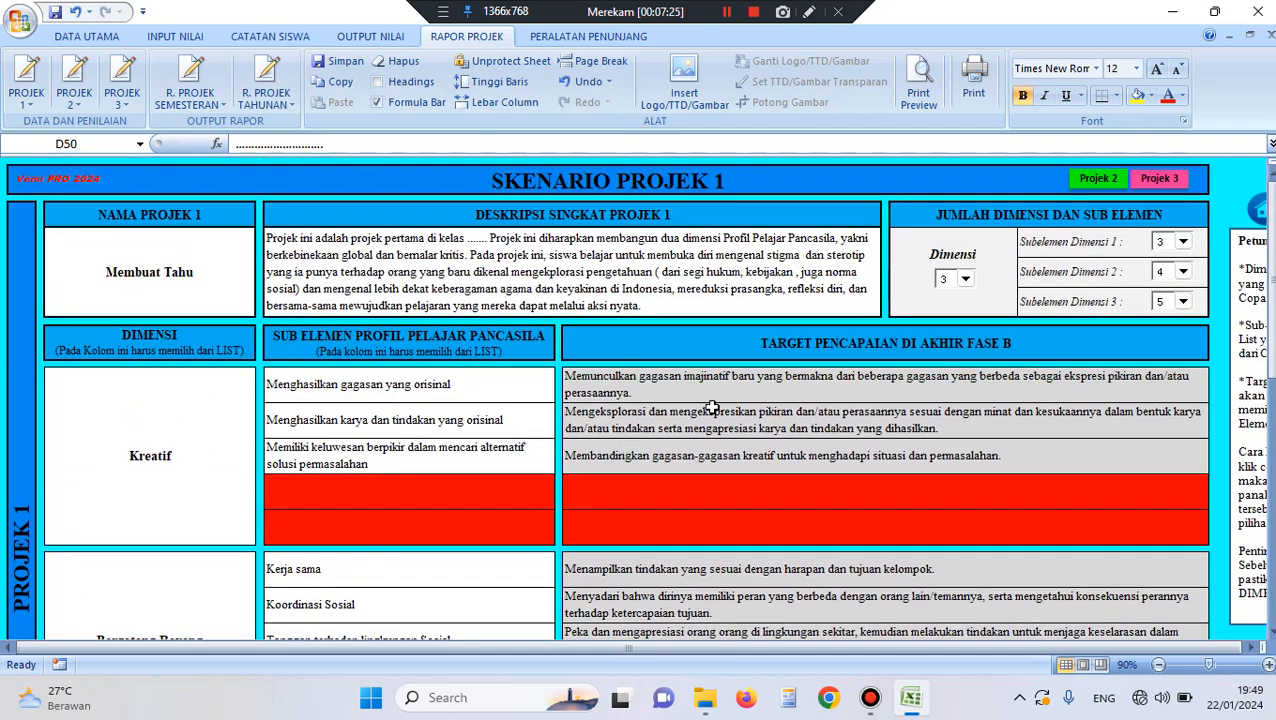
pyautogui.click(1257, 211)
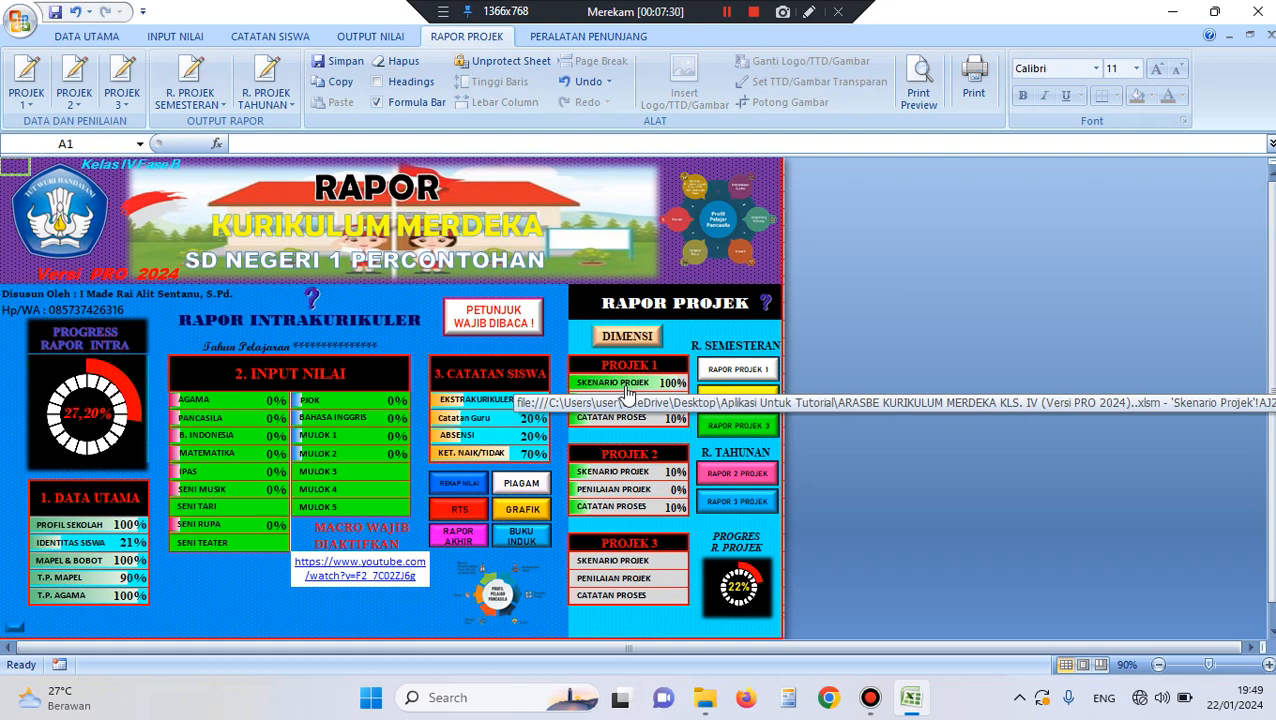
# Open the Projek 1 scenario and examine its three dimensions and their sub-elements, especially the Berkebhinekaan Global block.
pyautogui.click(627, 392)
pyautogui.scroll(-2, 624, 391)
pyautogui.scroll(2, 624, 391)
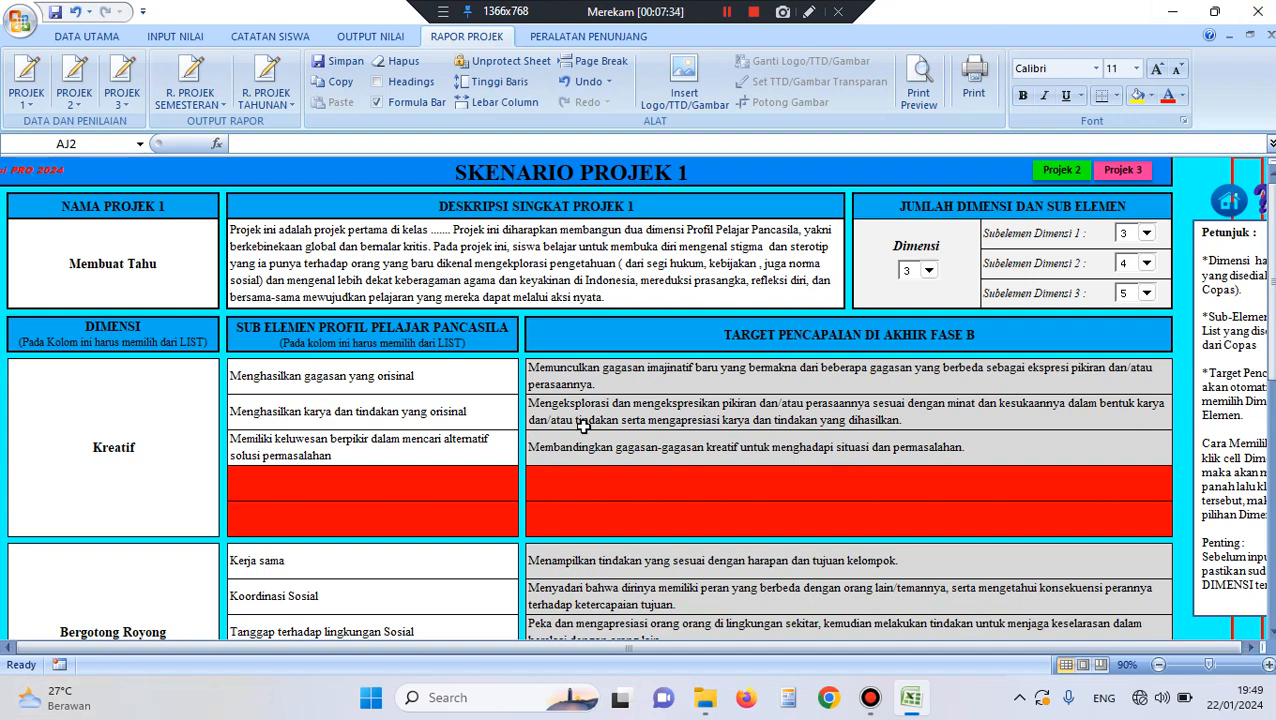
pyautogui.scroll(-3, 386, 422)
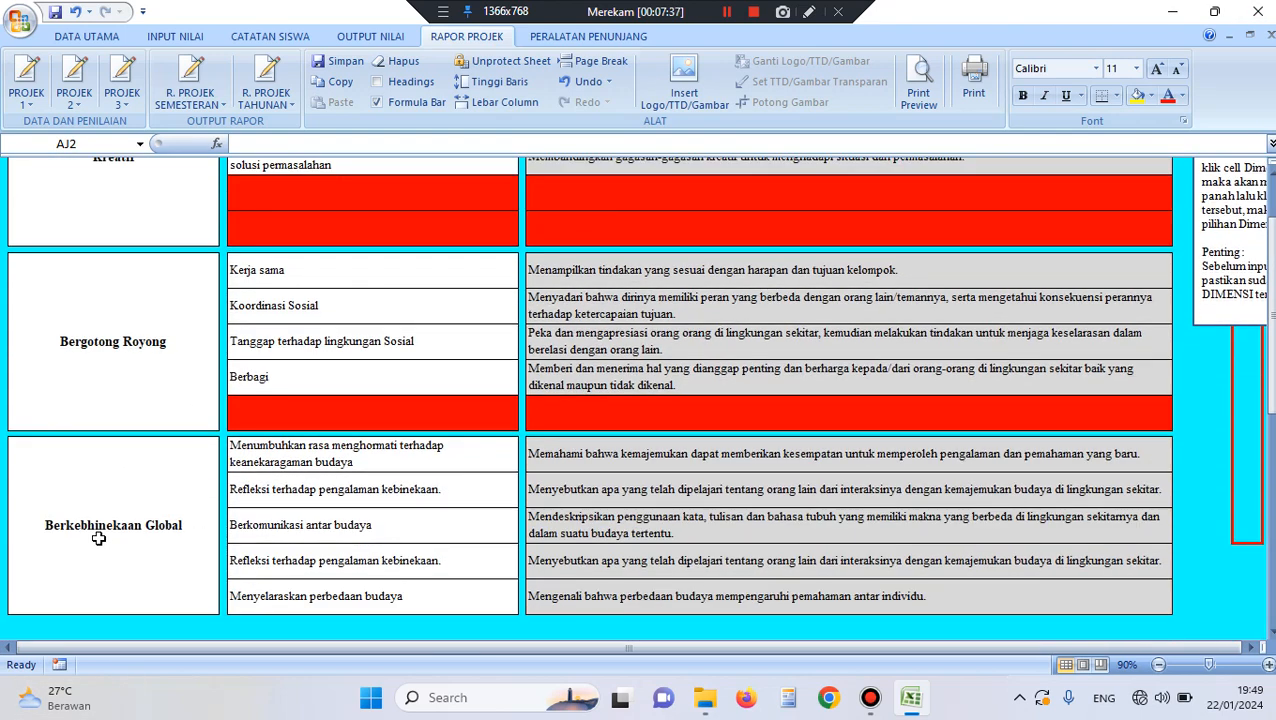
pyautogui.click(98, 538)
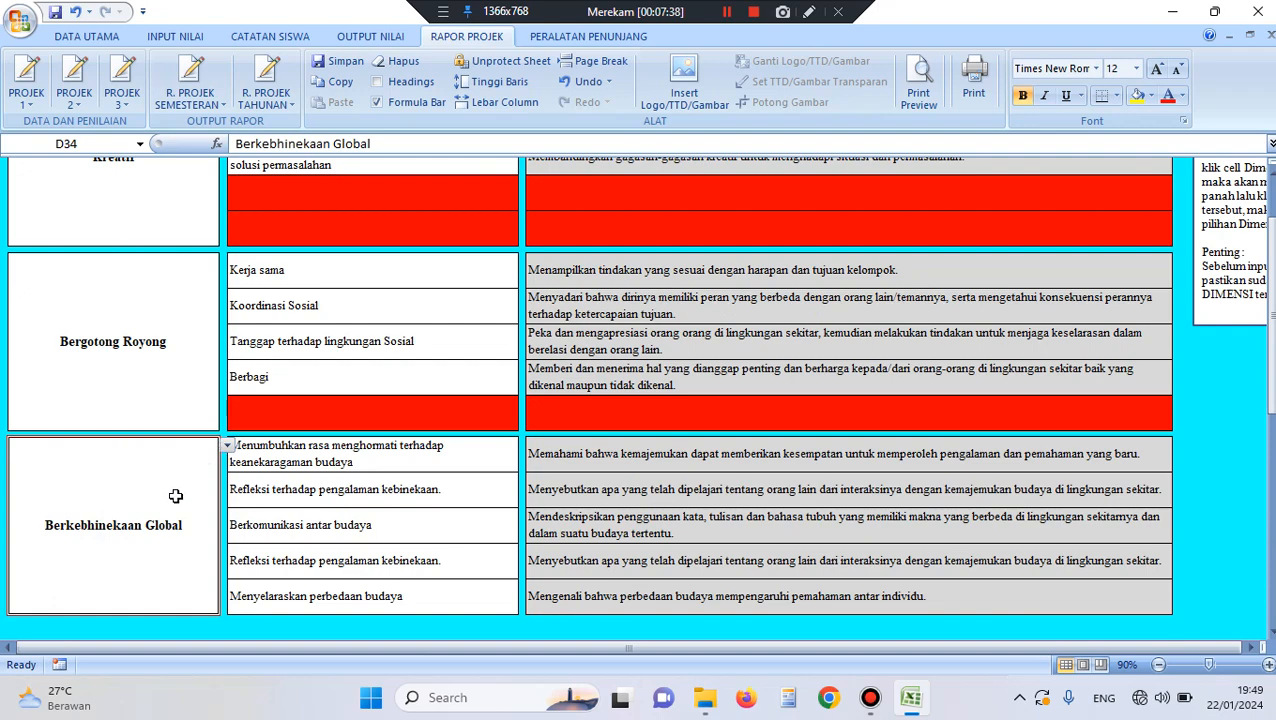
pyautogui.scroll(2, 177, 493)
pyautogui.scroll(-2, 183, 410)
pyautogui.click(286, 500)
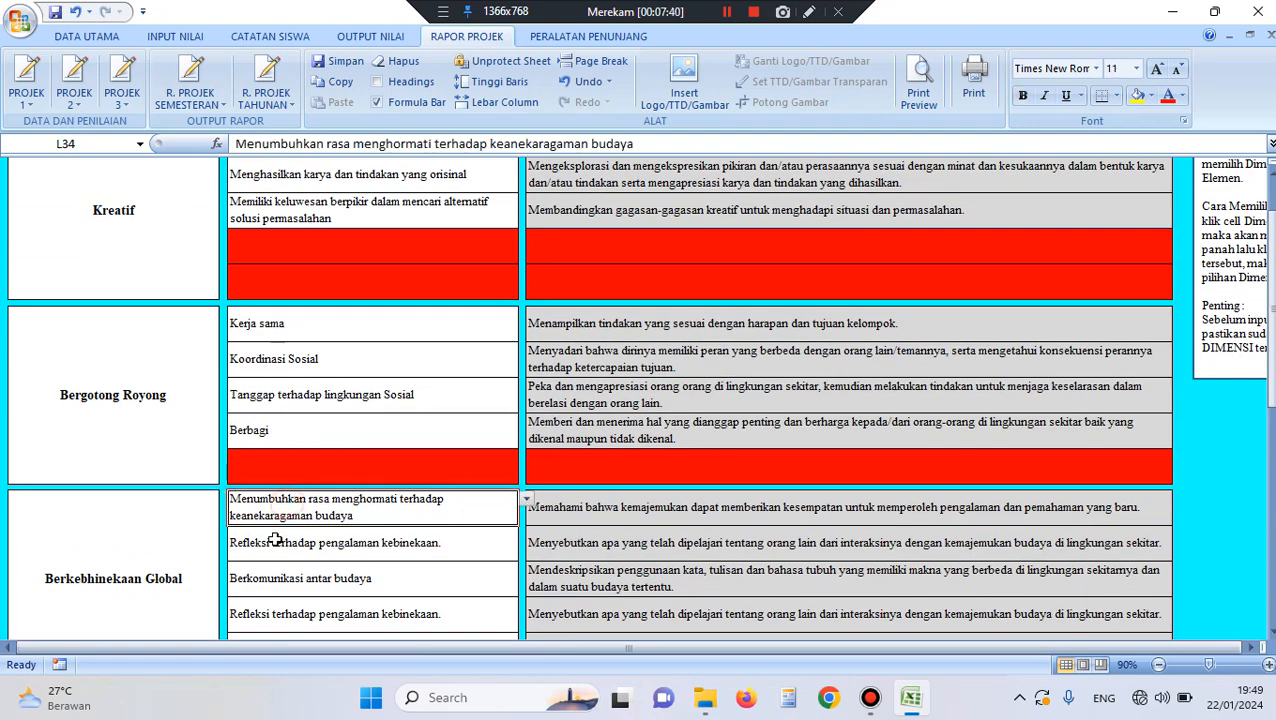
pyautogui.click(272, 537)
pyautogui.click(160, 572)
pyautogui.click(166, 262)
pyautogui.click(137, 370)
pyautogui.click(163, 521)
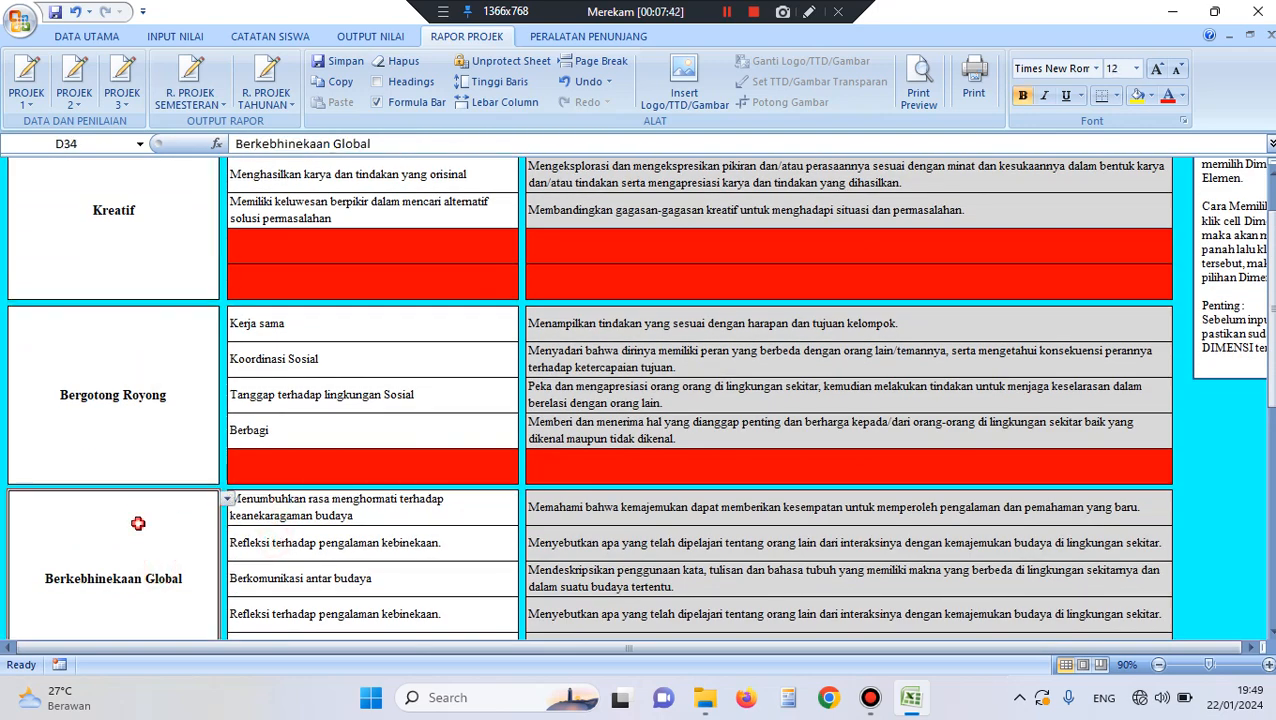
pyautogui.scroll(3, 138, 523)
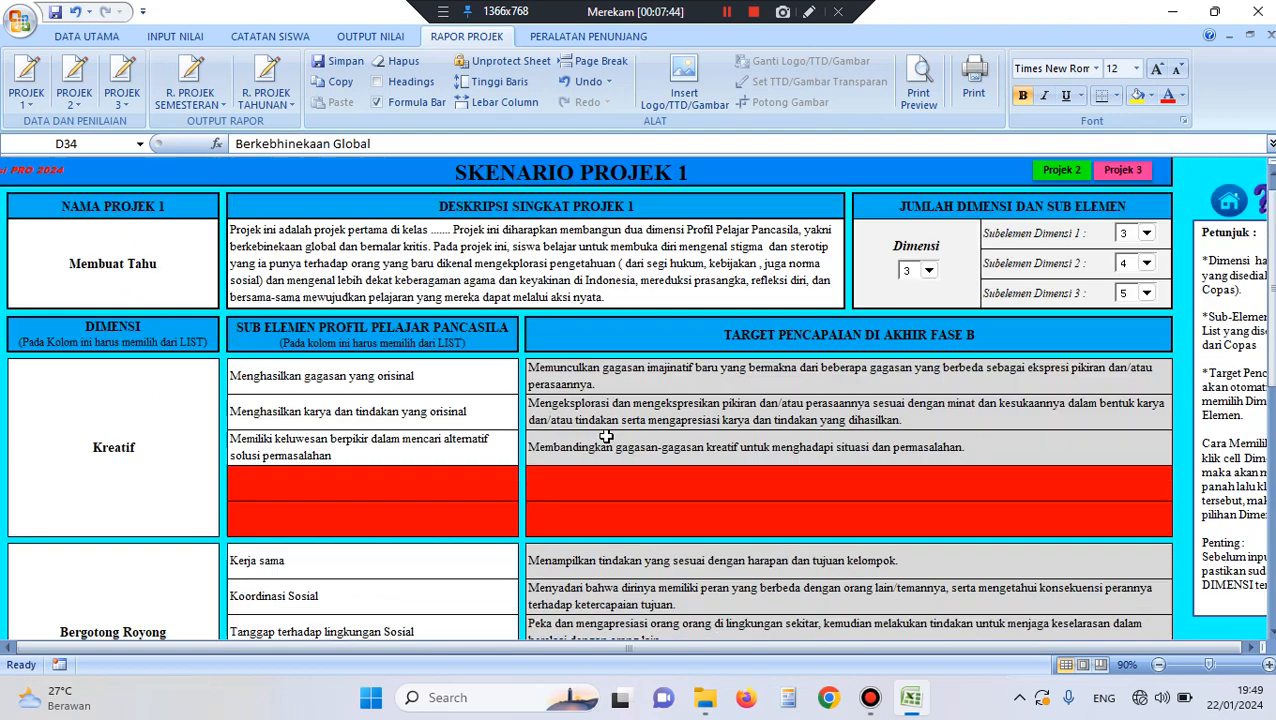
# Try a dimension count of 2 for Projek 1 and set it back to 3.
pyautogui.click(929, 272)
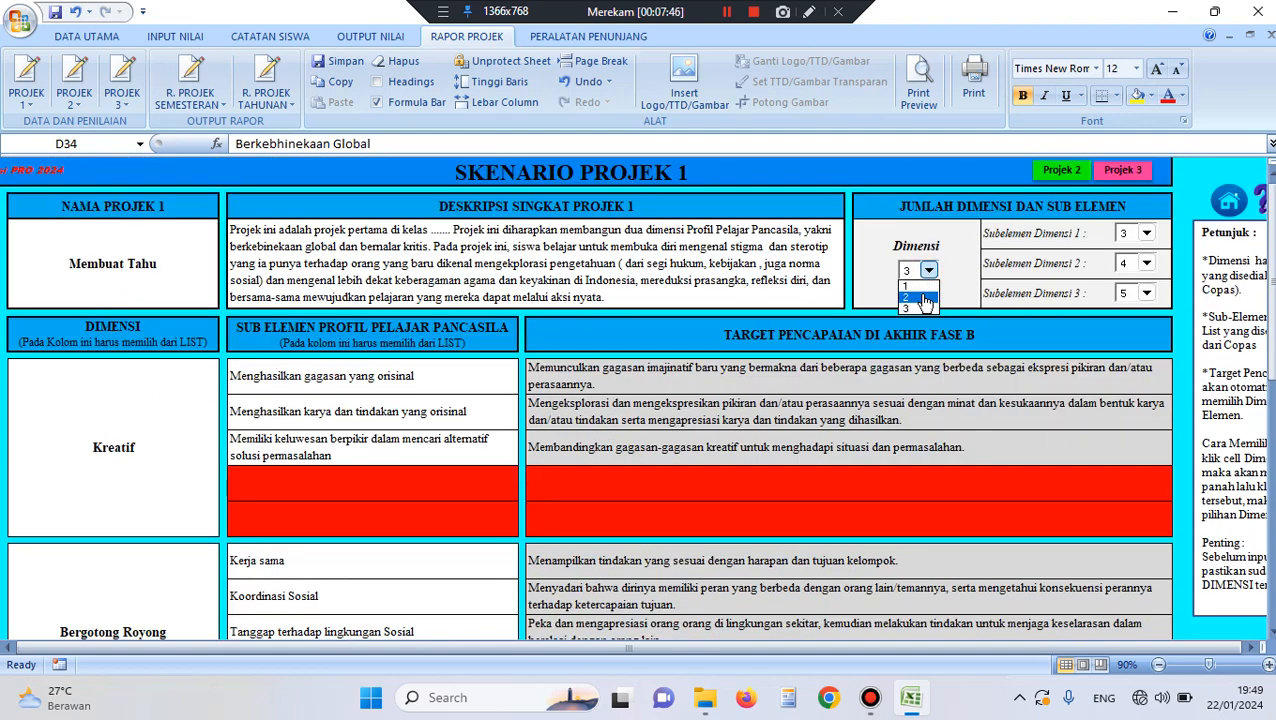
pyautogui.click(922, 298)
pyautogui.click(931, 271)
pyautogui.click(919, 309)
# Check the Kreatif, Bergotong Royong and Berkebhinekaan Global blocks against the dimension count set for Projek 1.
pyautogui.scroll(-4, 115, 592)
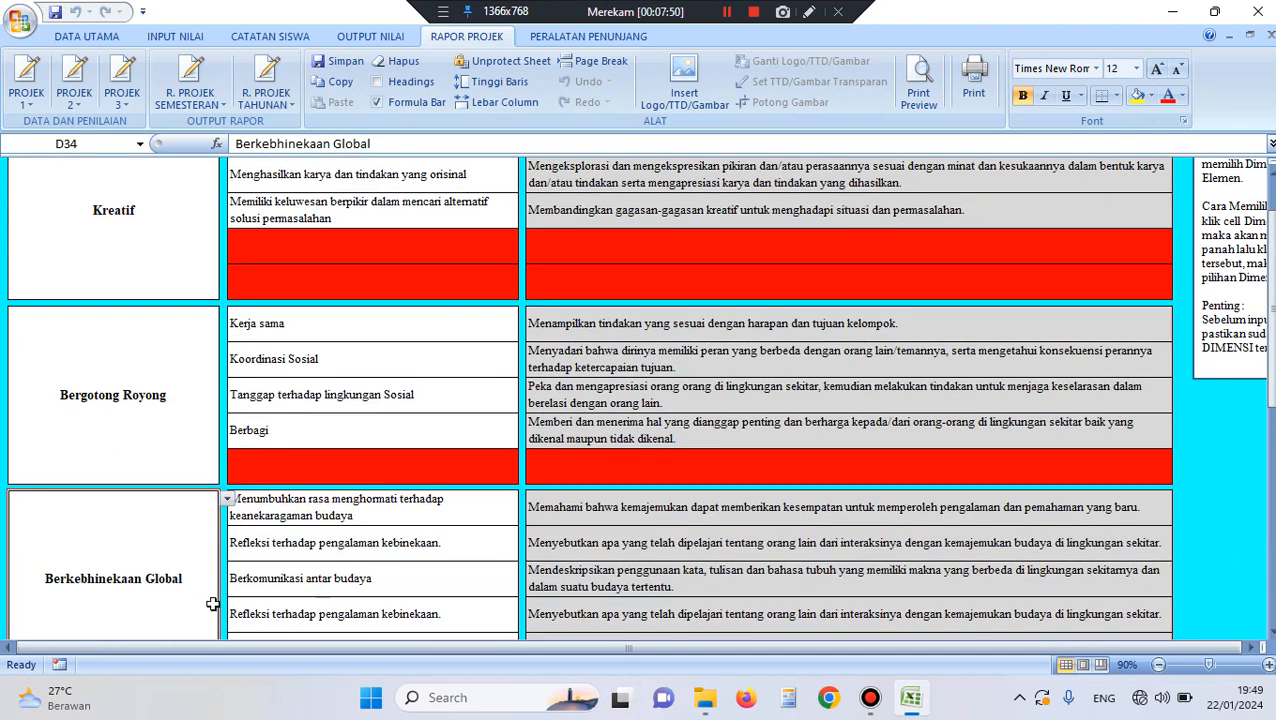
pyautogui.scroll(-1, 213, 560)
pyautogui.scroll(2, 198, 270)
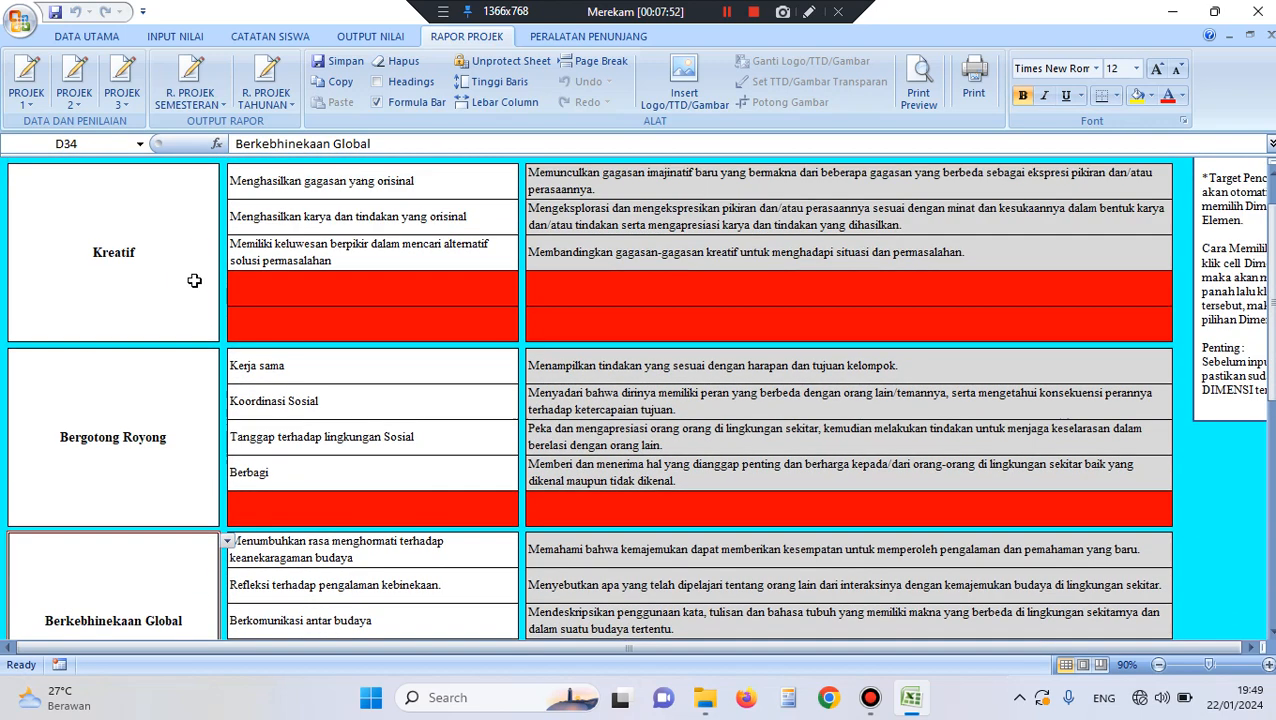
pyautogui.click(172, 307)
pyautogui.click(147, 412)
pyautogui.click(121, 574)
pyautogui.scroll(4, 427, 566)
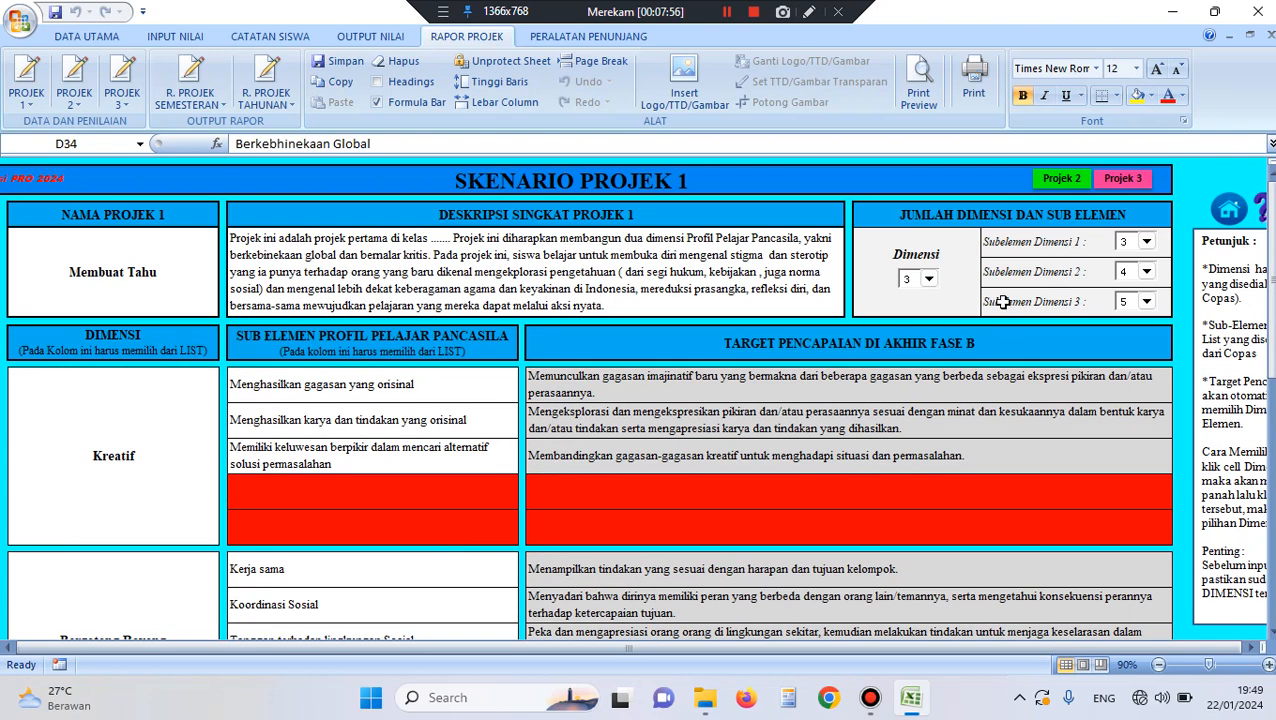
# Reduce the Projek 1 dimension count to 2 and return to the main menu to check the scenario's progress.
pyautogui.click(929, 280)
pyautogui.click(924, 307)
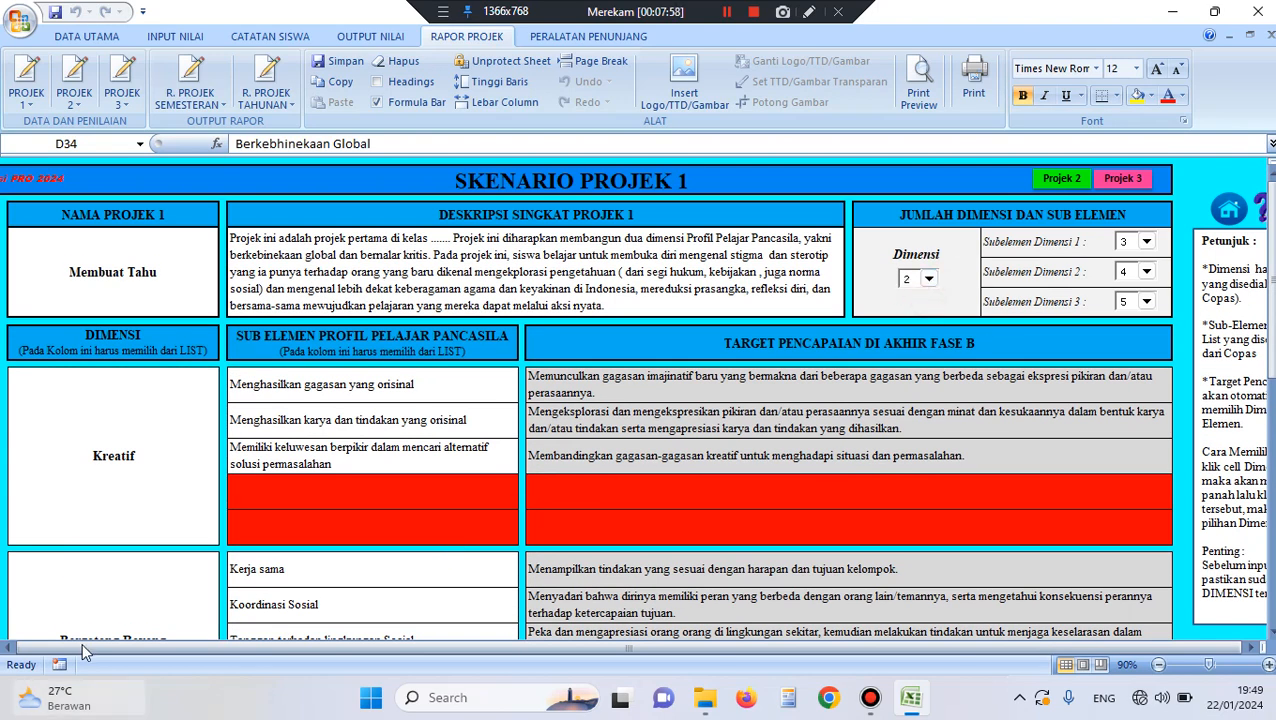
pyautogui.click(1216, 222)
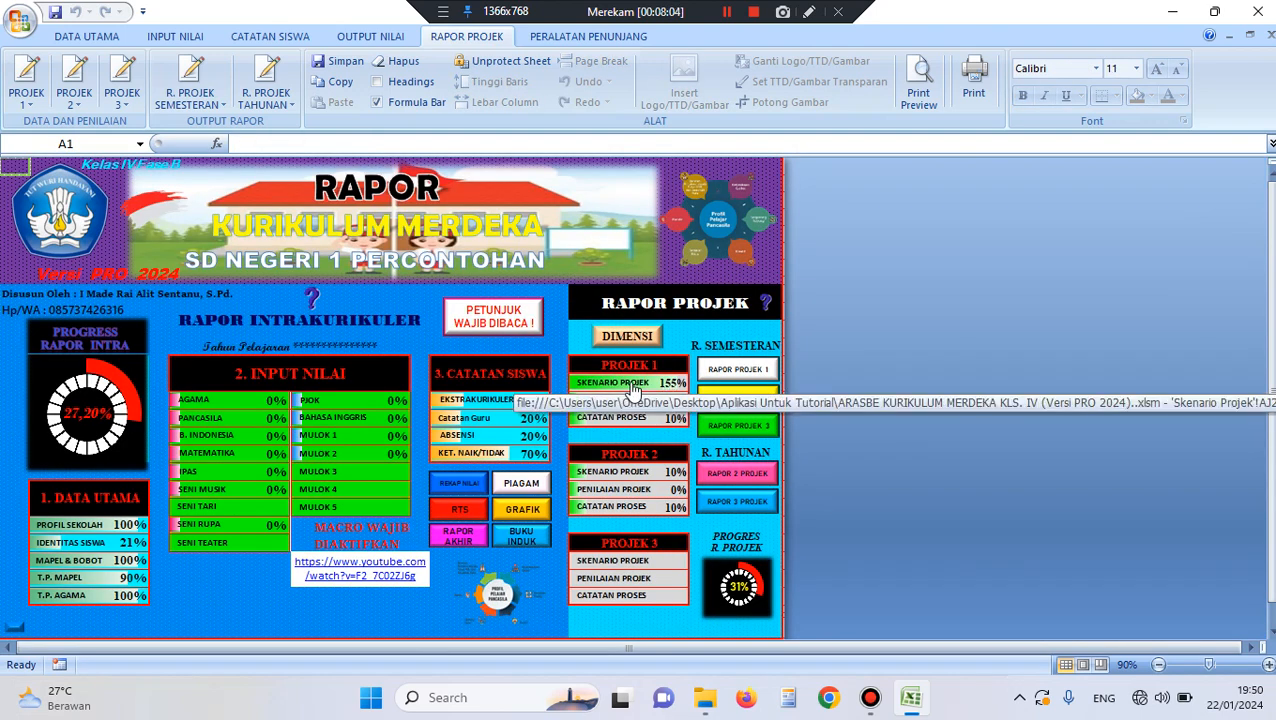
# Reopen the Projek 1 scenario, reselect 2 as the dimension count, and inspect the Kreatif and Bergotong Royong dimensions.
pyautogui.click(632, 386)
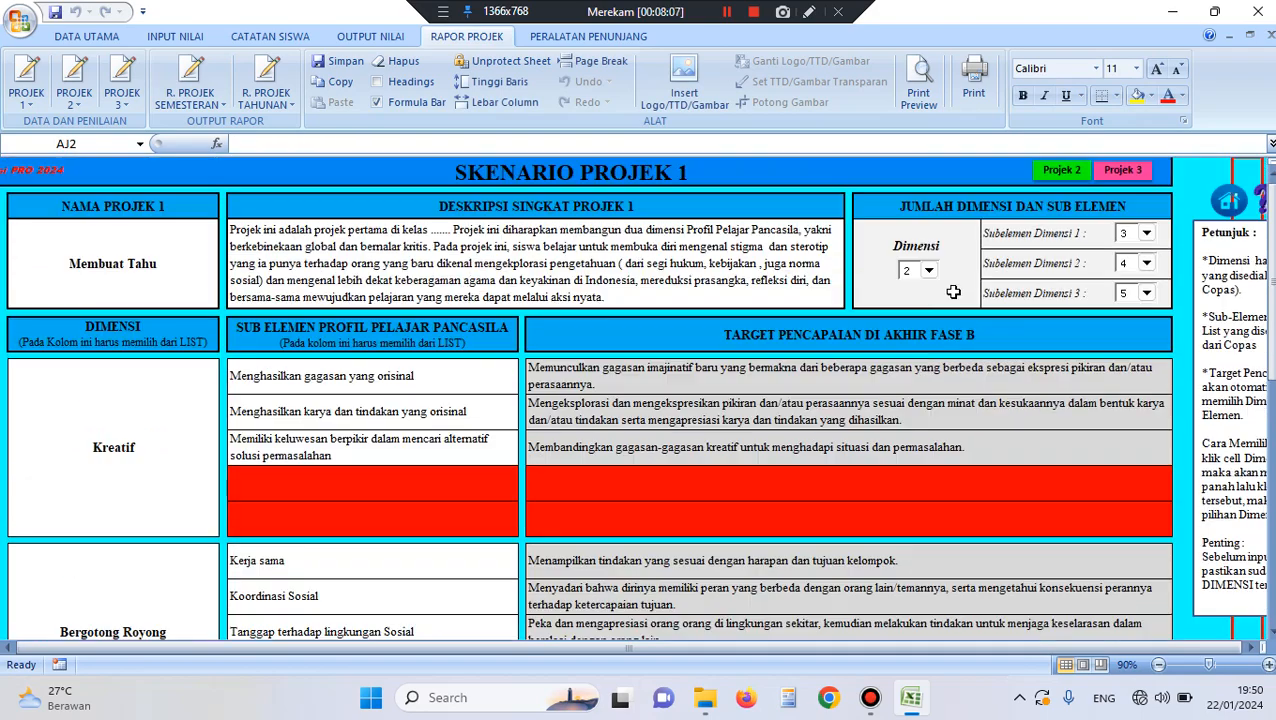
pyautogui.click(928, 271)
pyautogui.click(912, 298)
pyautogui.scroll(-2, 236, 484)
pyautogui.click(139, 377)
pyautogui.click(110, 450)
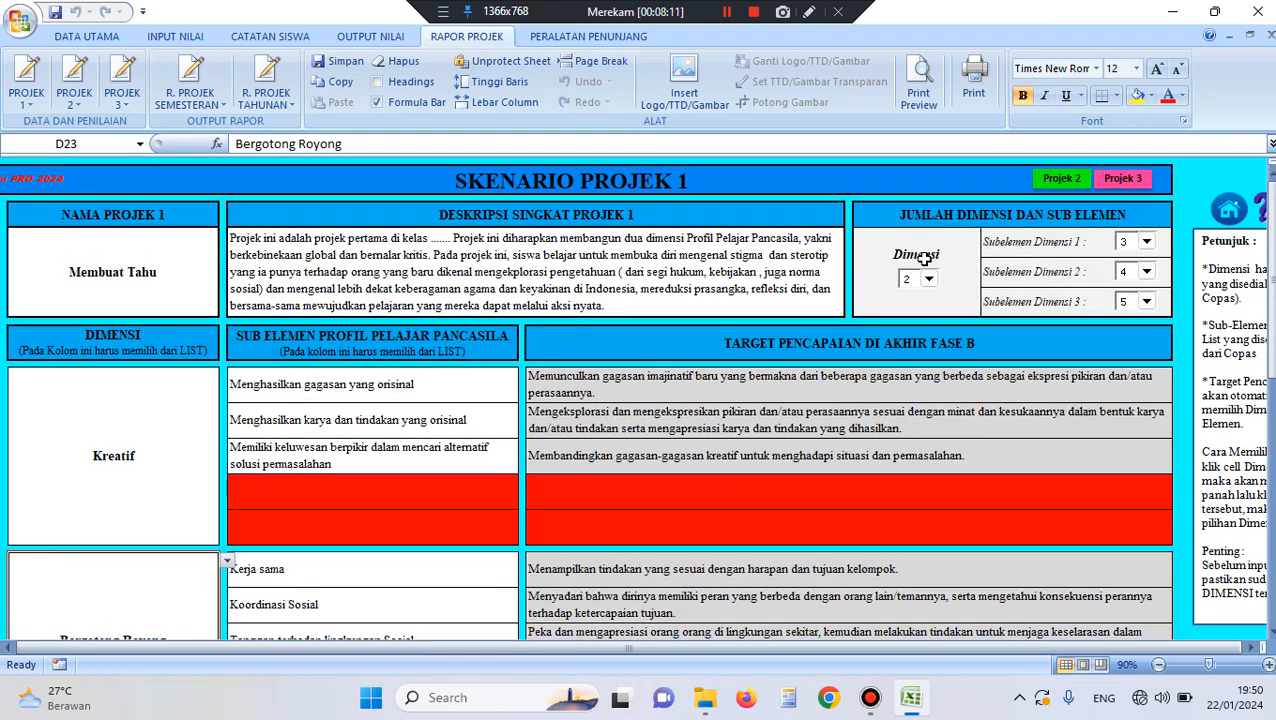
# Set the Projek 1 dimension count to 3 and check the third dimension's block.
pyautogui.click(930, 280)
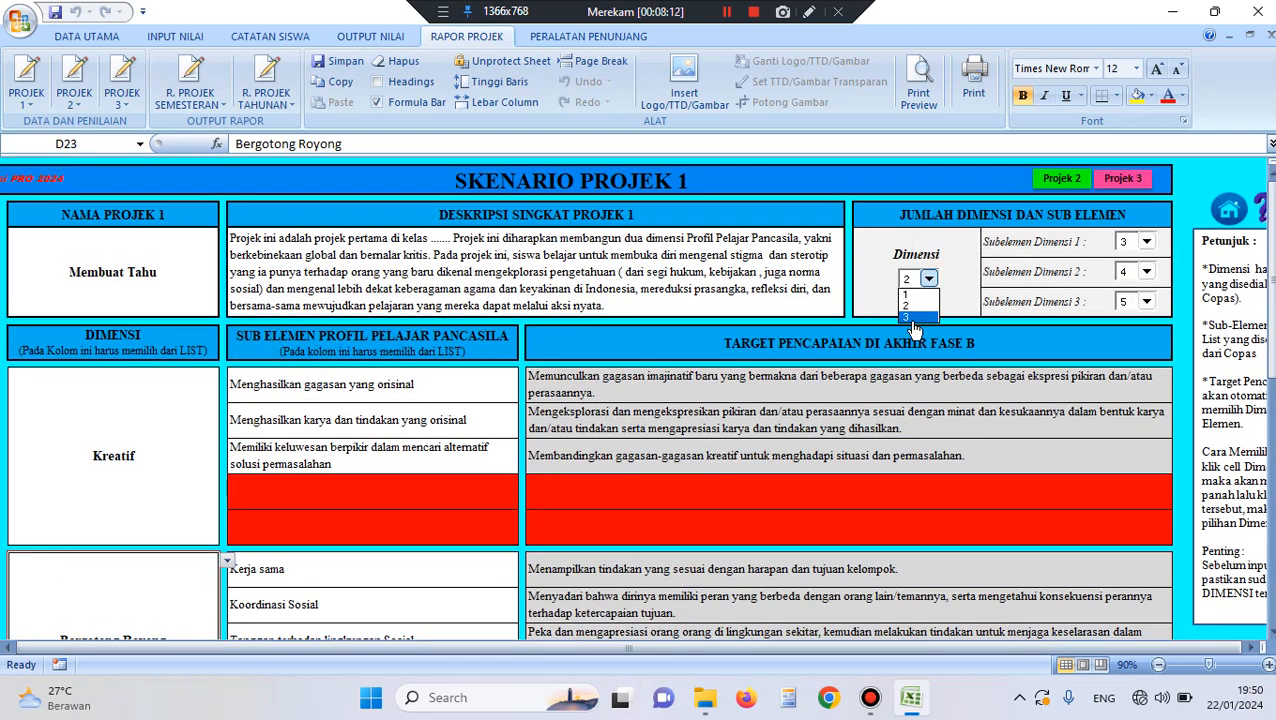
pyautogui.click(907, 318)
pyautogui.scroll(-3, 715, 380)
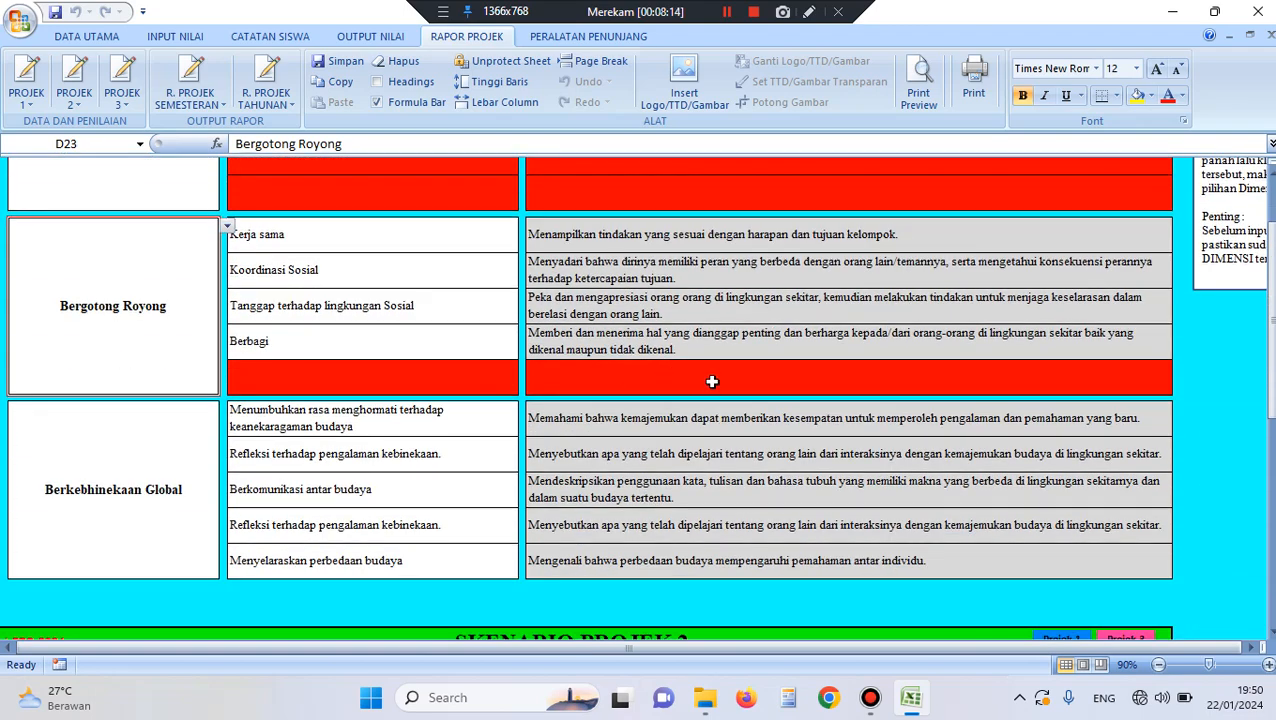
pyautogui.scroll(2, 715, 380)
pyautogui.scroll(2, 940, 211)
pyautogui.scroll(-2, 848, 318)
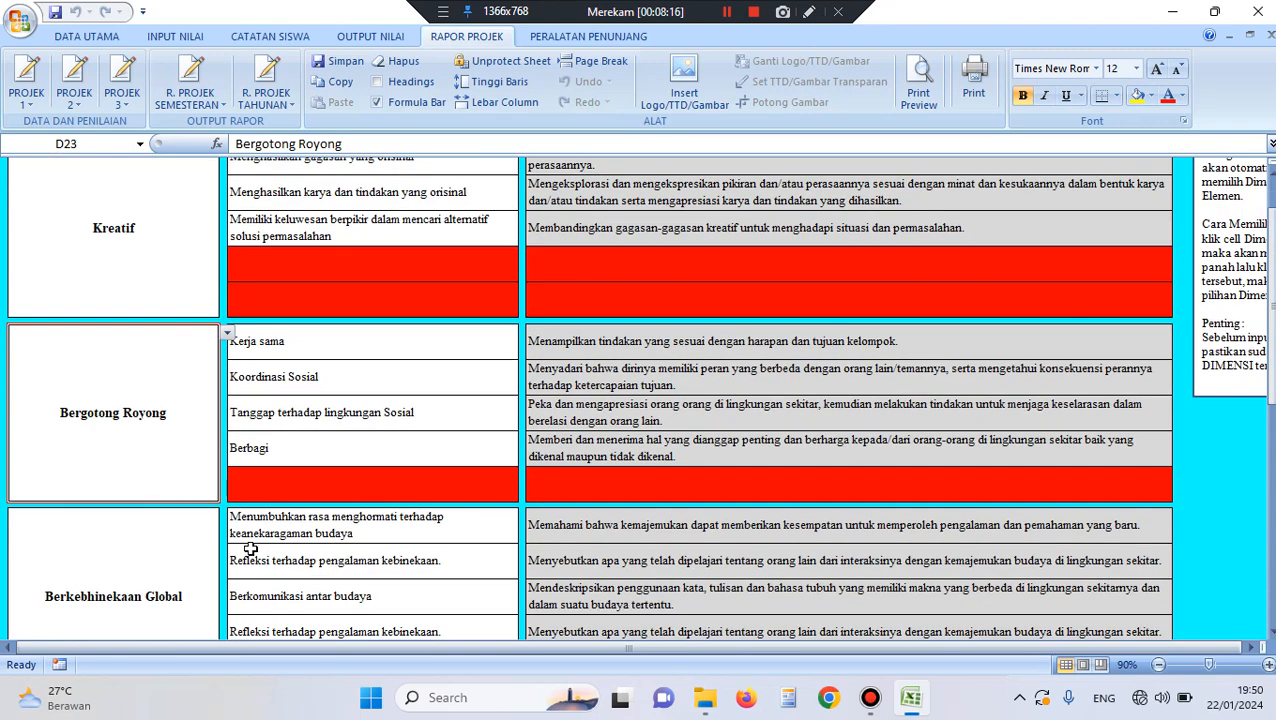
# Clear the third dimension, Berkebhinekaan Global, and all five of its sub-elements from the Projek 1 scenario.
pyautogui.click(195, 548)
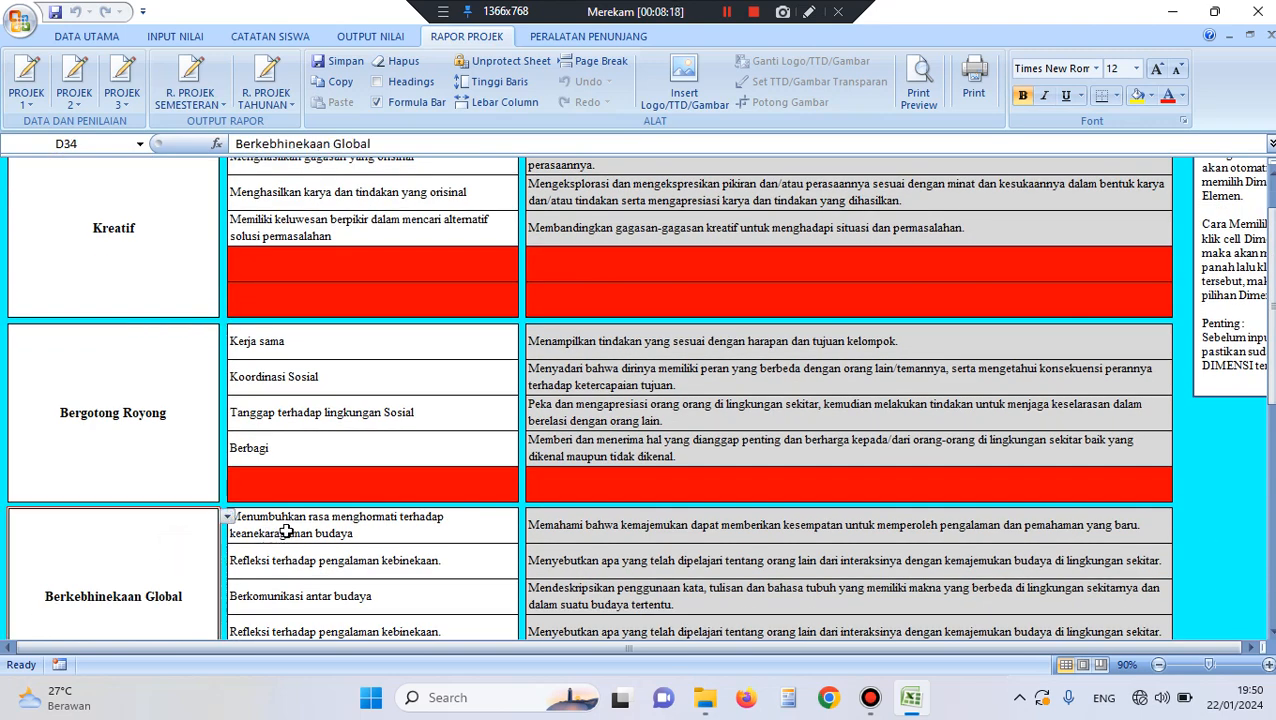
pyautogui.press('BackSpace')
pyautogui.click(337, 531)
pyautogui.press('BackSpace')
pyautogui.click(325, 556)
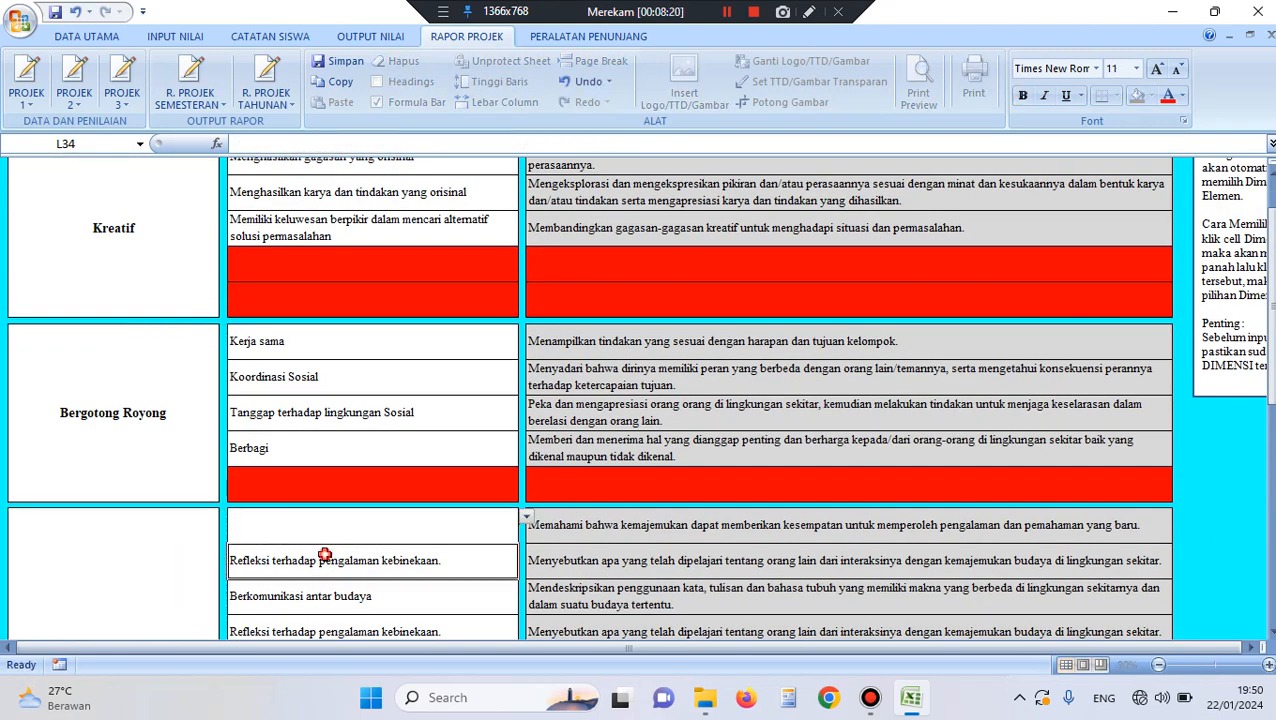
pyautogui.press('BackSpace')
pyautogui.click(315, 587)
pyautogui.press('BackSpace')
pyautogui.scroll(-1, 330, 560)
pyautogui.click(342, 524)
pyautogui.press('BackSpace')
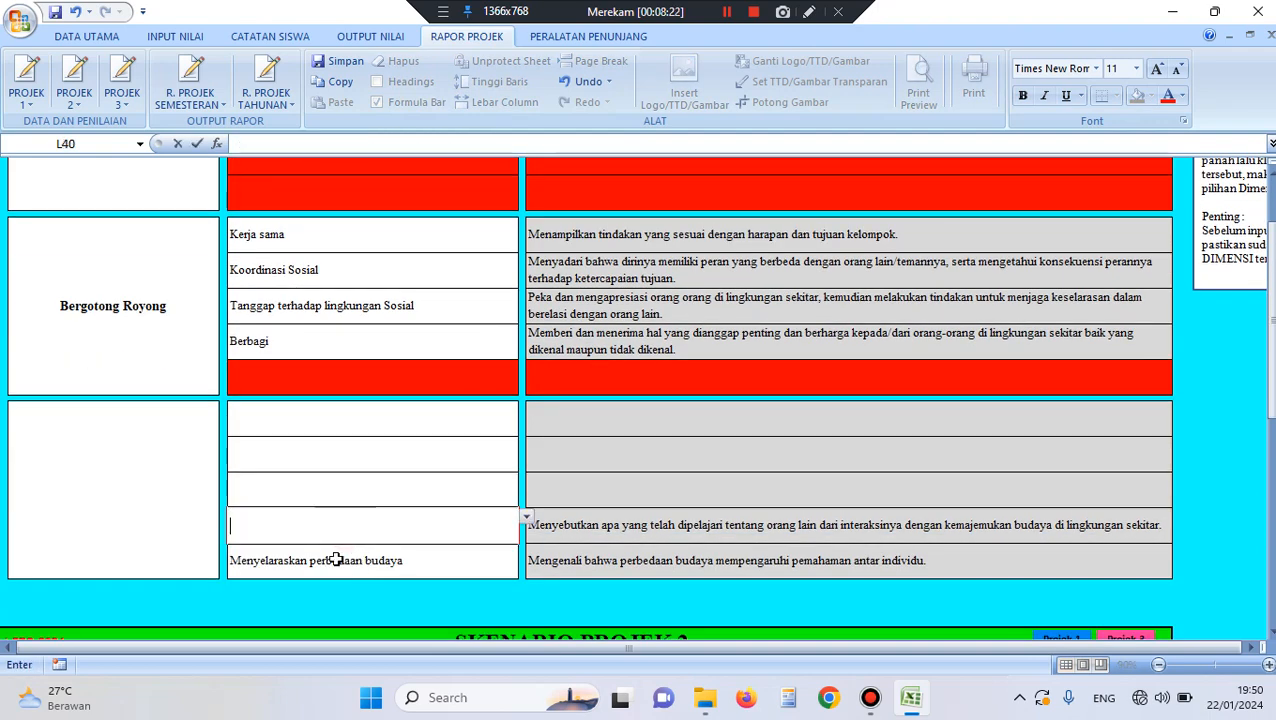
pyautogui.click(336, 561)
pyautogui.press('BackSpace')
pyautogui.scroll(3, 446, 529)
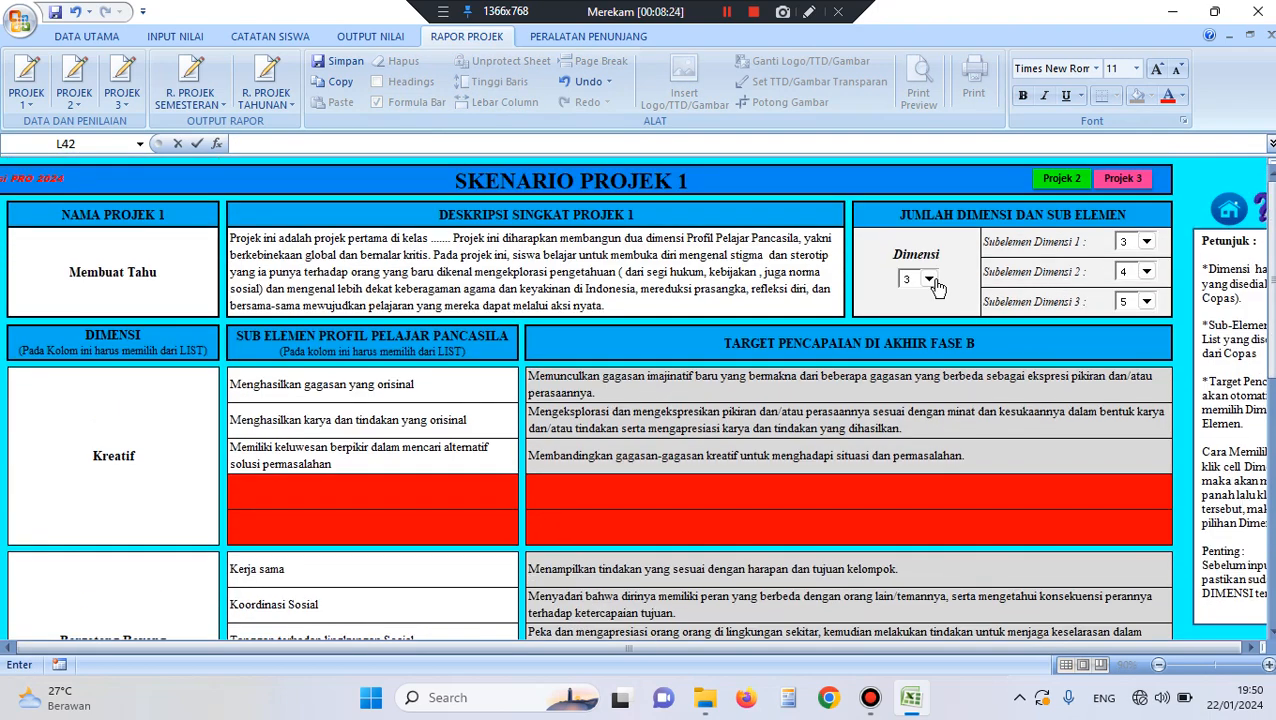
pyautogui.click(902, 410)
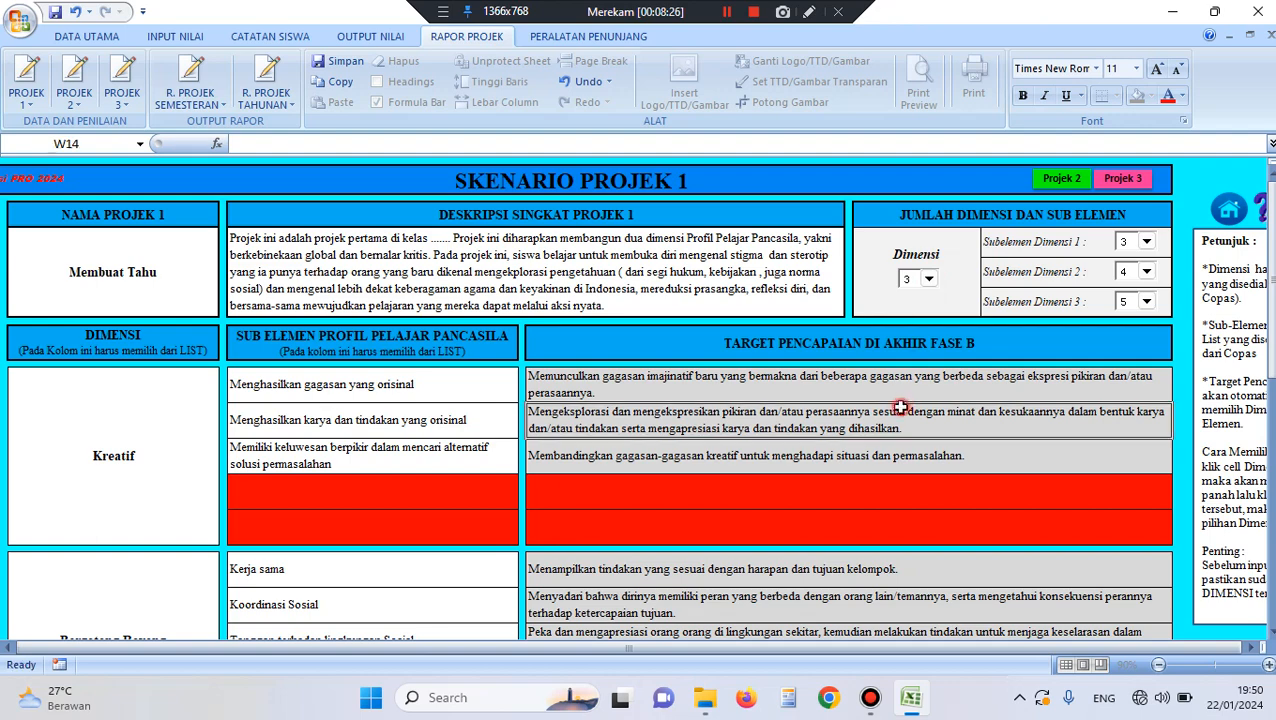
# Set the Projek 1 dimension count to 2 with the third block empty and check the scenario's progress on the main menu.
pyautogui.click(929, 279)
pyautogui.click(910, 304)
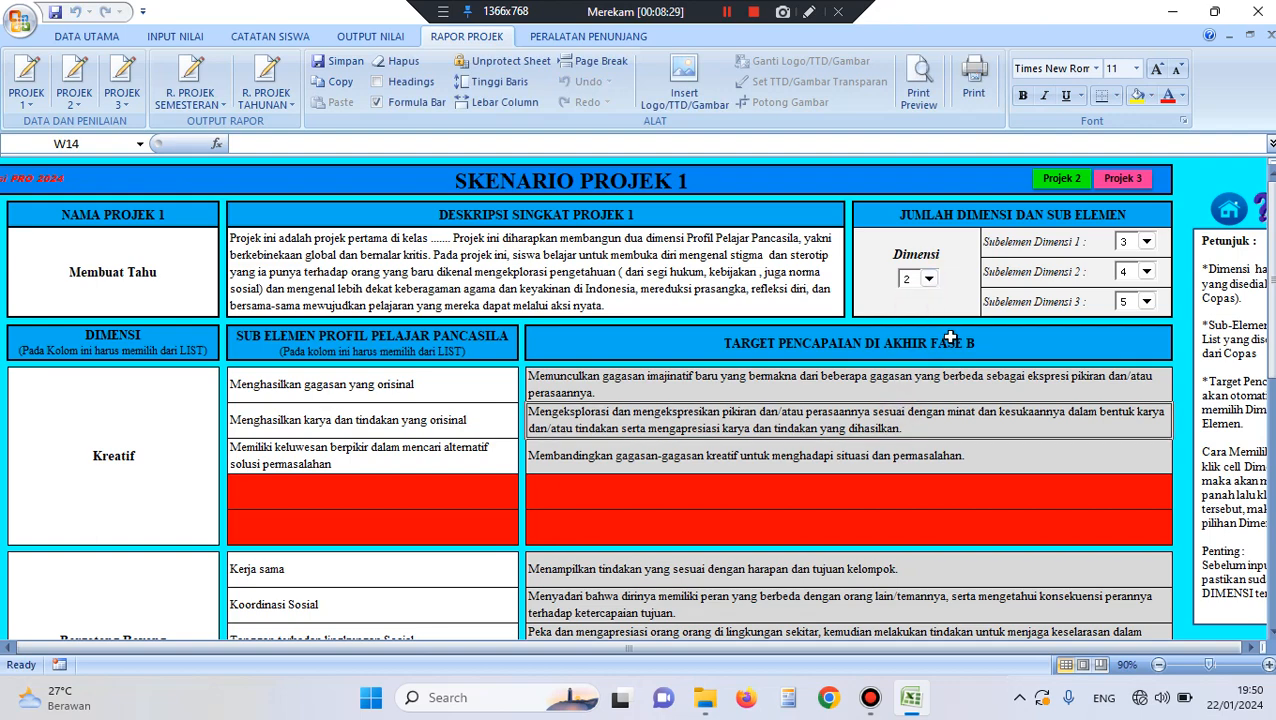
pyautogui.click(1230, 208)
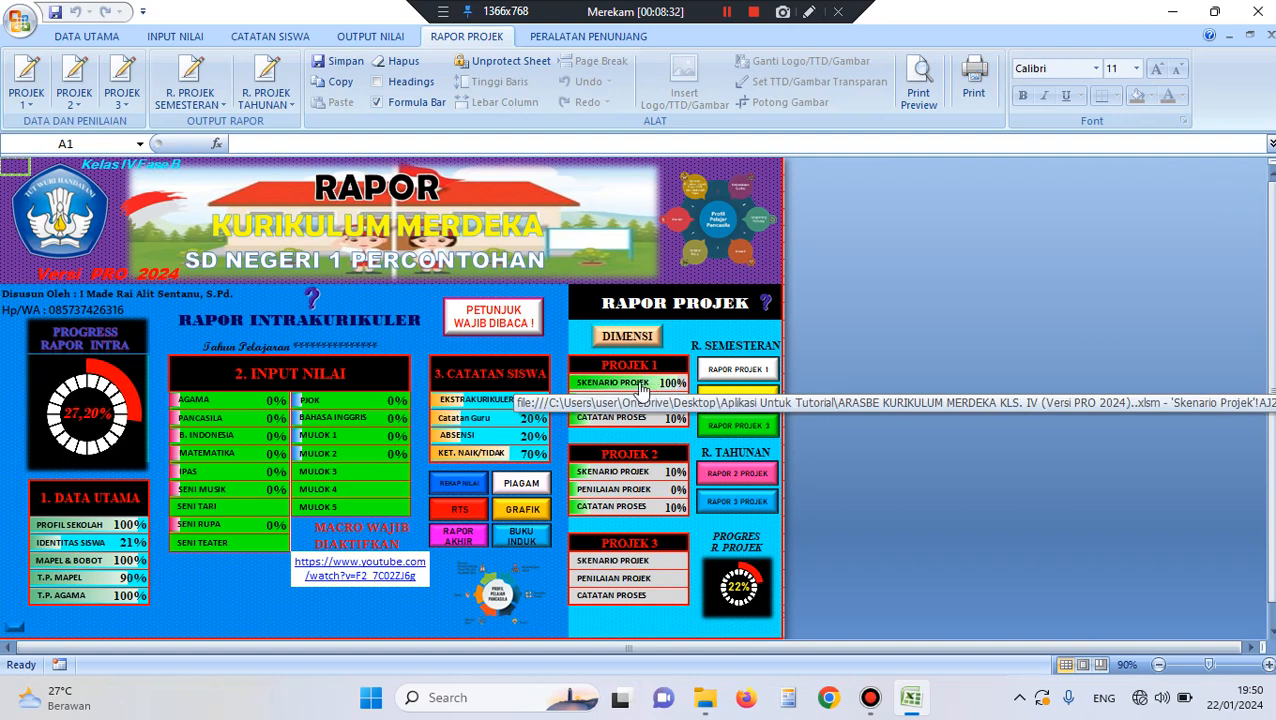
# Reopen the Projek 1 scenario, set its dimension count back to 3, and check its progress on the main menu.
pyautogui.click(655, 386)
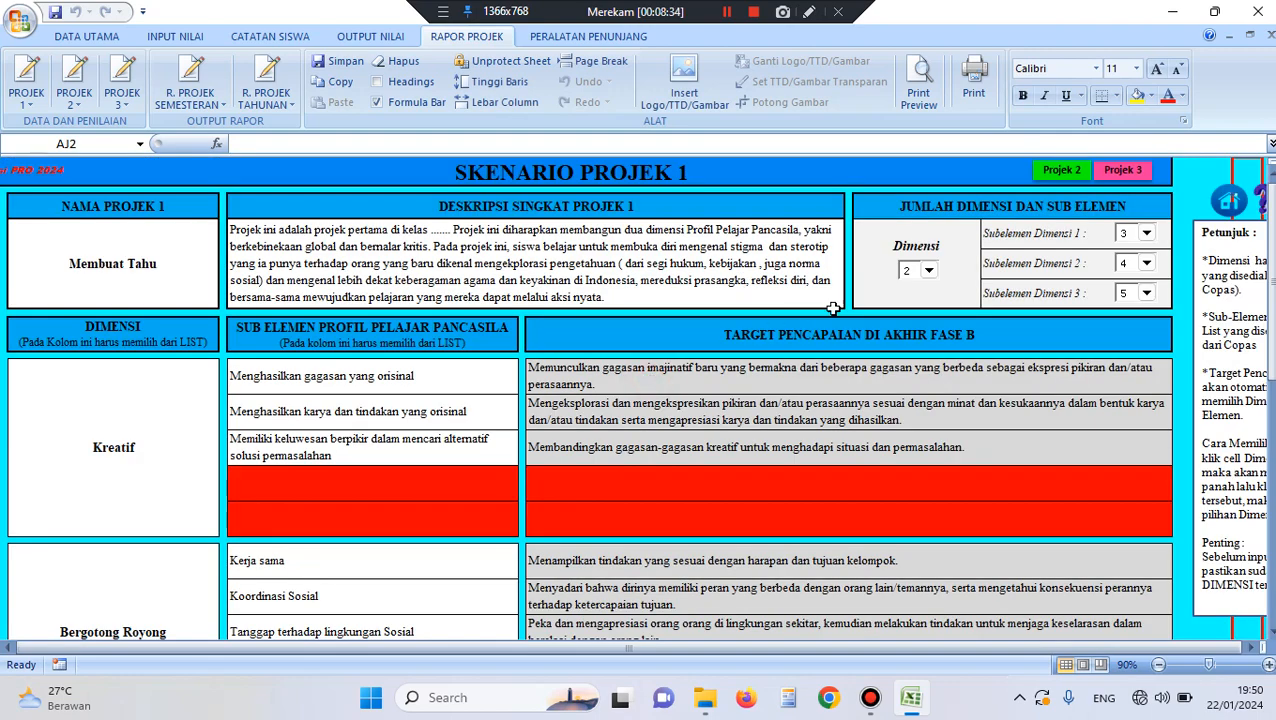
pyautogui.click(928, 273)
pyautogui.click(910, 316)
pyautogui.scroll(-2, 370, 507)
pyautogui.scroll(-1, 322, 578)
pyautogui.scroll(3, 305, 564)
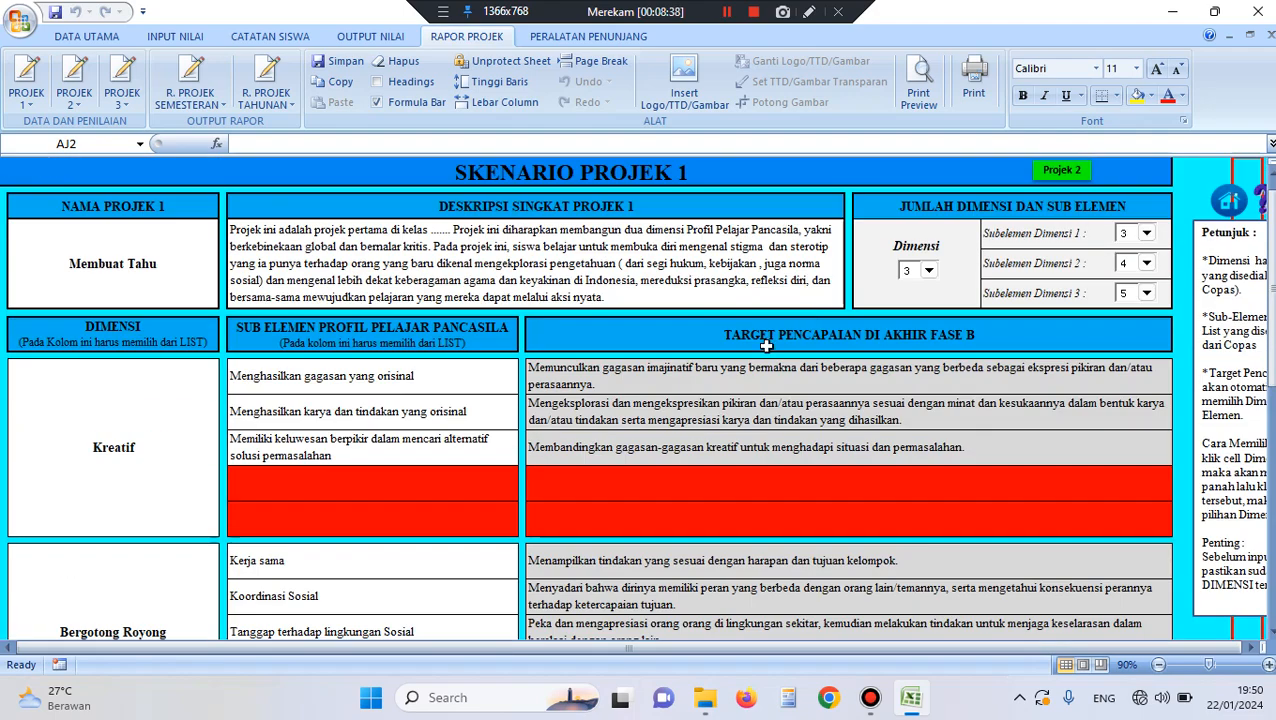
pyautogui.click(1214, 206)
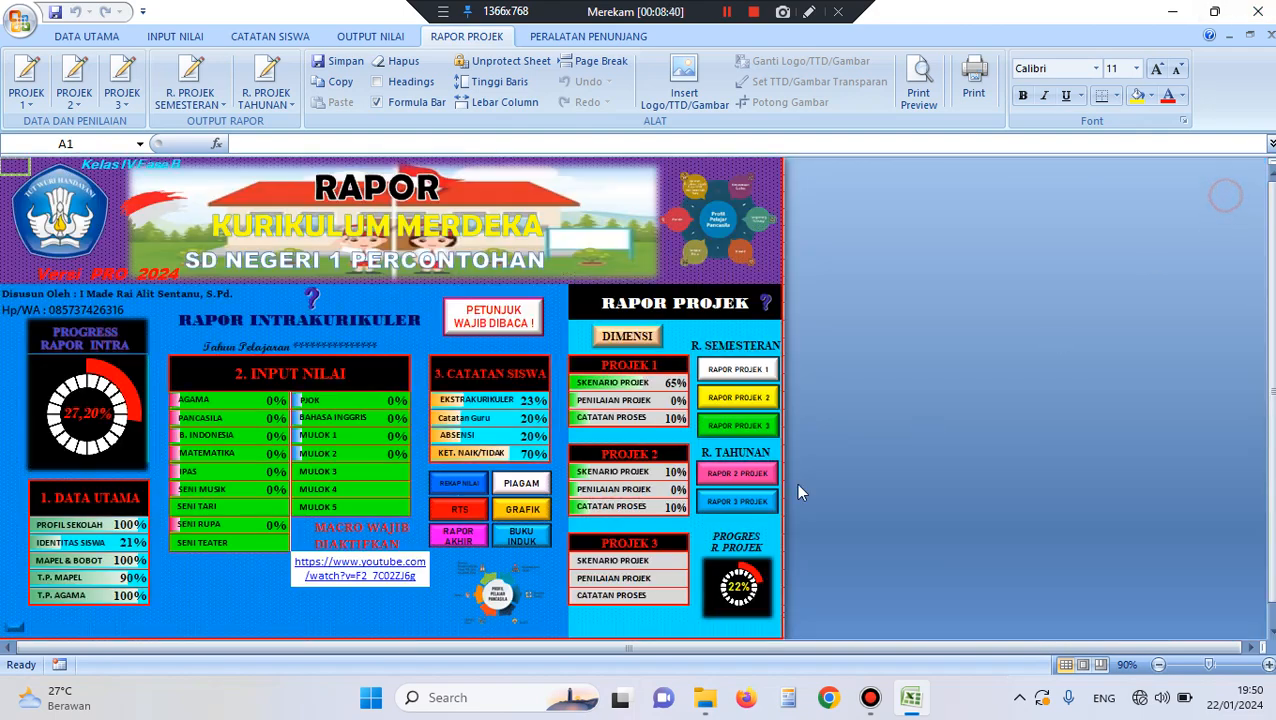
# Open the Projek 1 scenario again and choose "Bernalar Kritis" as its third dimension.
pyautogui.click(633, 388)
pyautogui.scroll(-5, 225, 524)
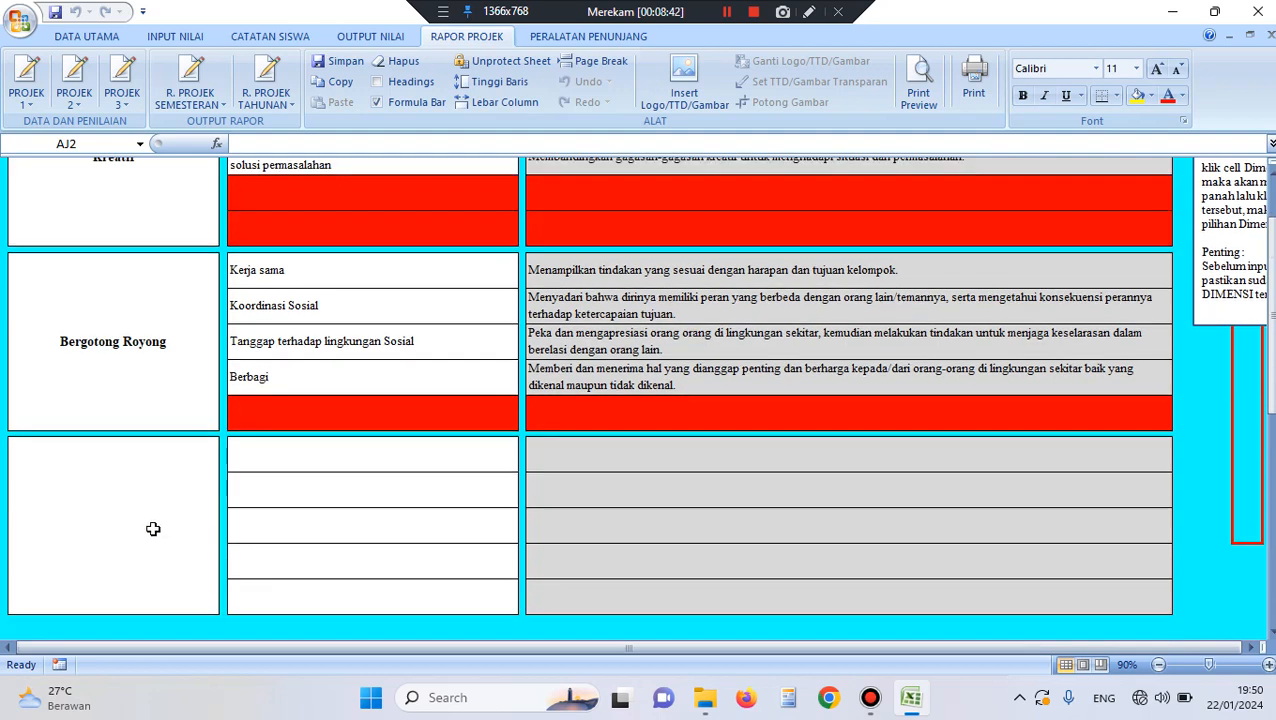
pyautogui.click(228, 446)
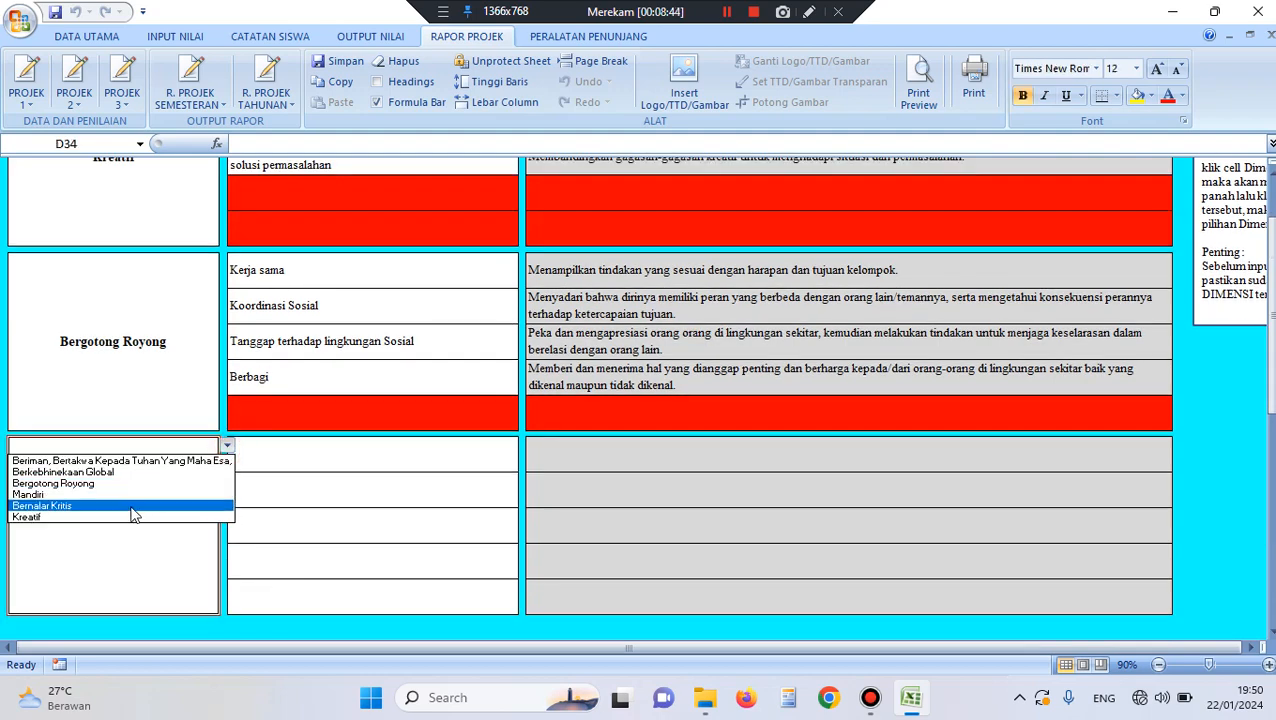
pyautogui.click(160, 505)
pyautogui.scroll(5, 245, 518)
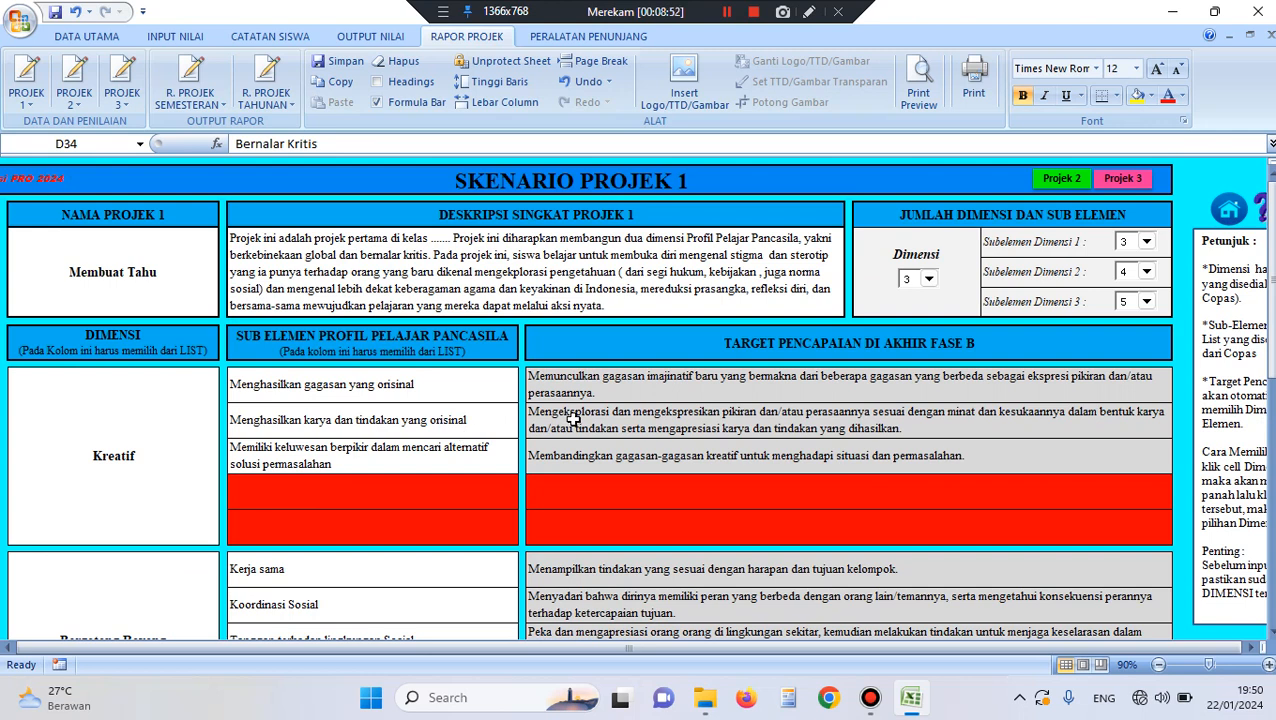
pyautogui.scroll(-2, 424, 319)
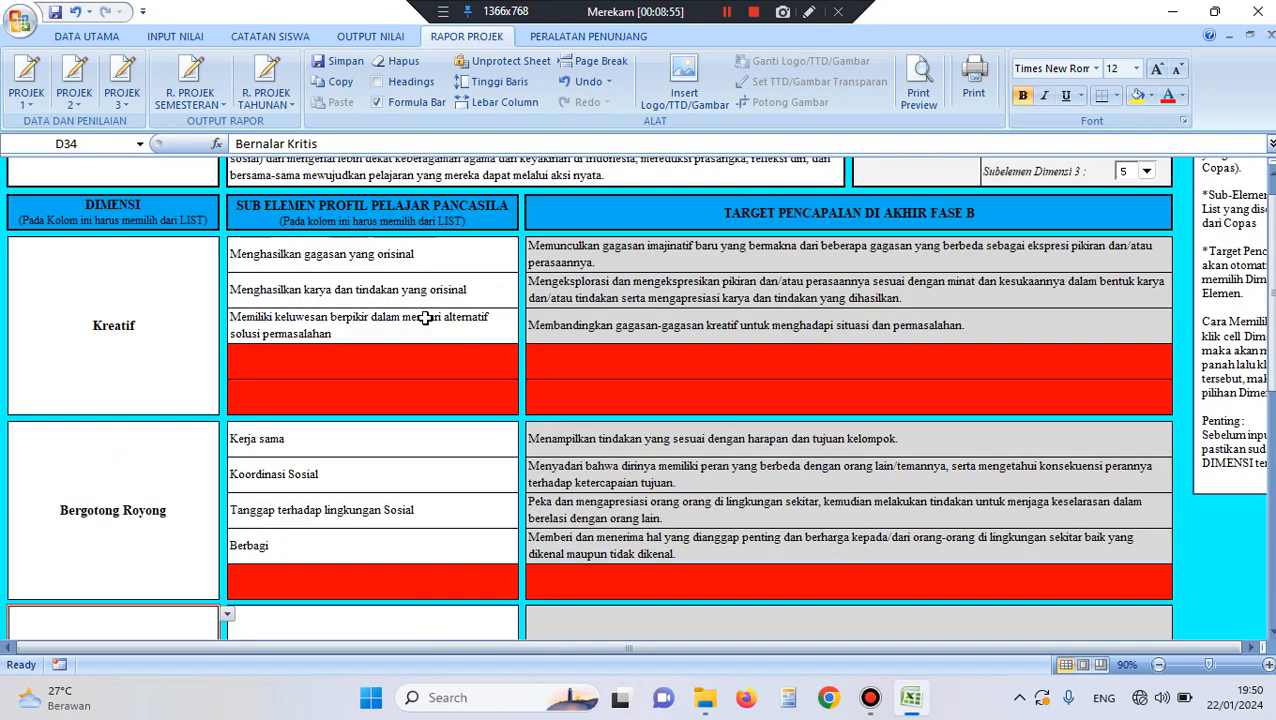
pyautogui.scroll(2, 363, 322)
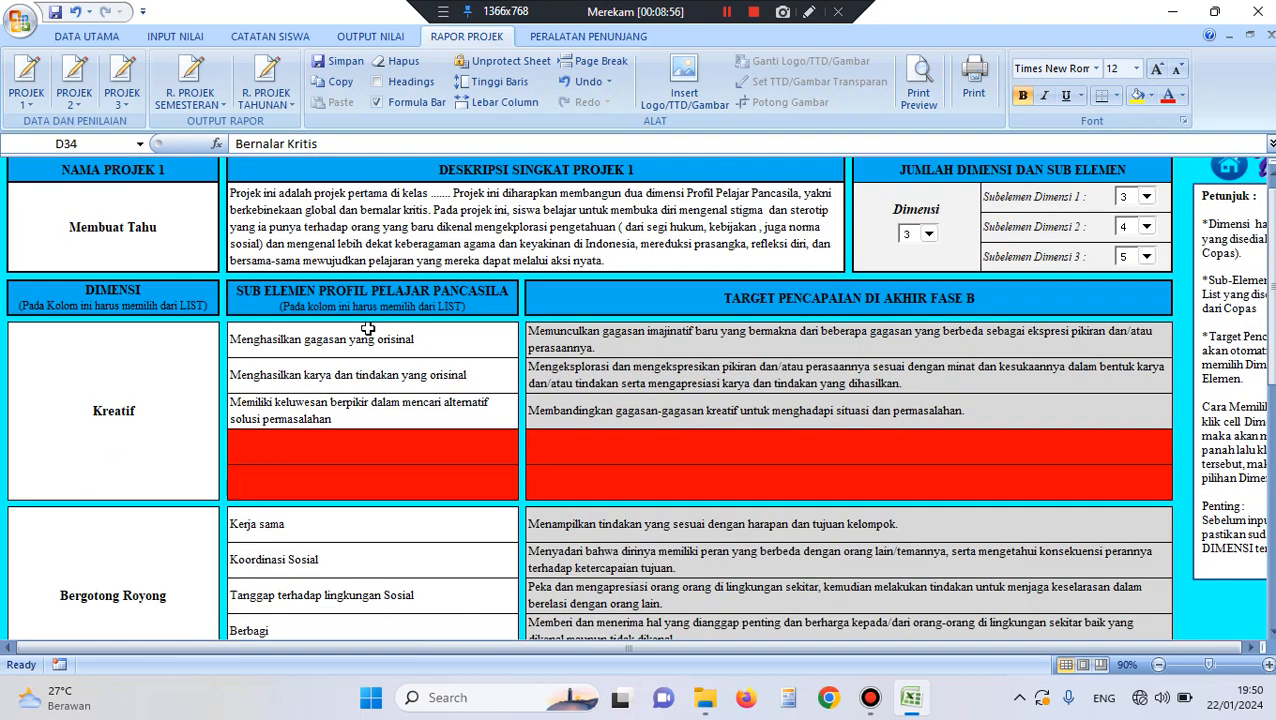